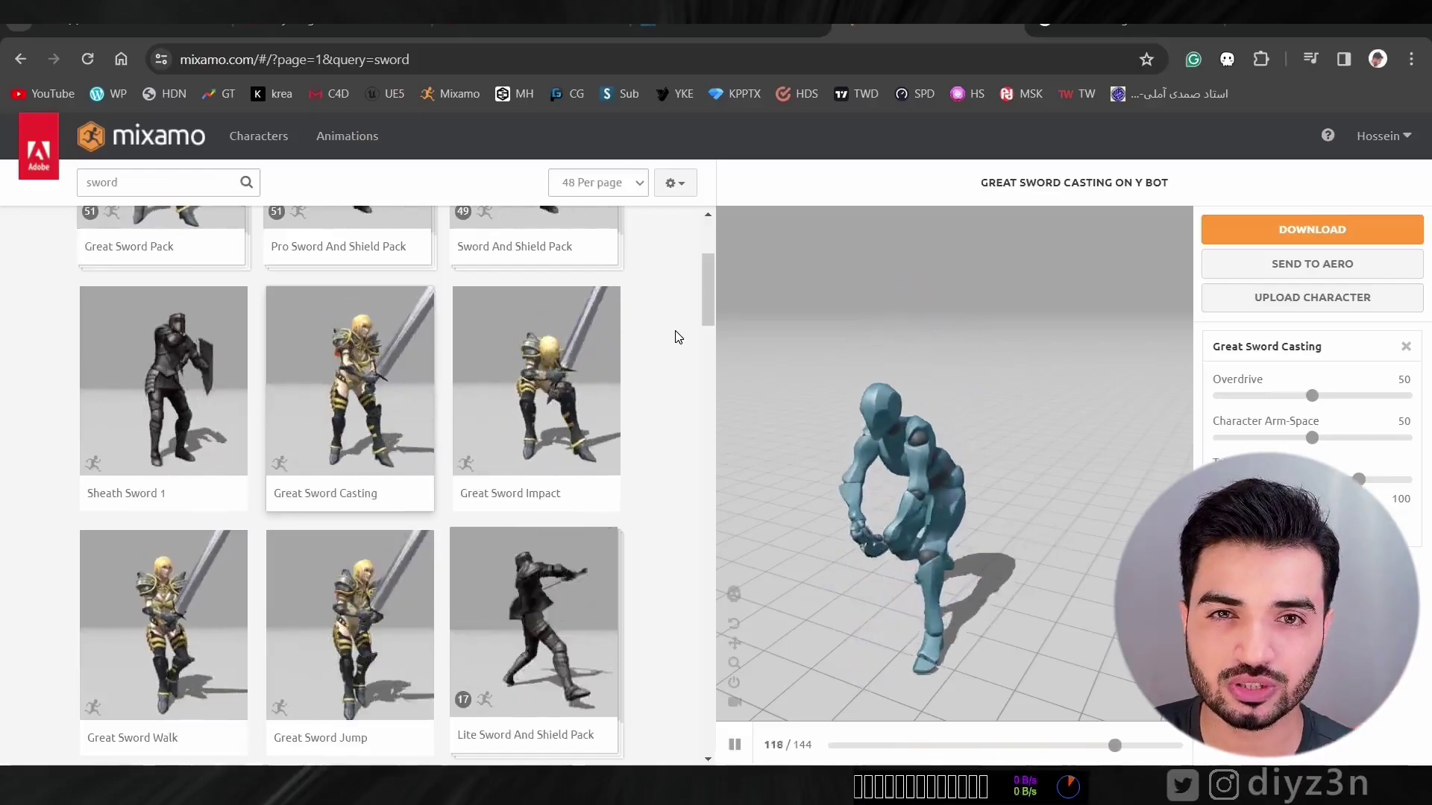
Browse the sword animations on Mixamo through page 2 of the results and preview Sword And Shield Slash.
left_click_drag(709, 286, 657, 687)
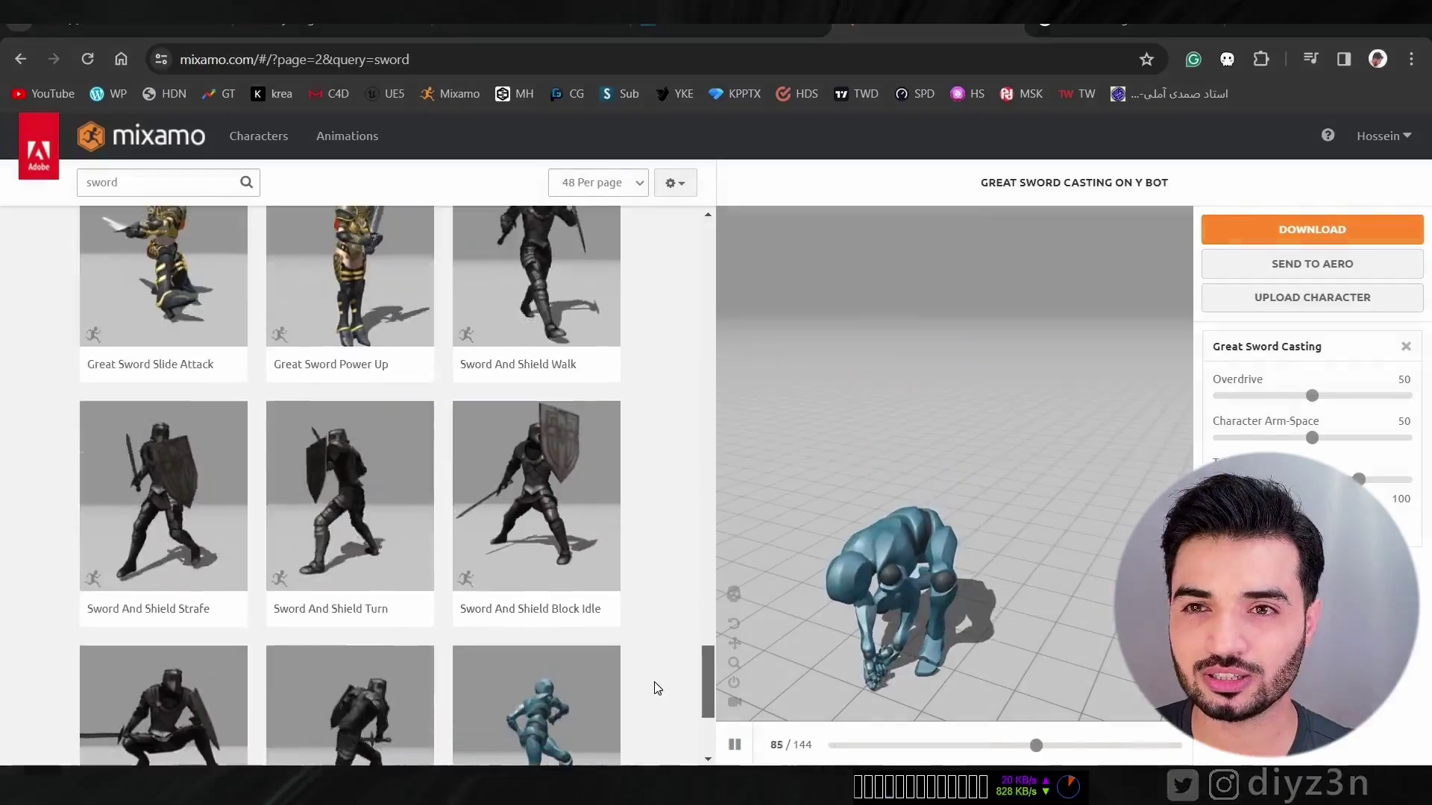
scroll(657, 687, "down", 3)
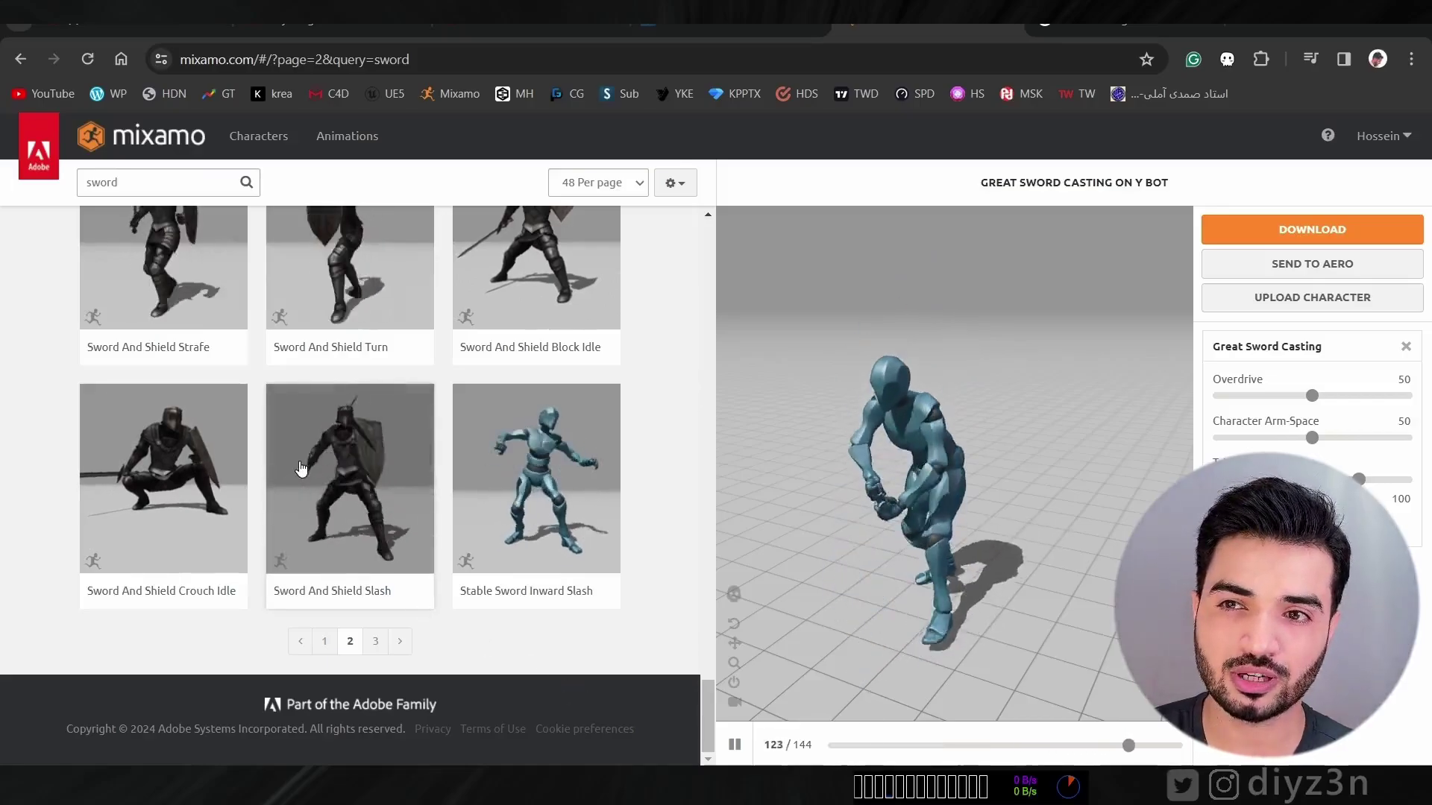
left_click(386, 537)
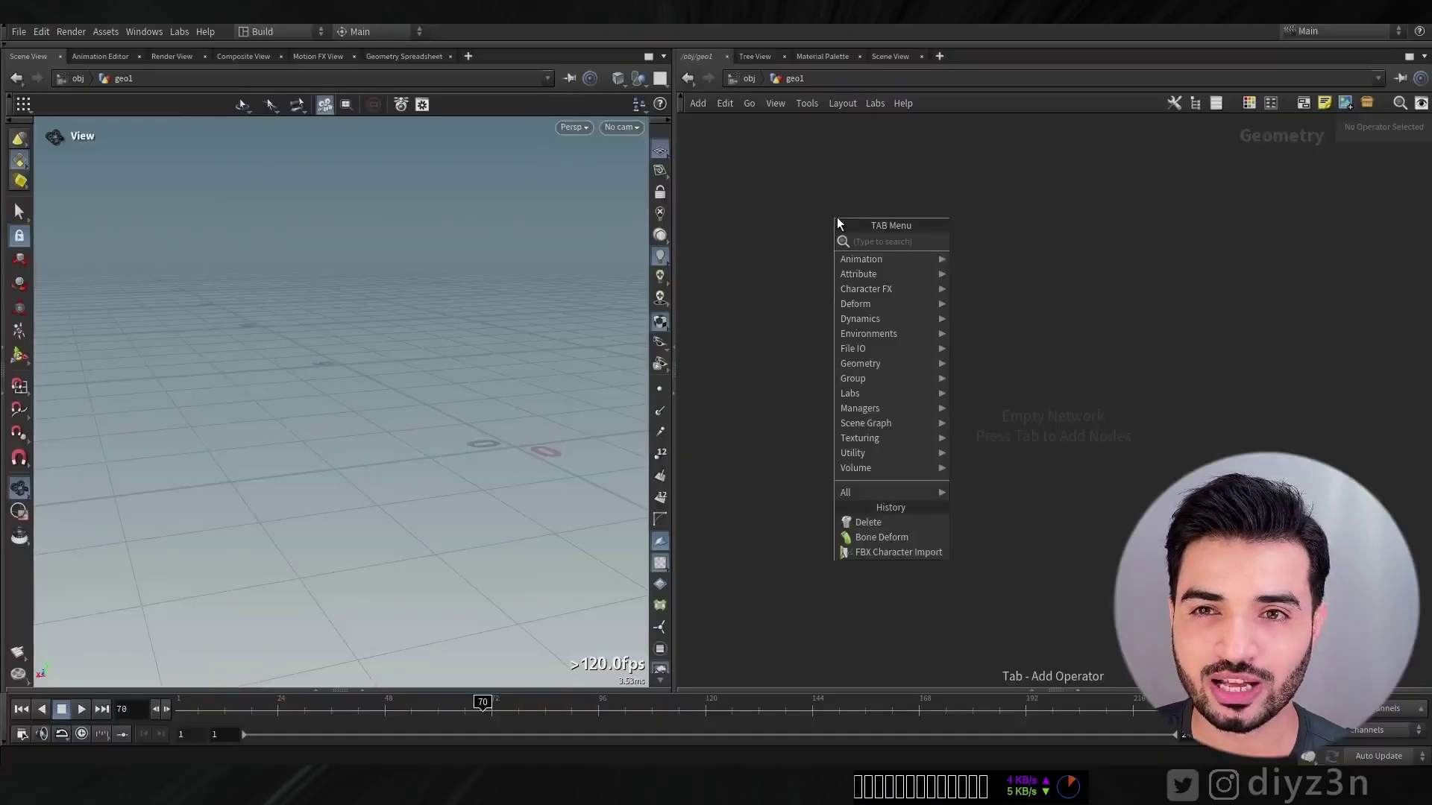
Switch to Houdini, add an FBX Character Import node in geo1, and load Great Sword Casting.fbx.
type("fb")
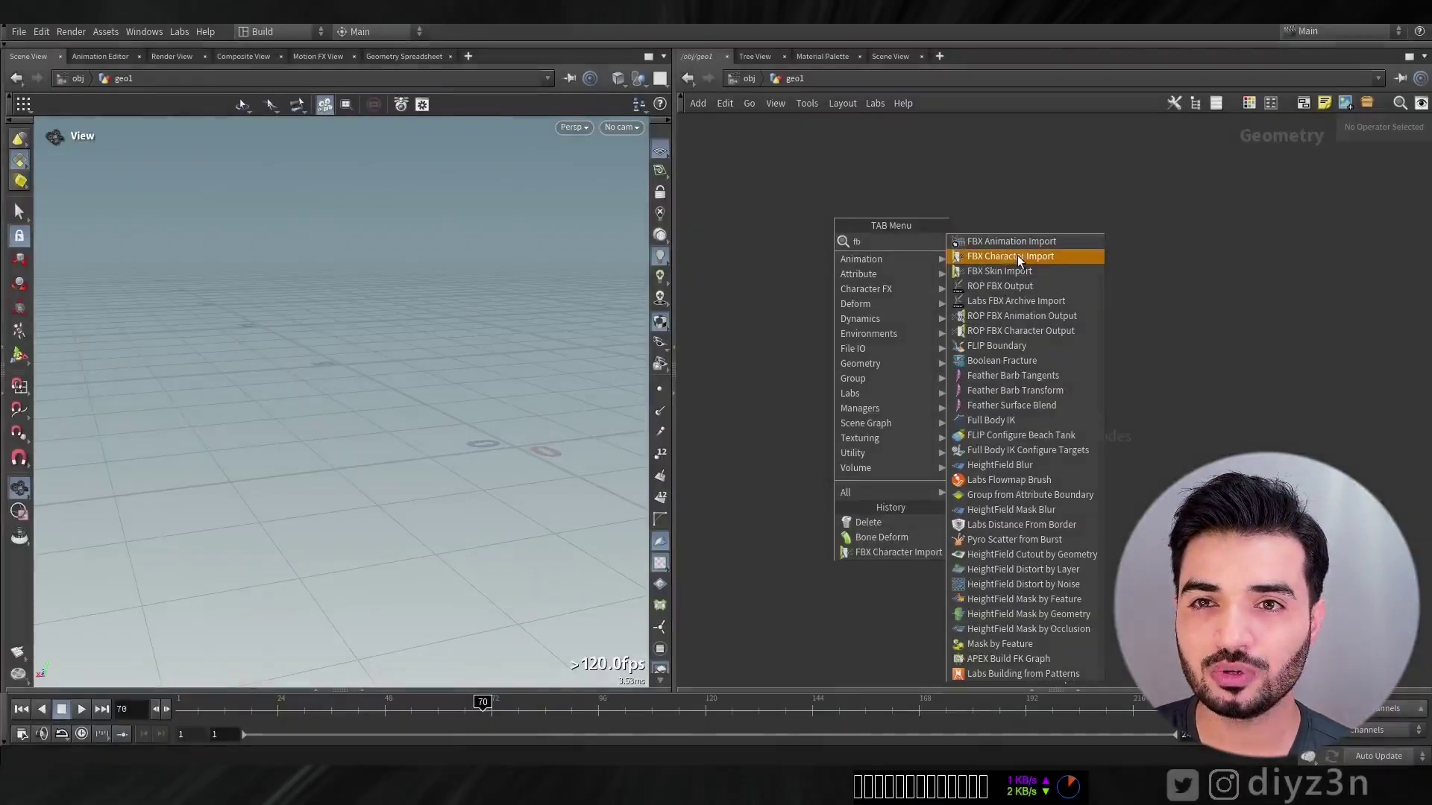
left_click(1018, 255)
left_click(1405, 180)
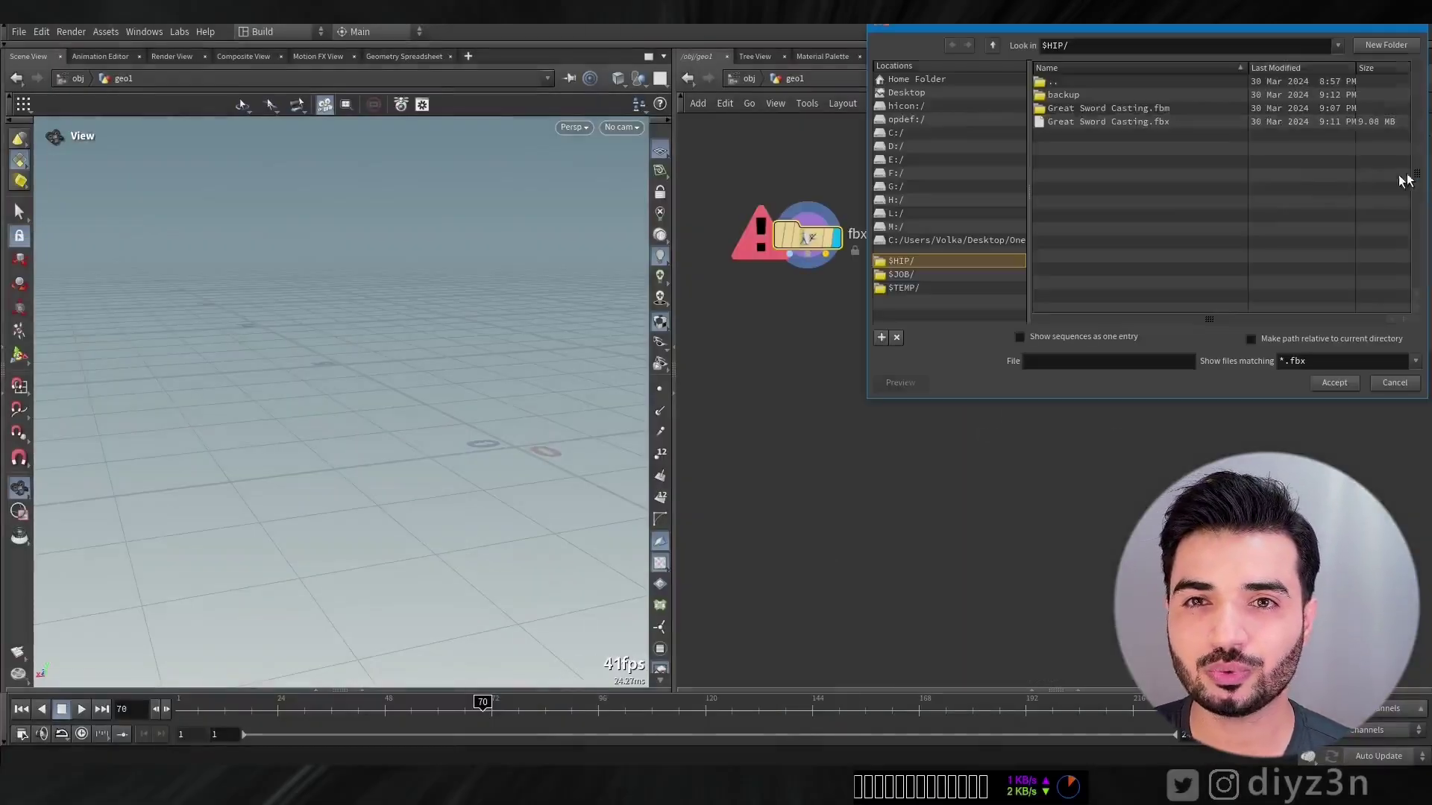
double_click(1106, 122)
Connect a Bone Deform node to all three outputs of the character import, display it, and scrub the animation to frame 74.
key("Tab")
mouse_move(880, 364)
left_click(983, 364)
left_click(807, 278)
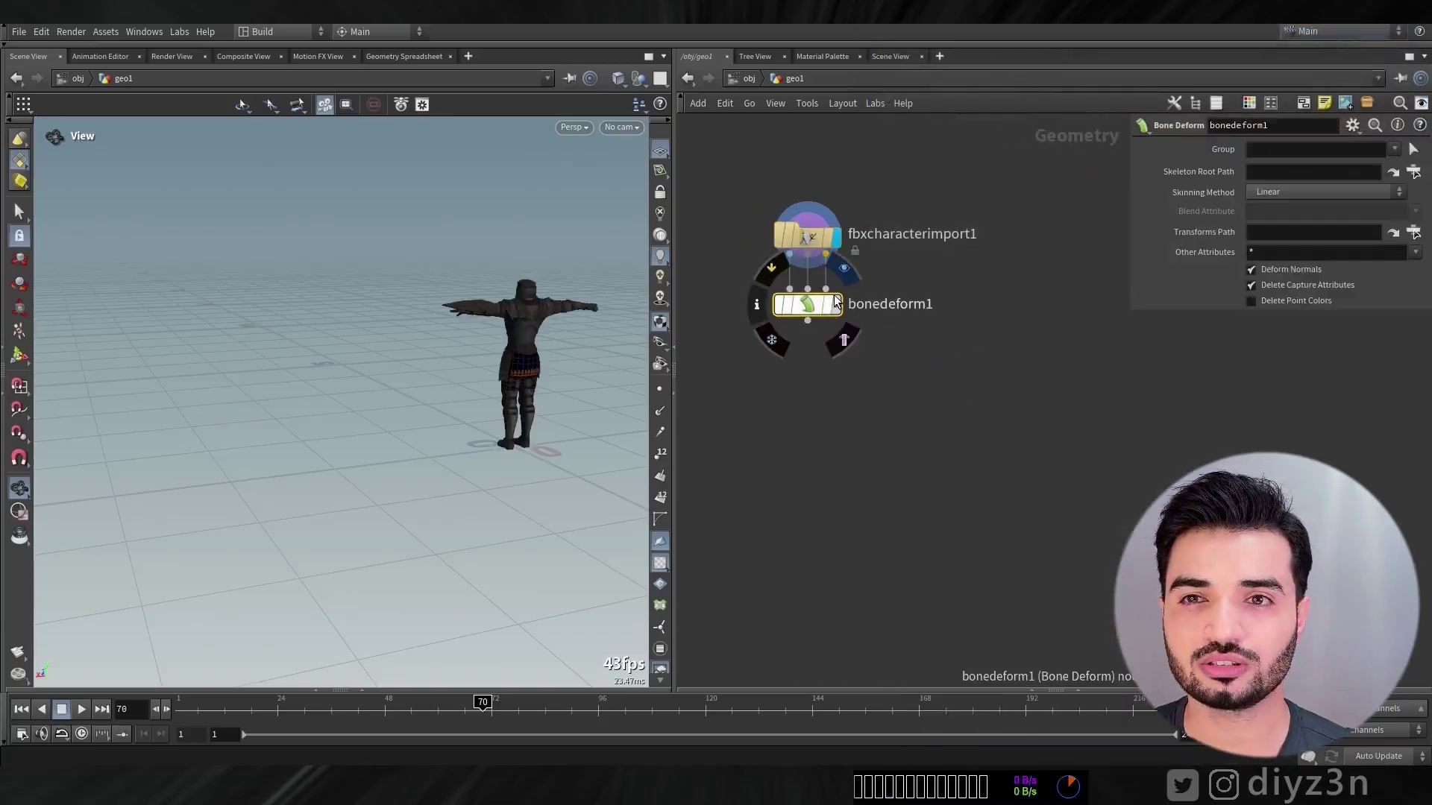
right_click_drag(500, 363, 531, 340)
middle_click_drag(531, 340, 337, 348)
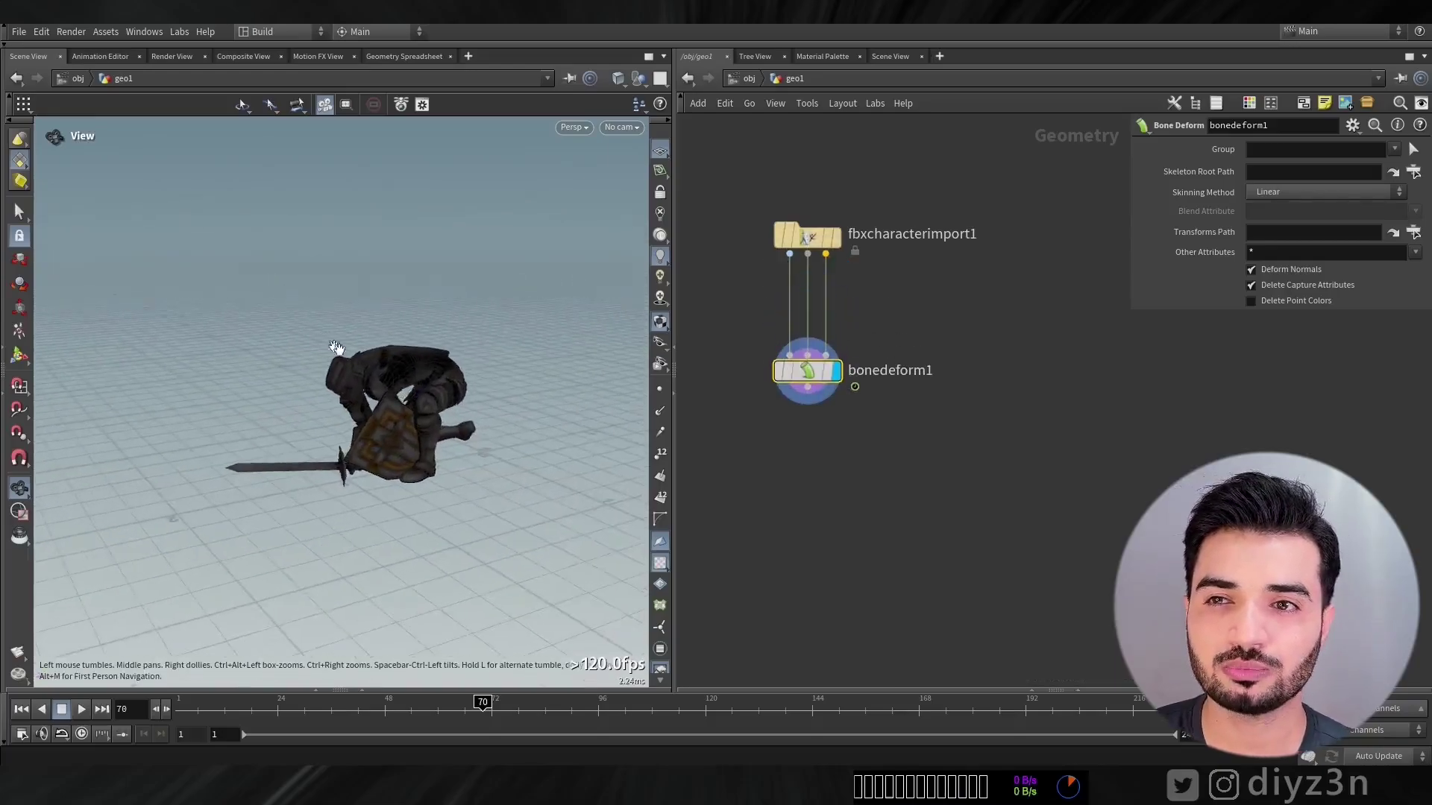
left_click_drag(237, 709, 500, 705)
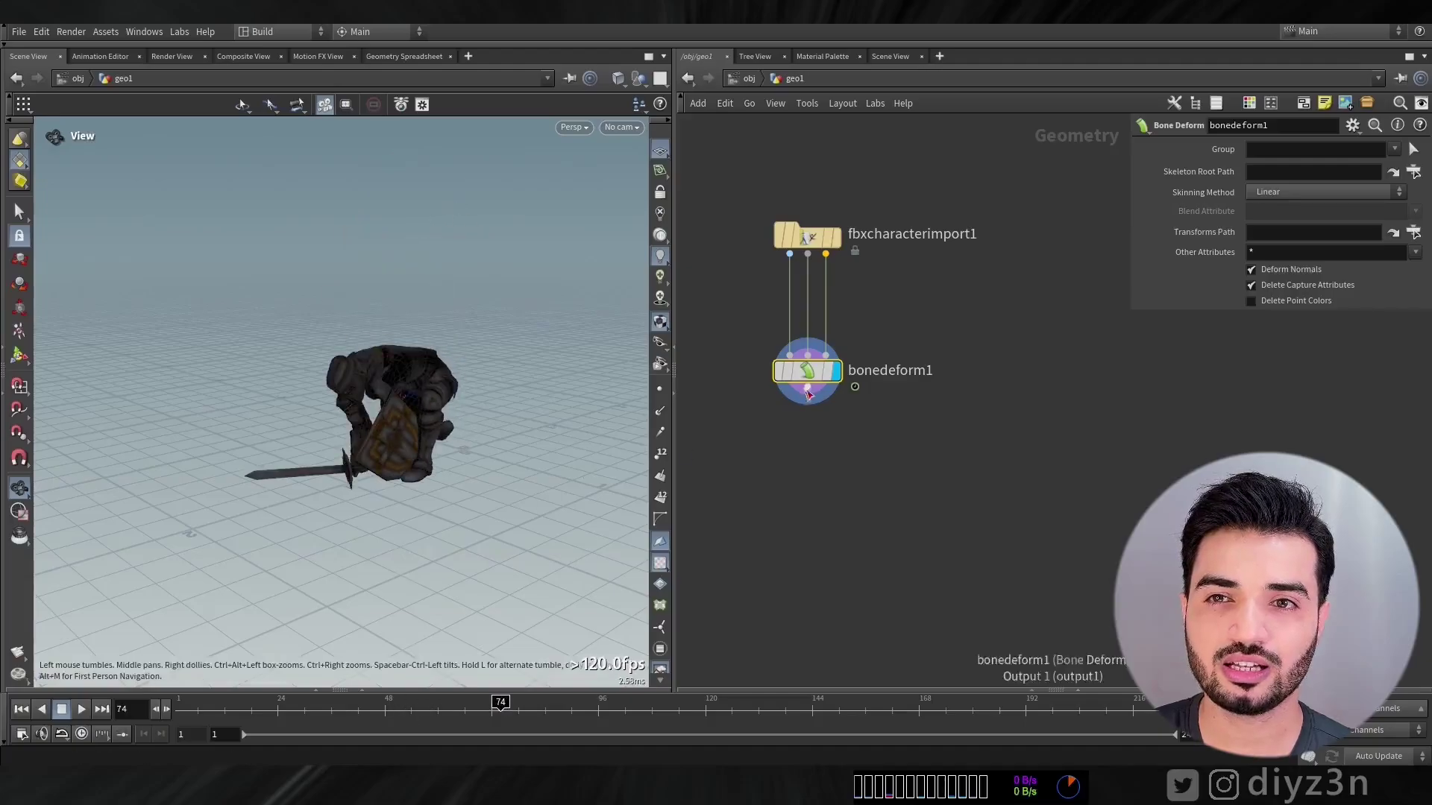
Attach a Delete node after bonedeform1 with a Paladin_J_Nordstrom name group to remove the knight's shield, and scrub the animation to check it.
left_click_drag(808, 396, 804, 462)
left_click(1014, 328)
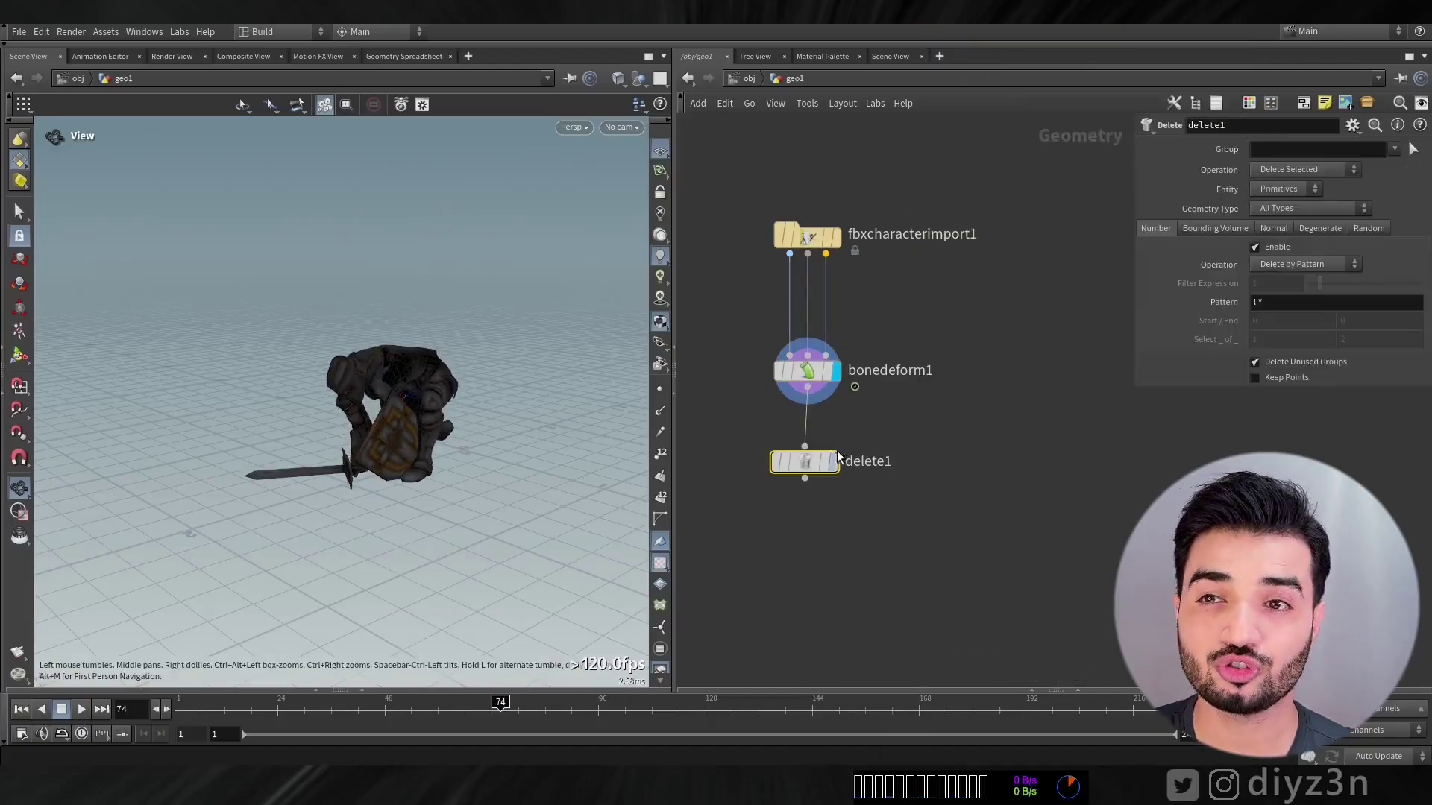
left_click(1383, 183)
left_click_drag(358, 414, 326, 417)
left_click(189, 707)
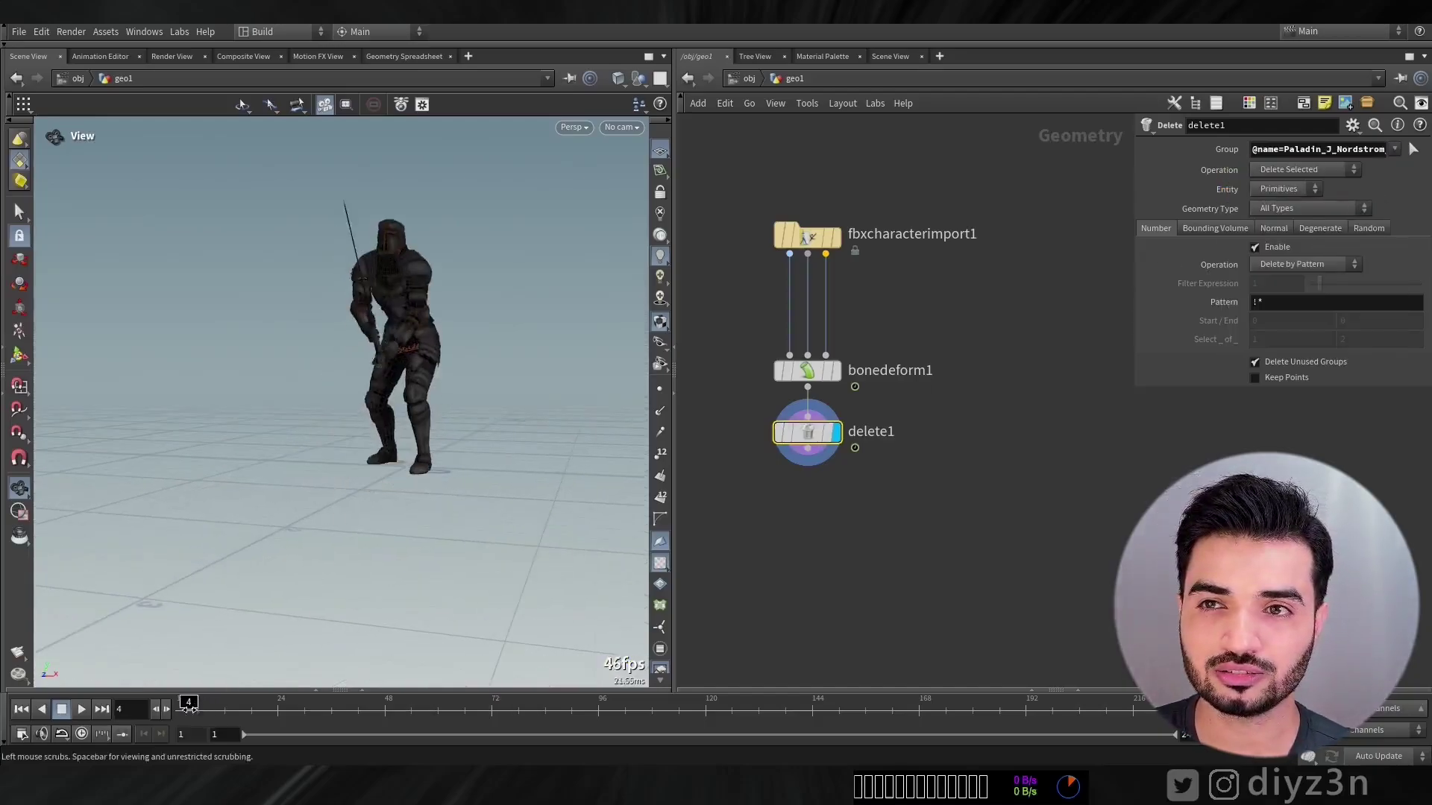
left_click_drag(327, 713, 447, 711)
left_click_drag(463, 419, 370, 401)
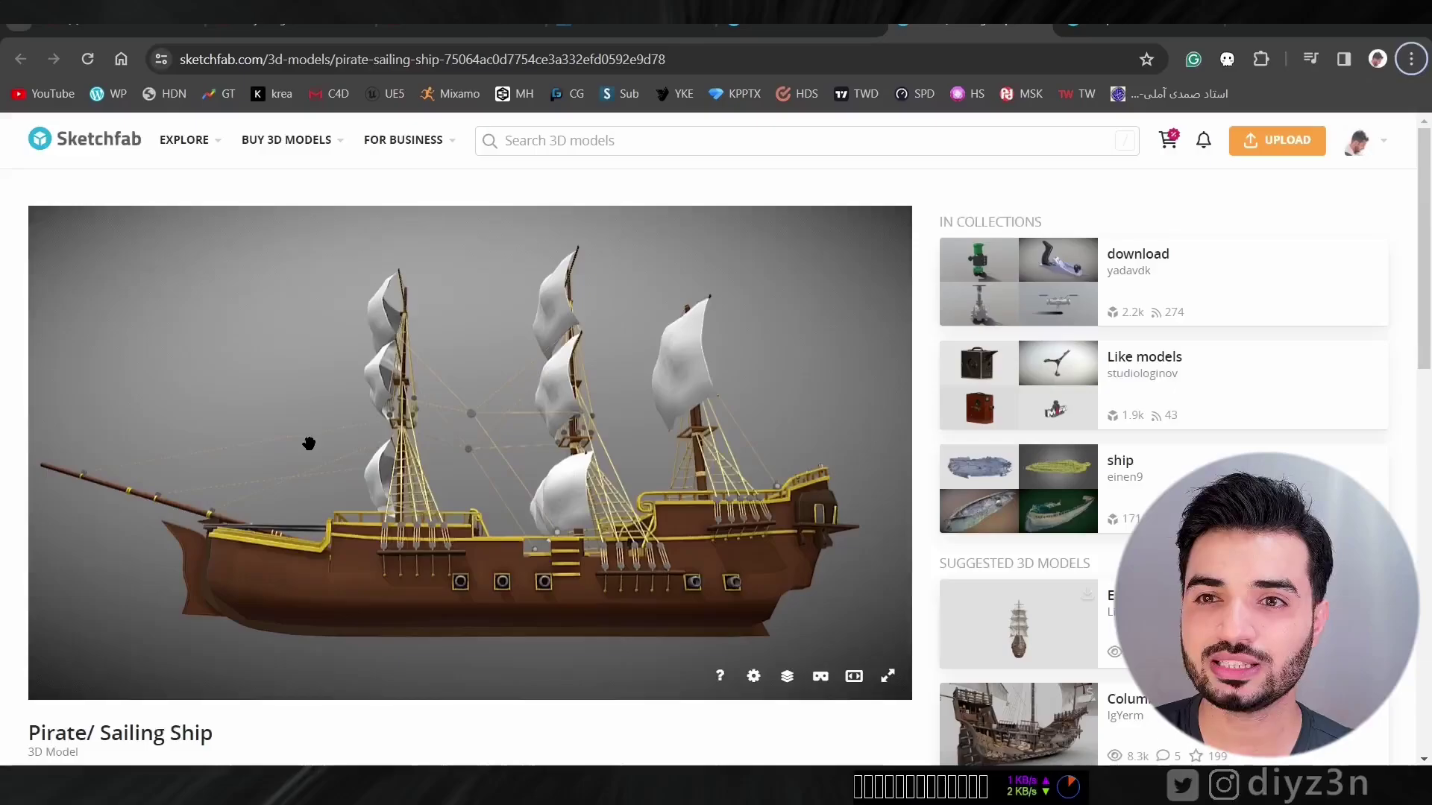
View the Pirate/ Sailing Ship model on Sketchfab and add a File node for the ship beside the character import in Houdini.
mouse_move(310, 445)
left_mouse_down()
mouse_move(472, 578)
mouse_move(641, 447)
mouse_move(294, 445)
left_mouse_up()
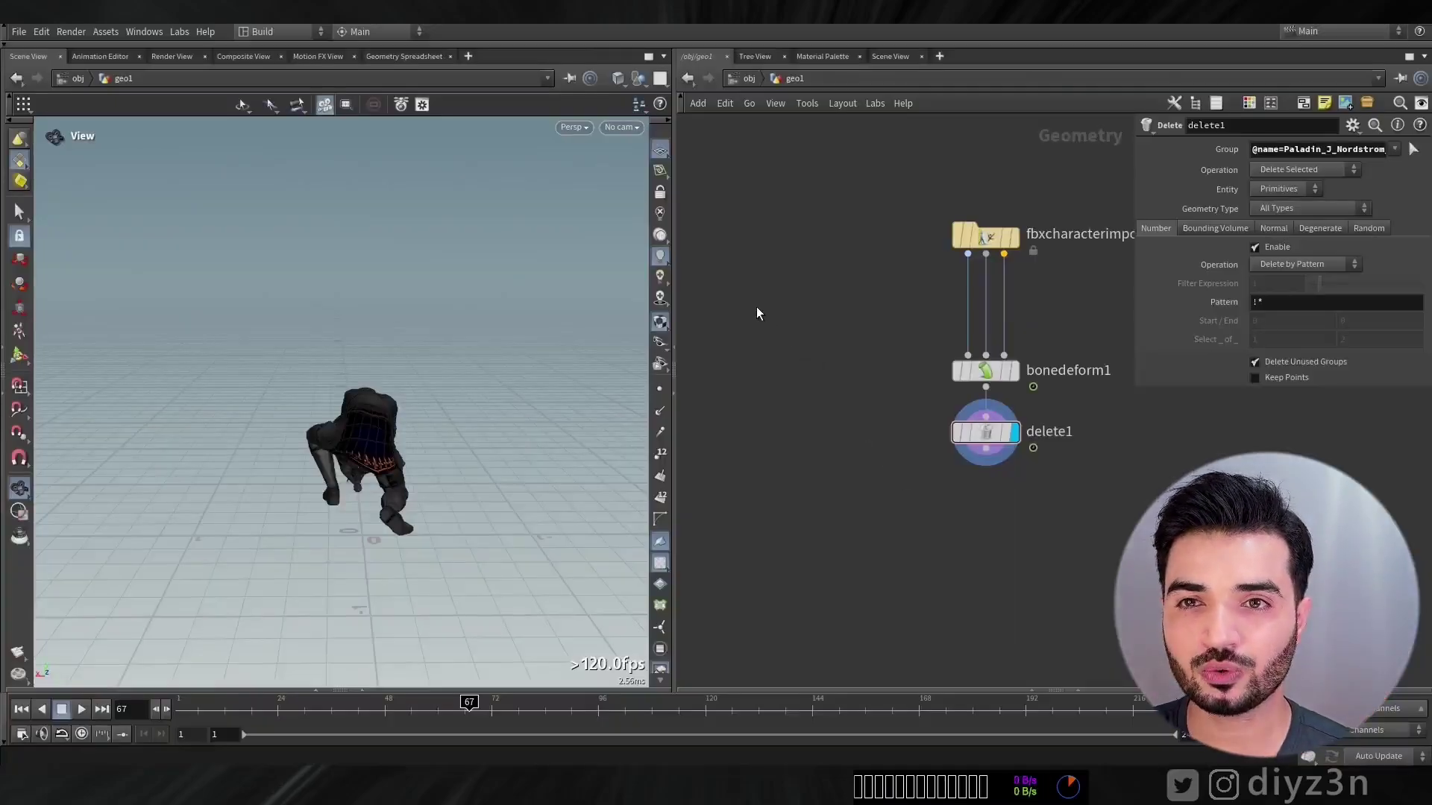
key("Tab")
type("fil")
left_click(935, 344)
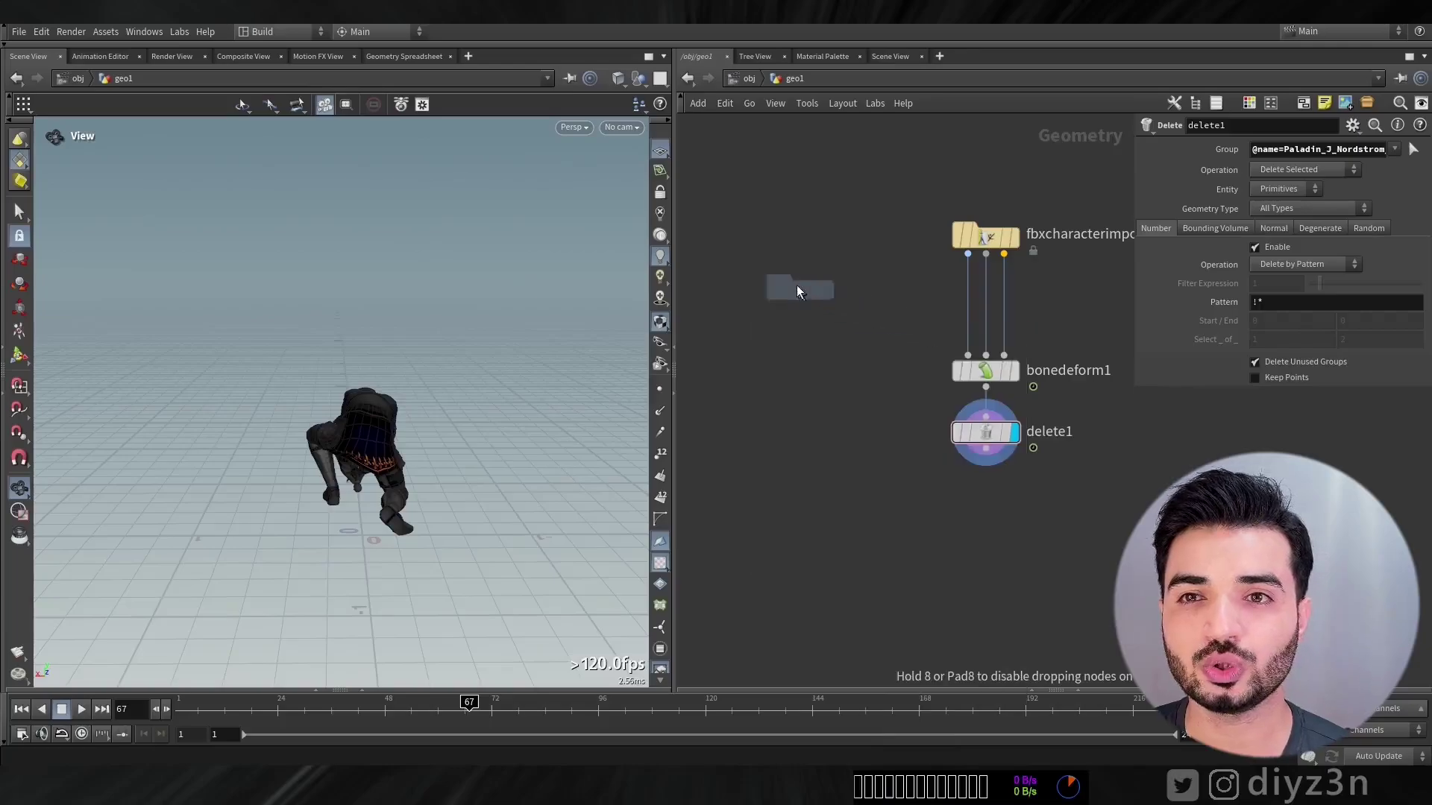
left_click(789, 242)
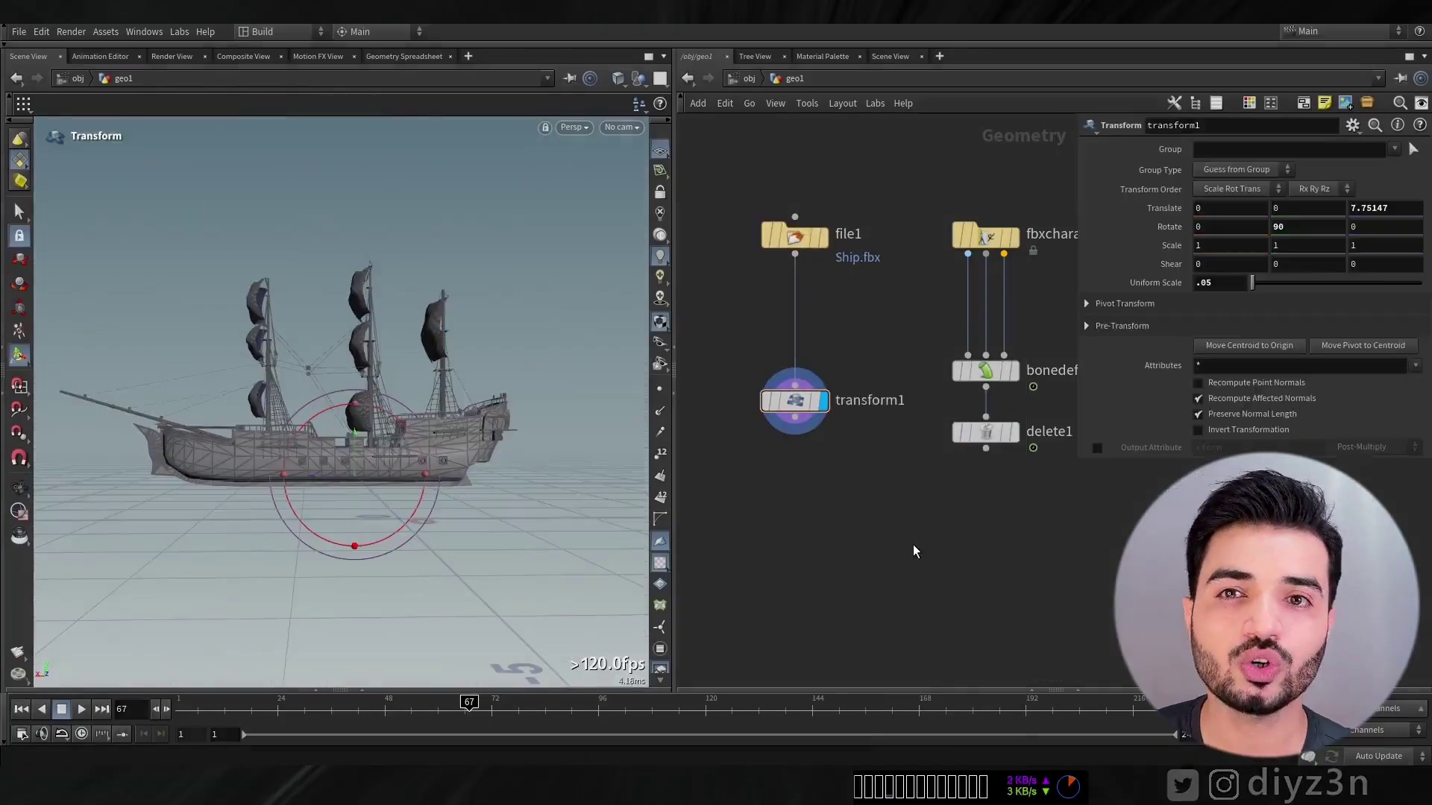
Merge the ship's transform1 with the character's delete1 in a Merge node and display the combined result.
key("Tab")
type("mer")
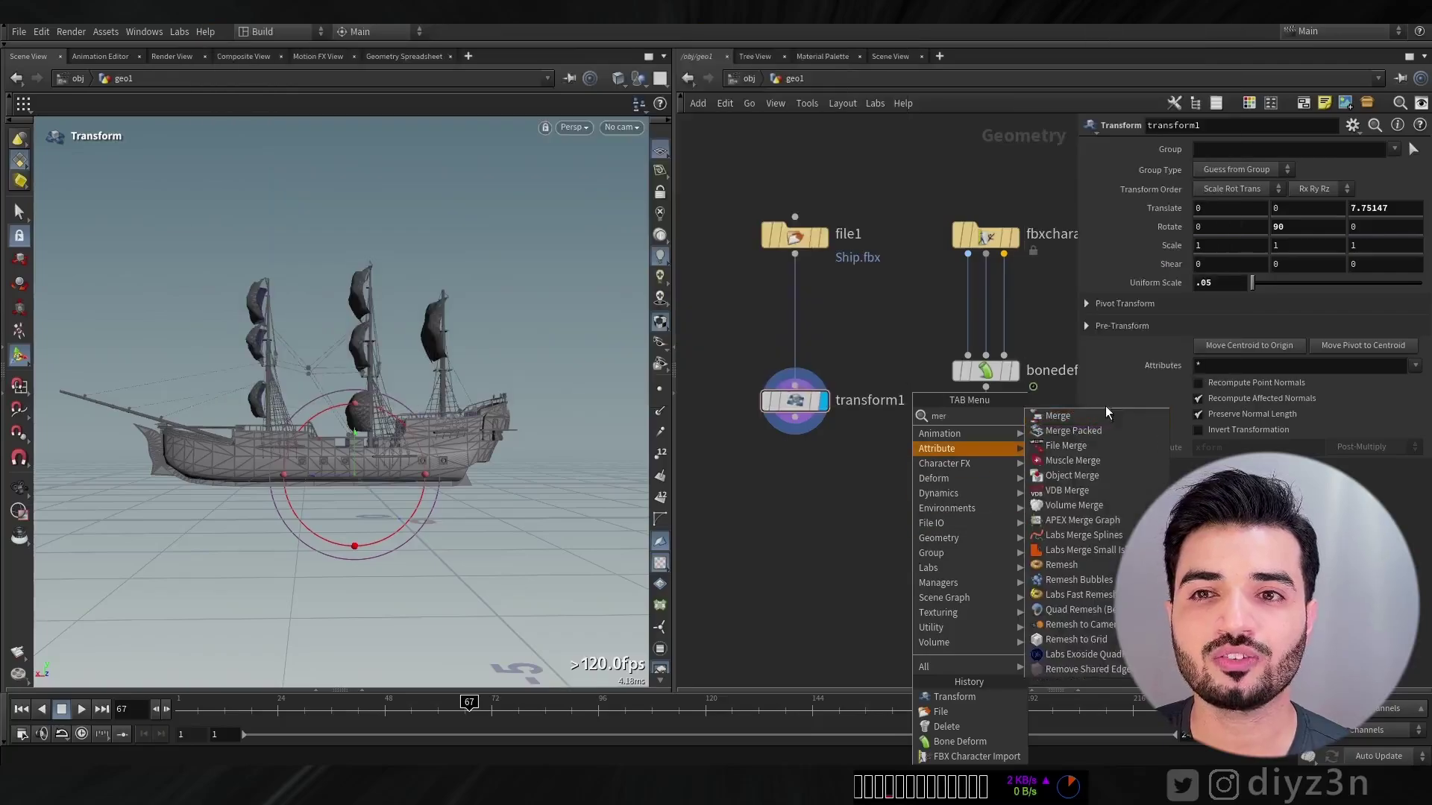
left_click(1107, 415)
left_click(858, 578)
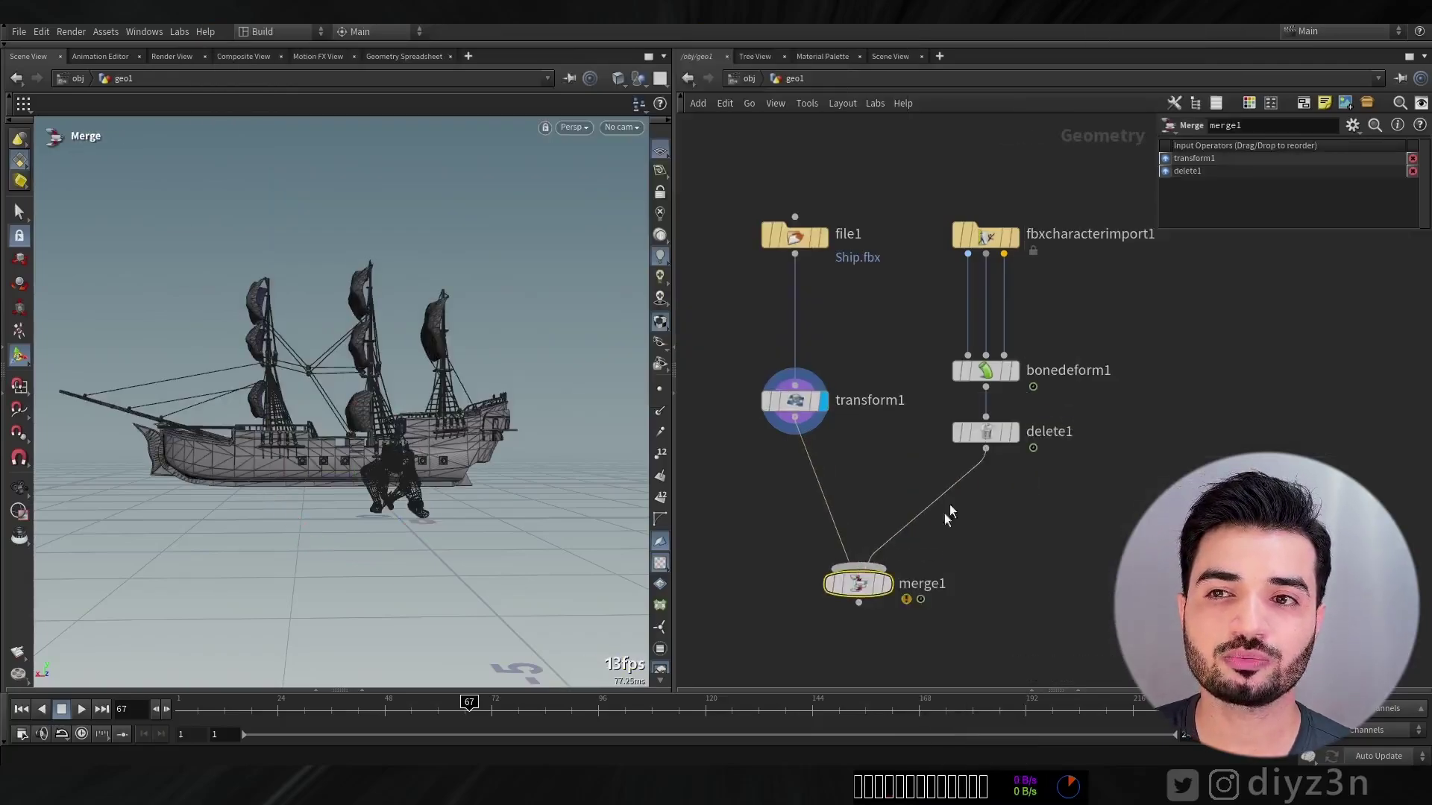
left_click(892, 584)
left_click_drag(537, 499, 505, 502, "alt")
mouse_move(405, 437)
left_mouse_down("alt")
mouse_move(437, 430)
mouse_move(429, 445)
left_mouse_up("alt")
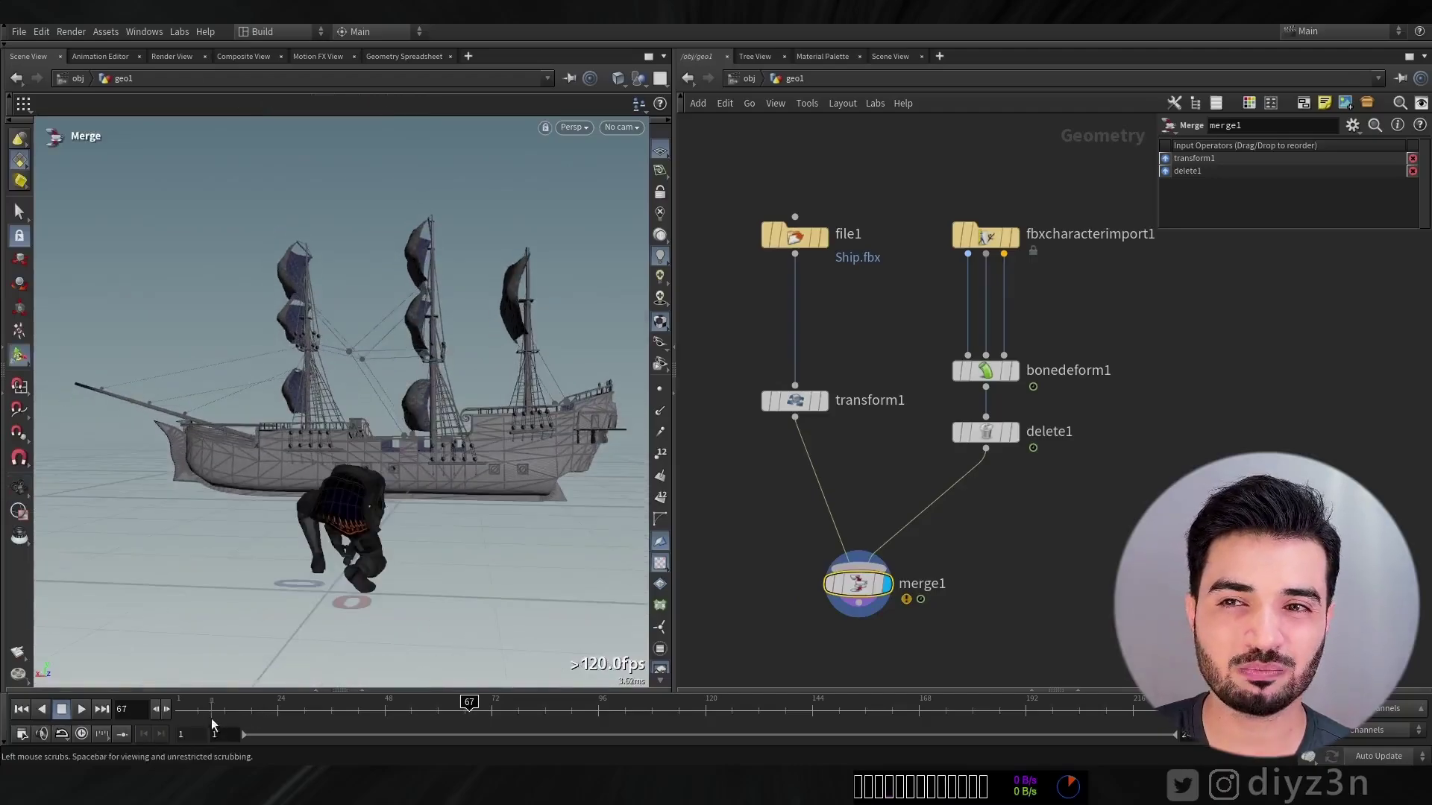
Add a flat ground box about 19.73 by 1 by 10 and append a VDB from Polygons node to it.
key("Tab")
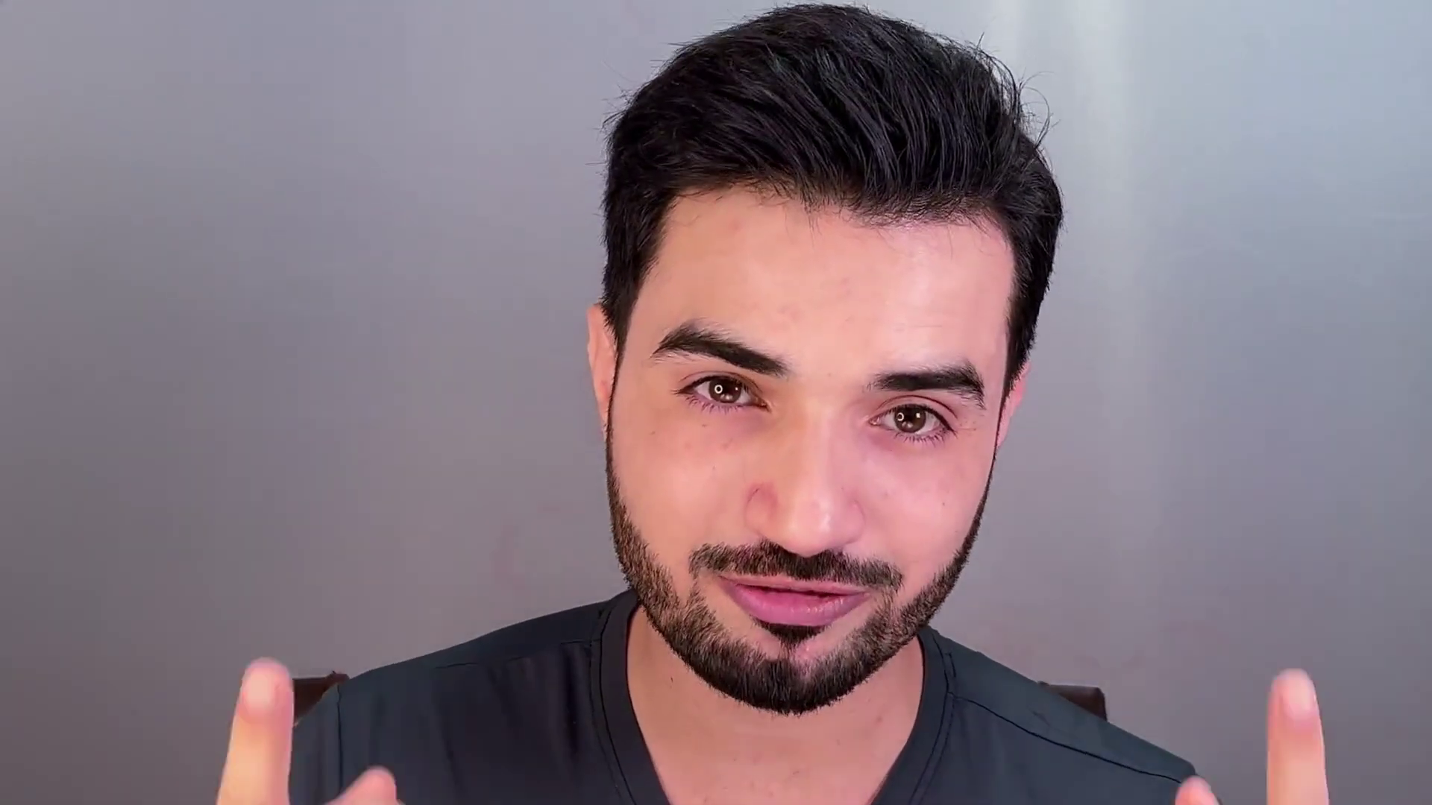
type("b")
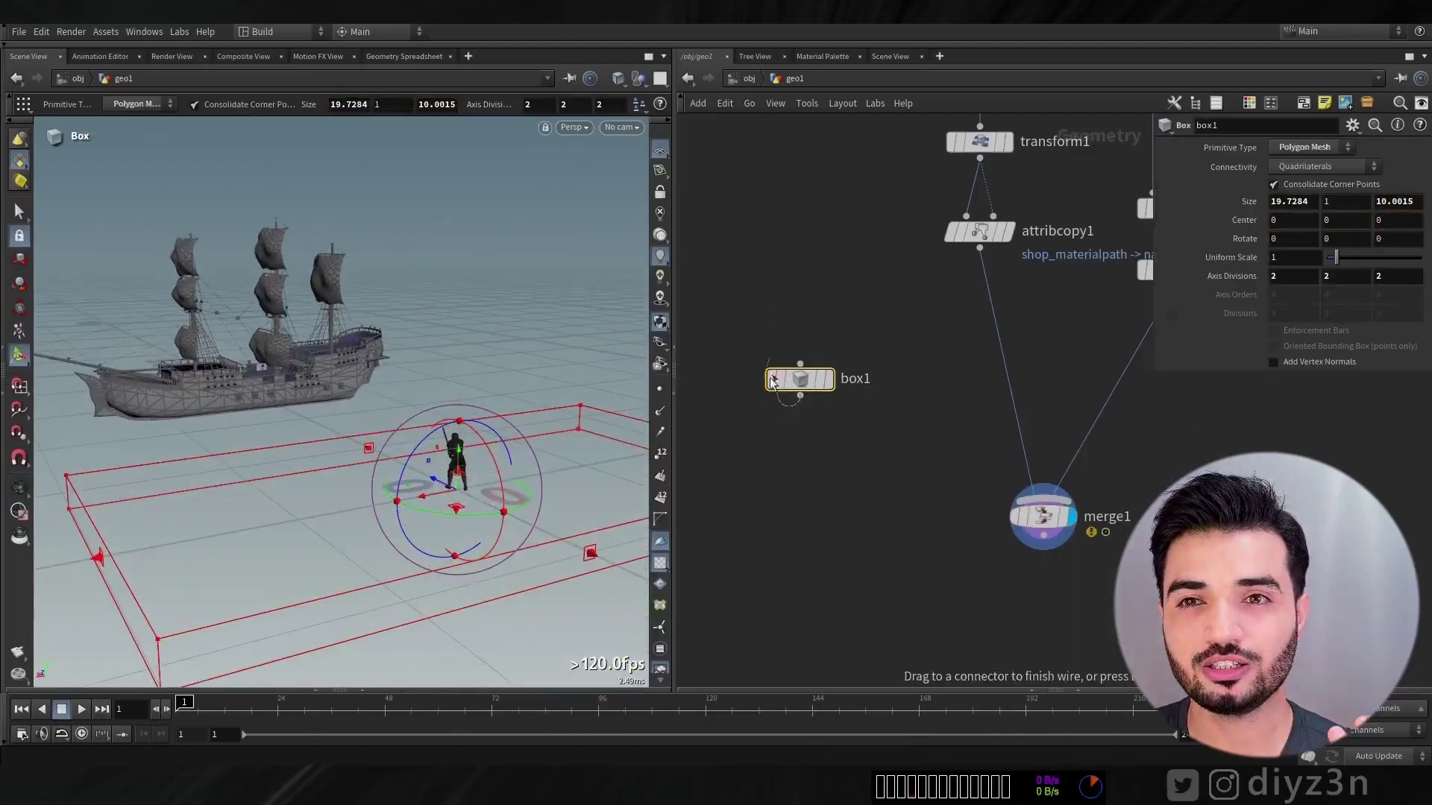
key("Tab")
type("vdbf")
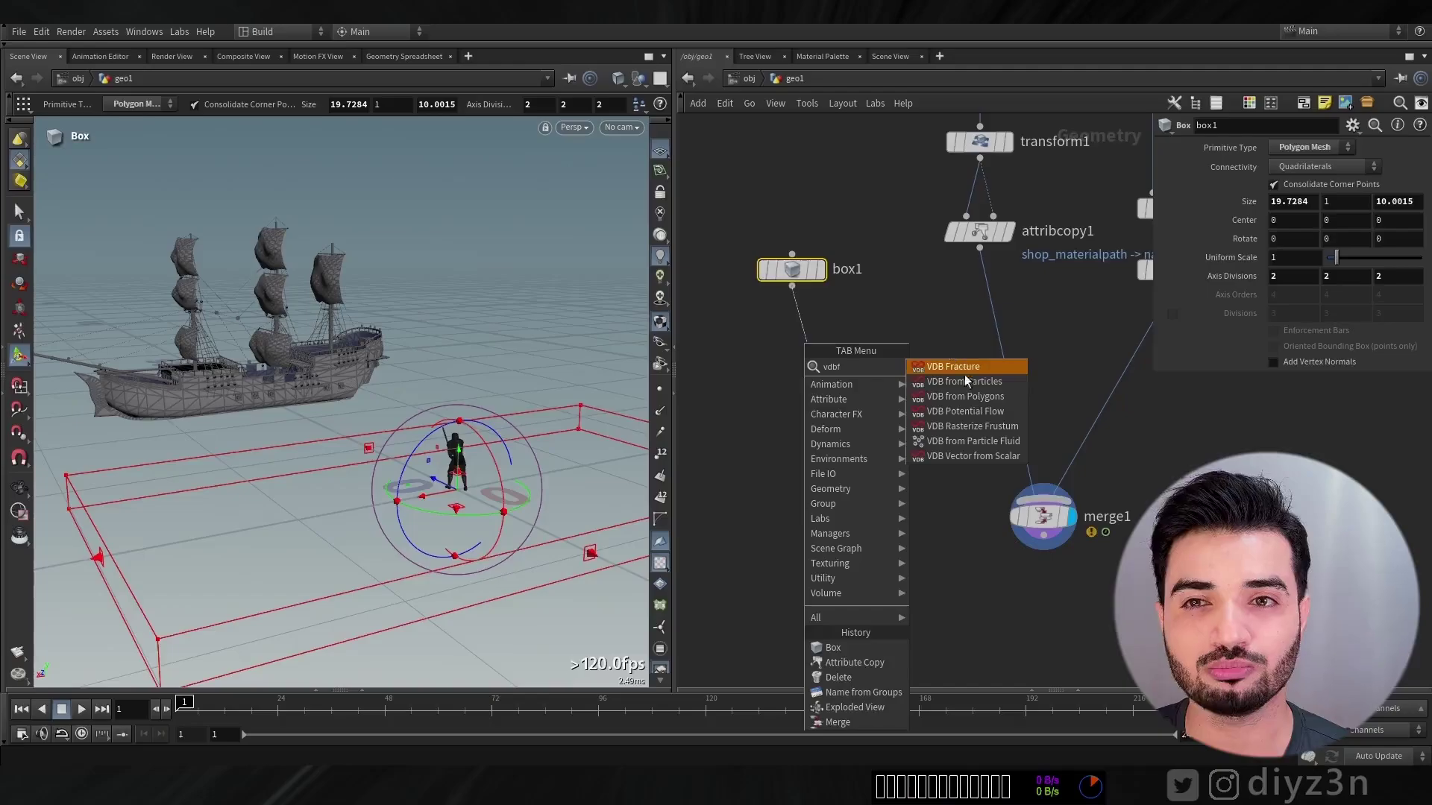
left_click(968, 398)
Append a Convert VDB node set to Polygons after vdbfrompolygons1 and wire its output into merge1.
key("Tab")
type("vdbc")
left_click(948, 428)
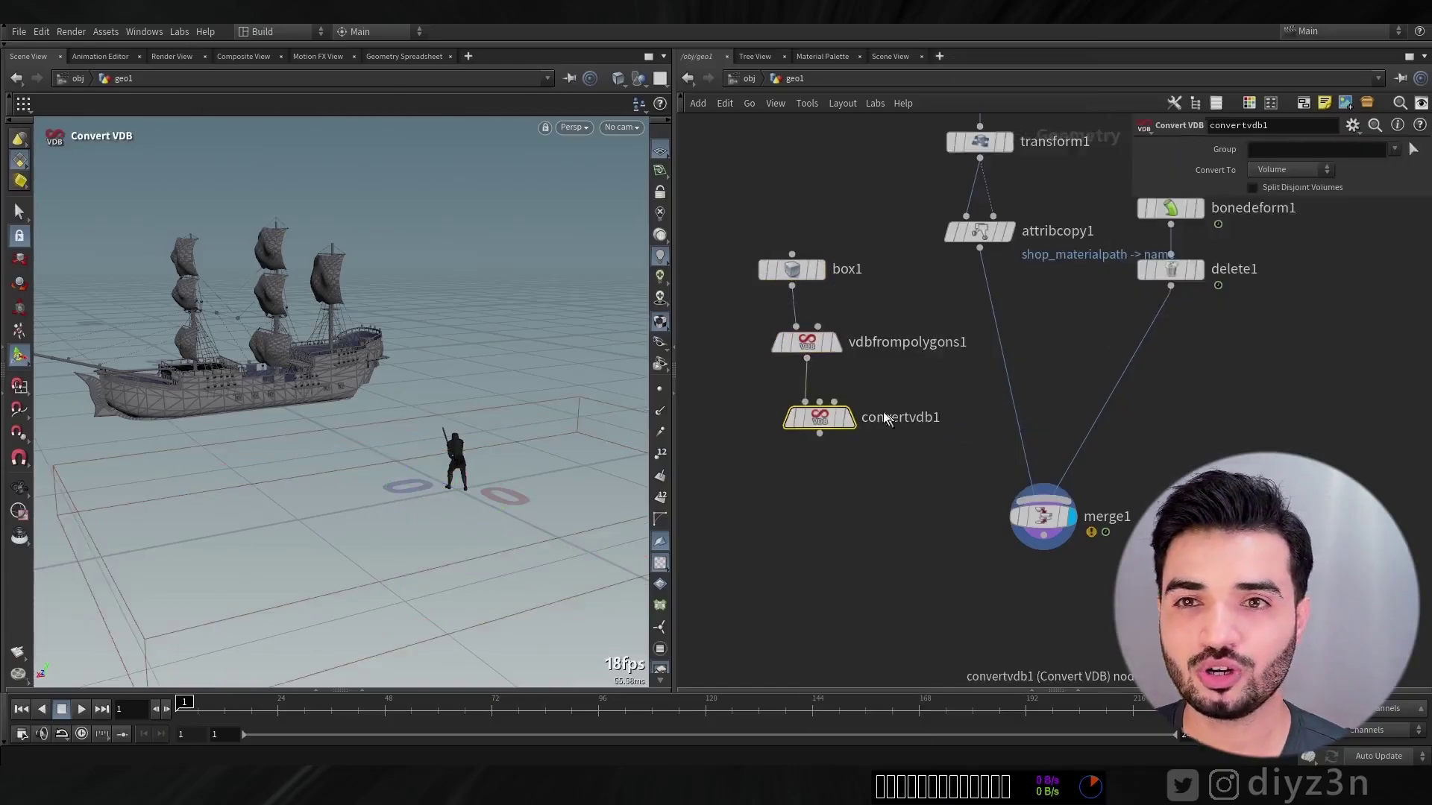
left_click(1272, 214)
left_click_drag(1026, 498, 819, 436)
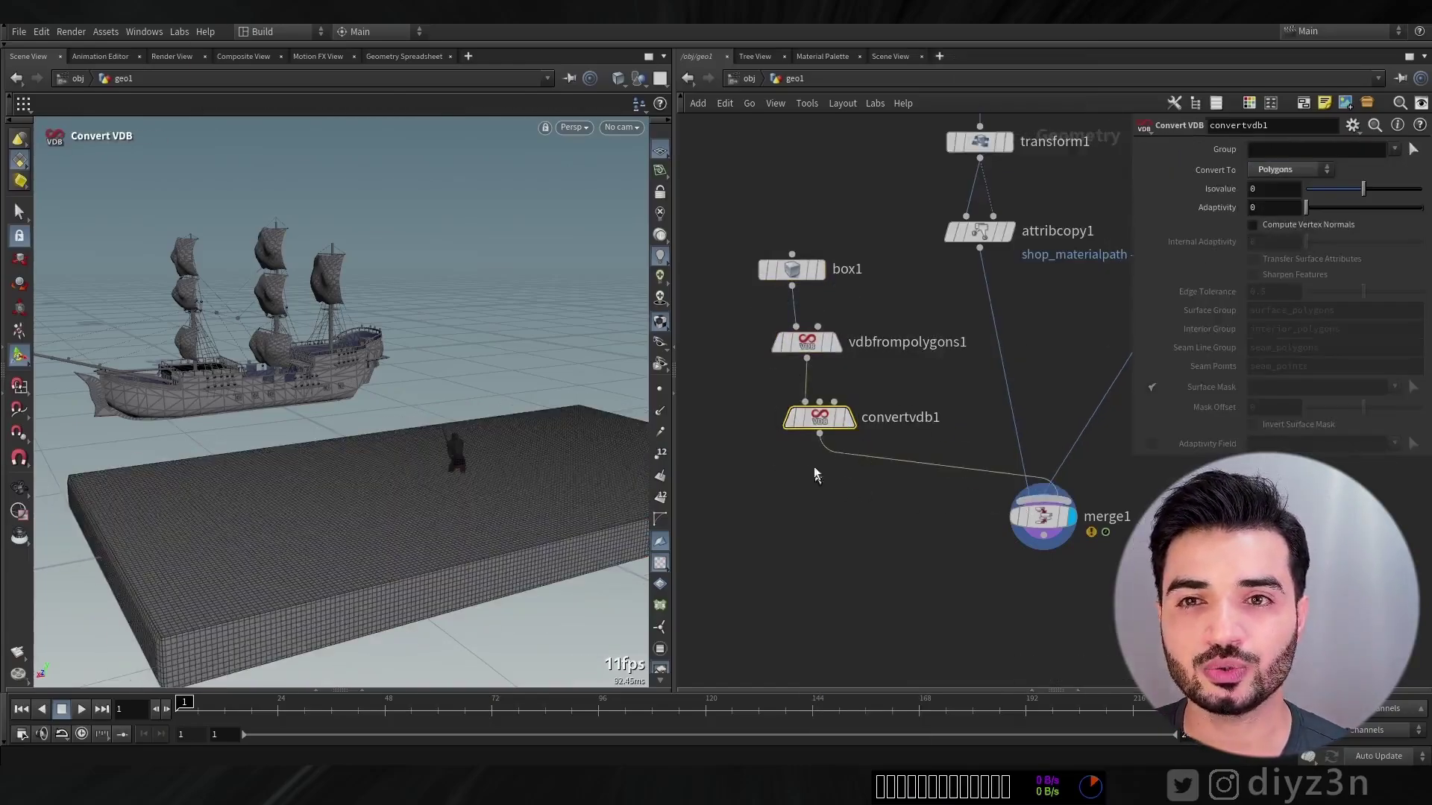
Lower the ground box beneath the character's feet, to a center Y of about -0.66.
left_click(792, 269)
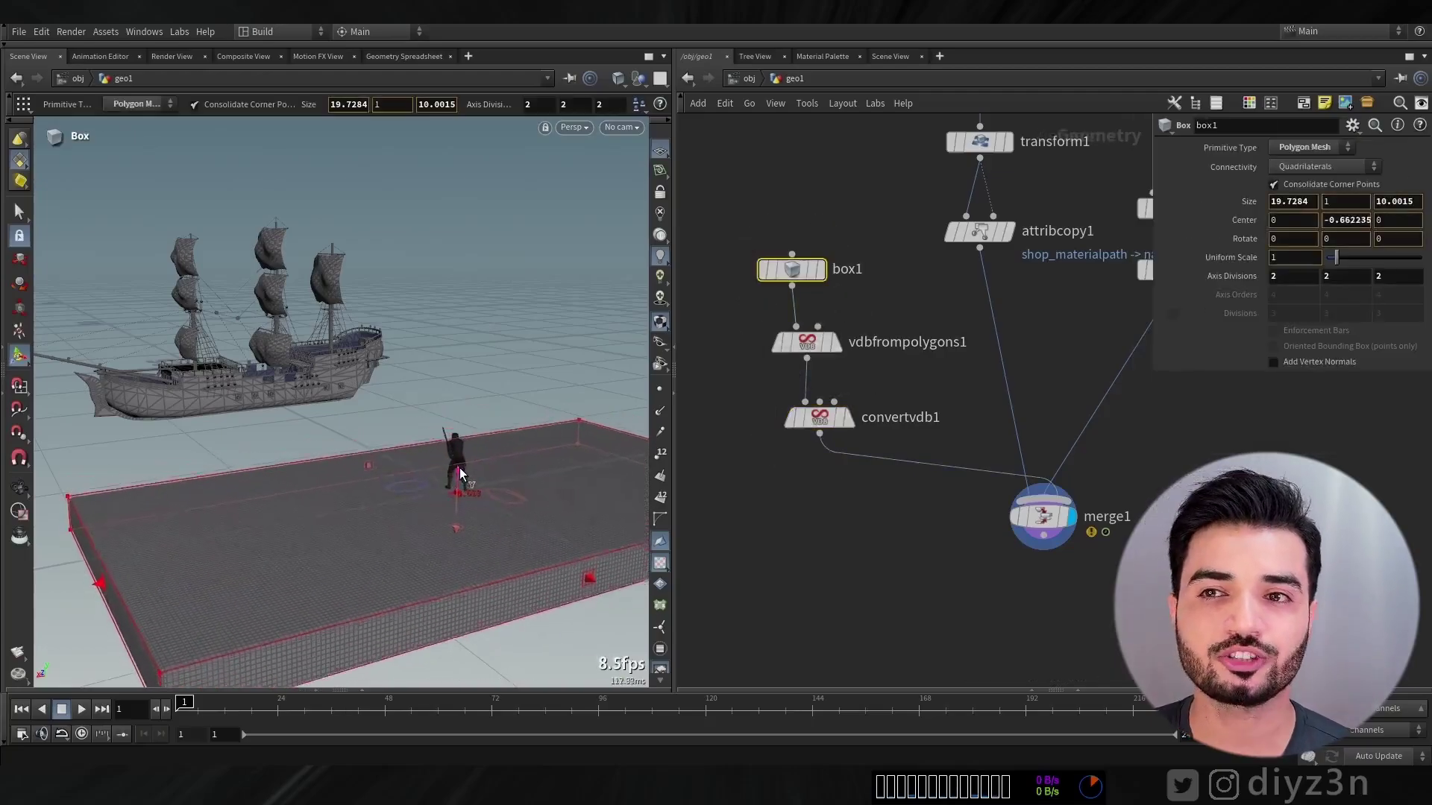
left_click_drag(461, 468, 462, 472)
left_click_drag(506, 481, 418, 402, "alt")
Set the Adaptivity of convertvdb1 to 0.17 to reduce the ground mesh's polygons.
left_click(821, 422)
left_click_drag(1308, 209, 1319, 211)
left_click_drag(626, 321, 601, 406, "alt")
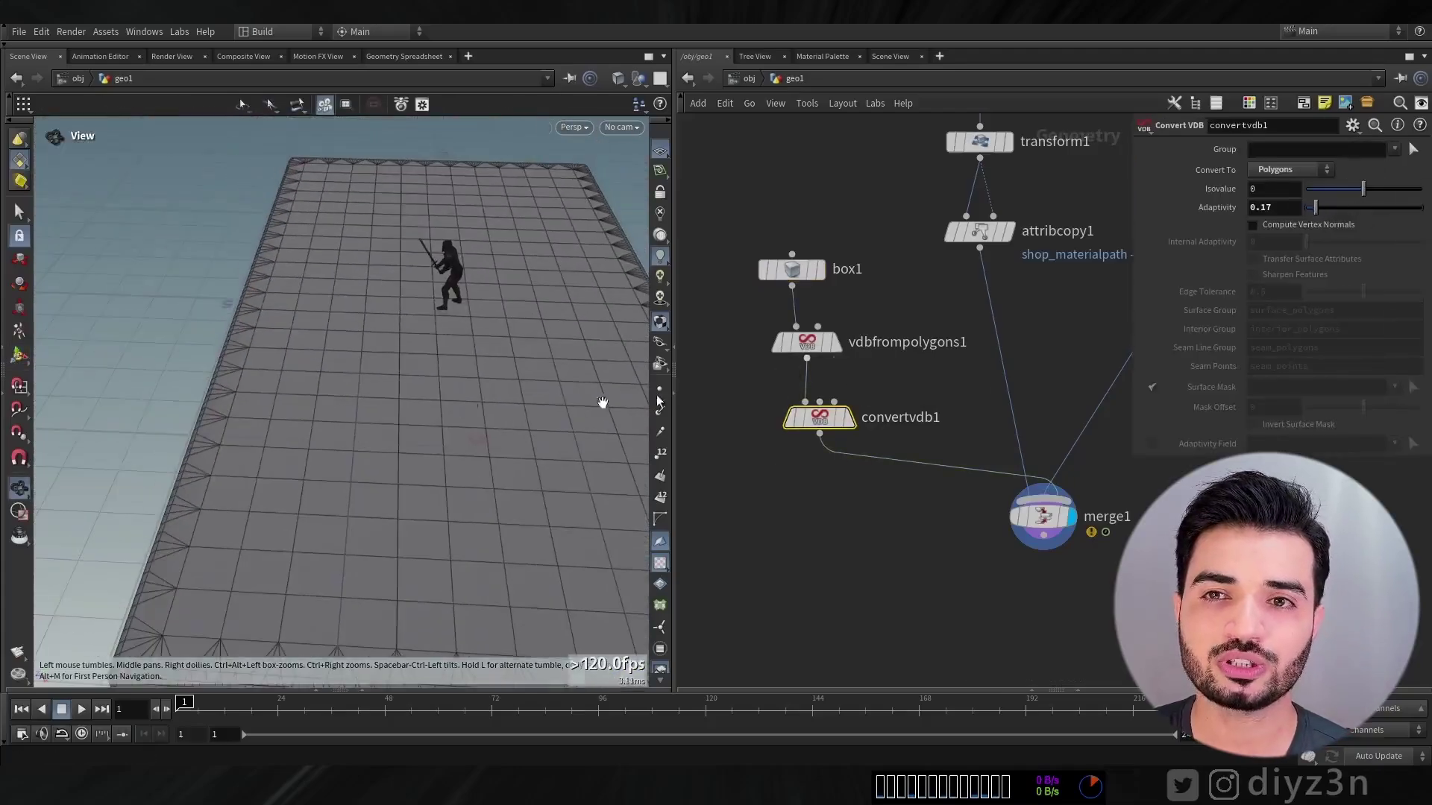
Insert a Merge node between box1 and vdbfrompolygons1.
middle_click_drag(789, 269, 902, 387)
key("Tab")
type("mer")
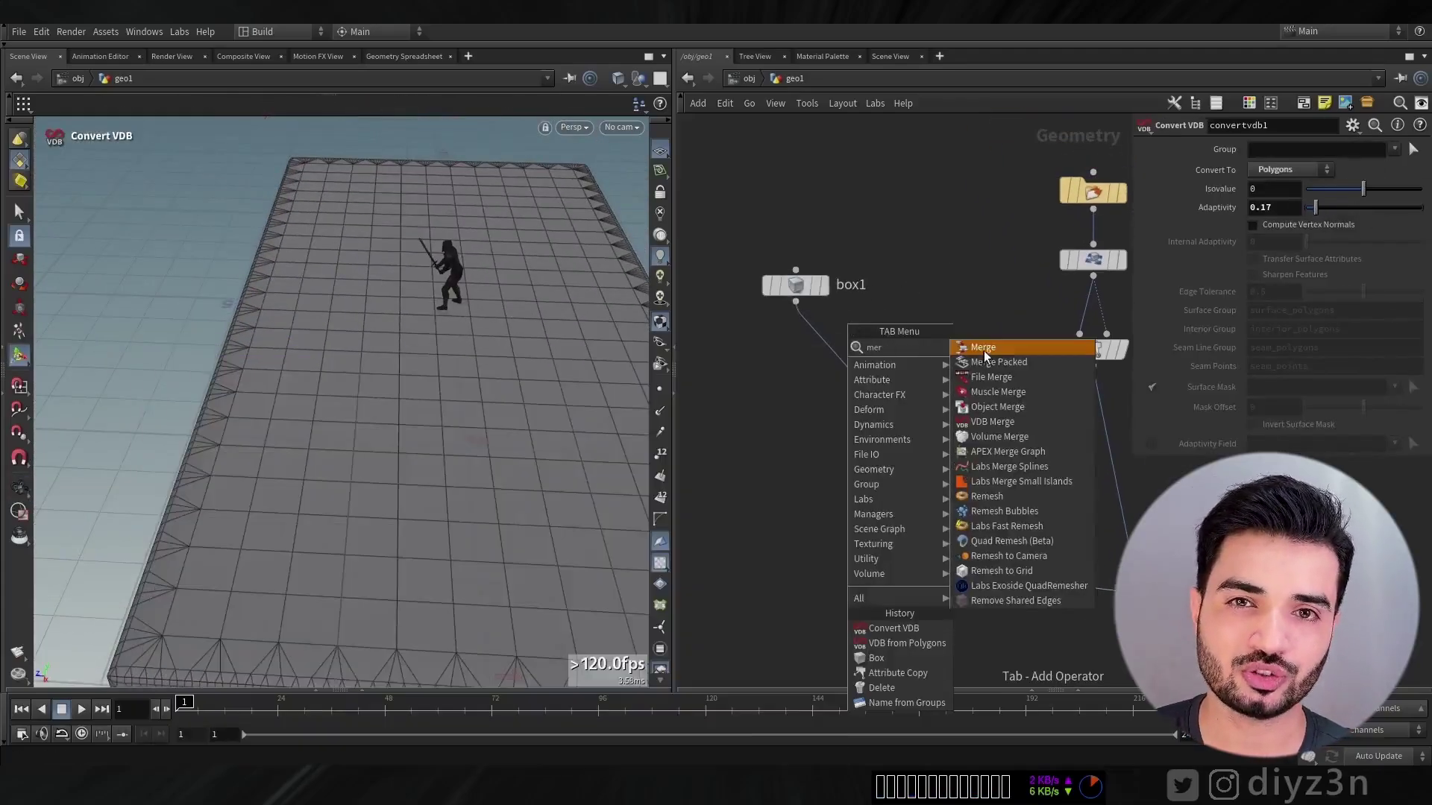
left_click(984, 354)
left_click(854, 372)
left_click(854, 355)
Add a Sphere node next to box1 and feed it into the ground's merge node.
key("Tab")
type("sp")
key("Return")
left_click(936, 292)
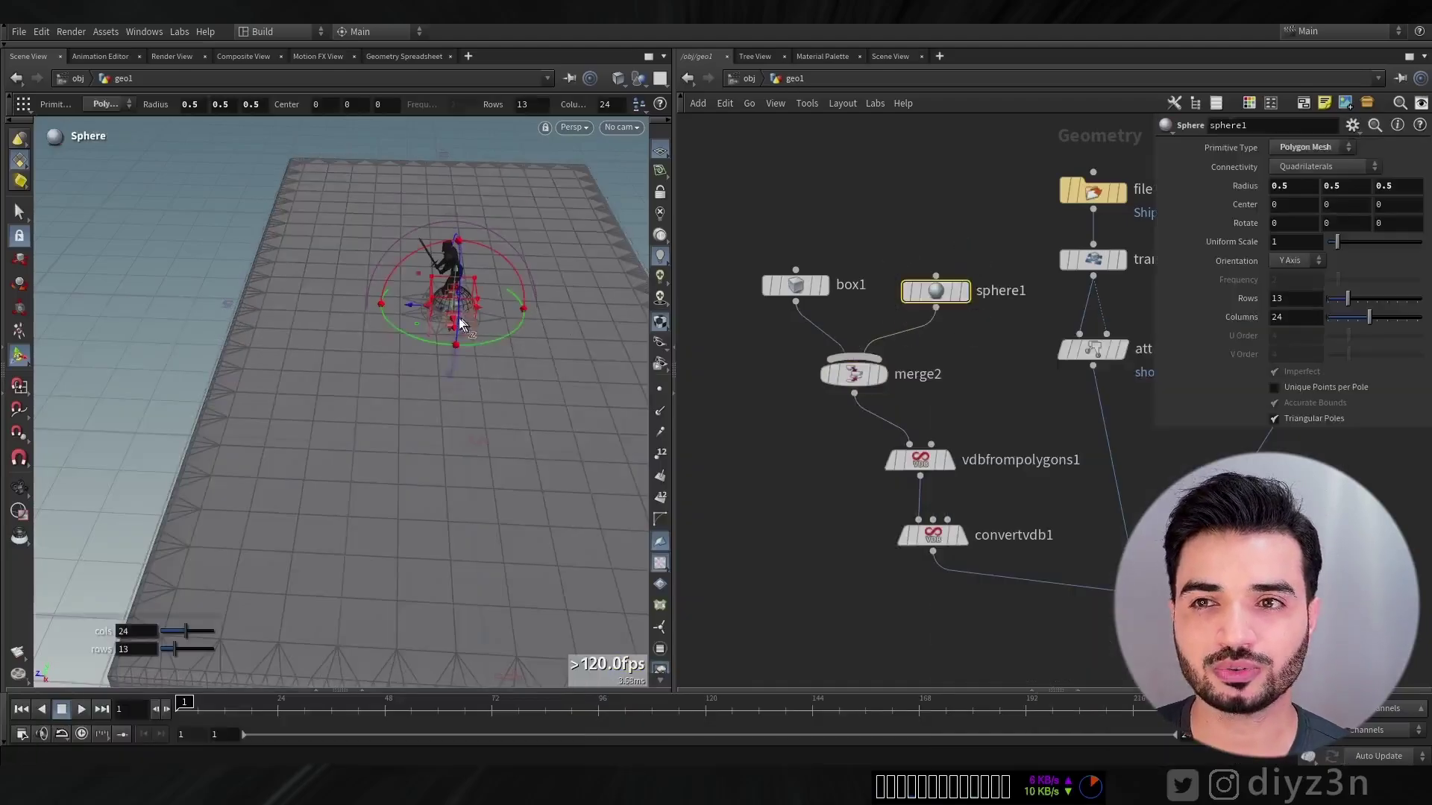
Stretch, flatten, tilt and position sphere1 as a wide mound on the ground, with radii of about 10, 0.9 and 4.5.
left_click_drag(461, 323, 376, 323, "alt")
left_click_drag(247, 341, 160, 373)
left_click_drag(235, 384, 527, 432, "alt")
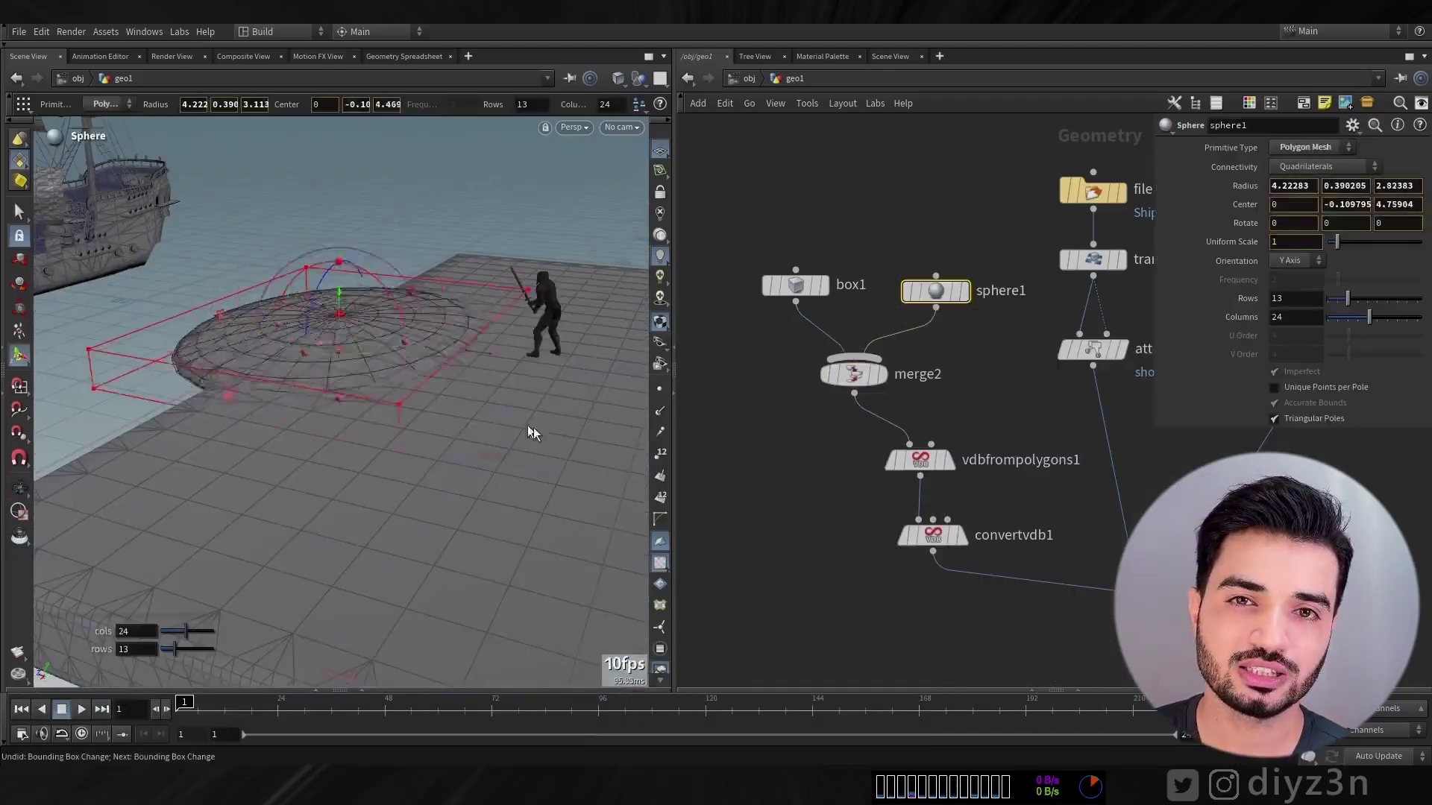
left_click_drag(512, 345, 527, 396)
left_click_drag(528, 432, 385, 510, "alt")
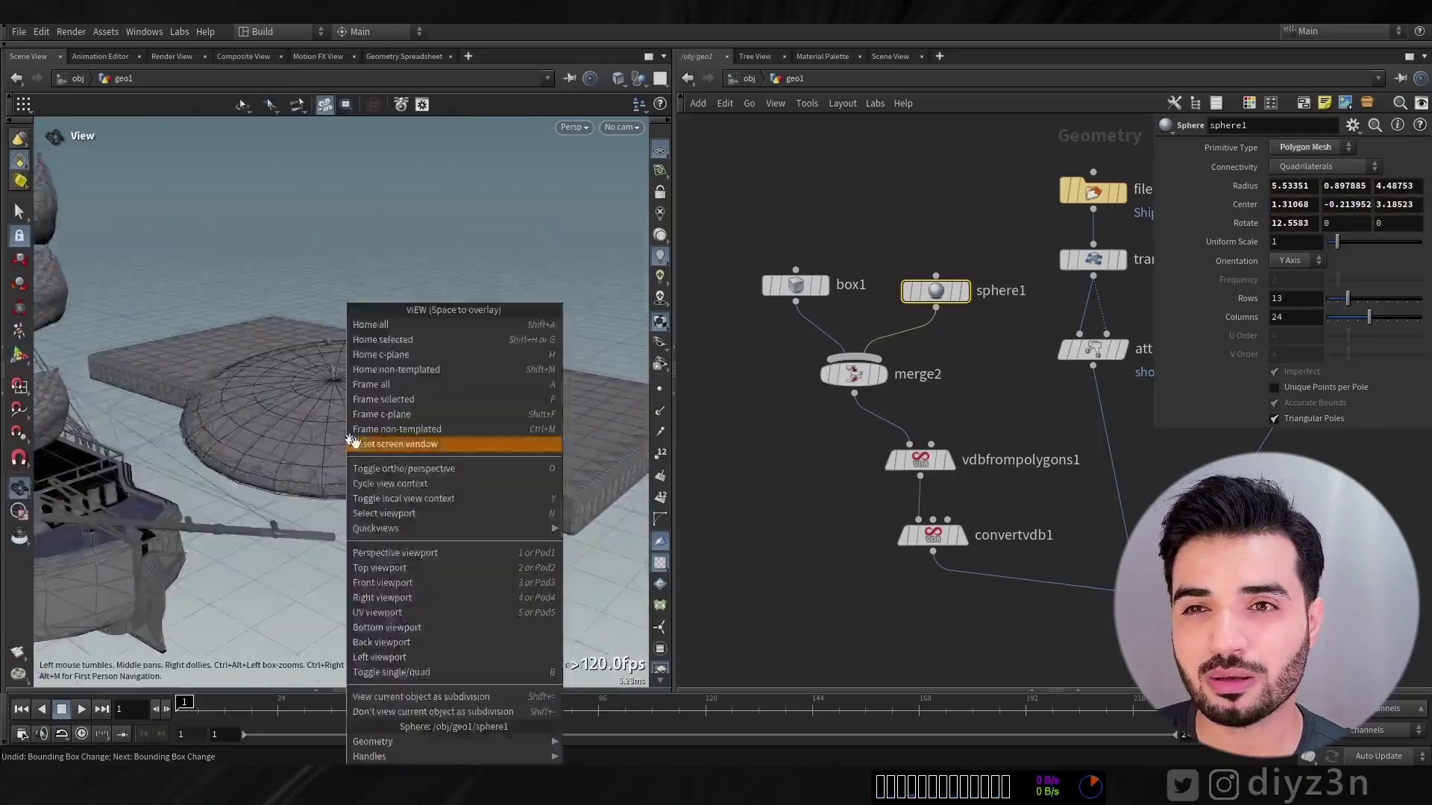
left_click(395, 444)
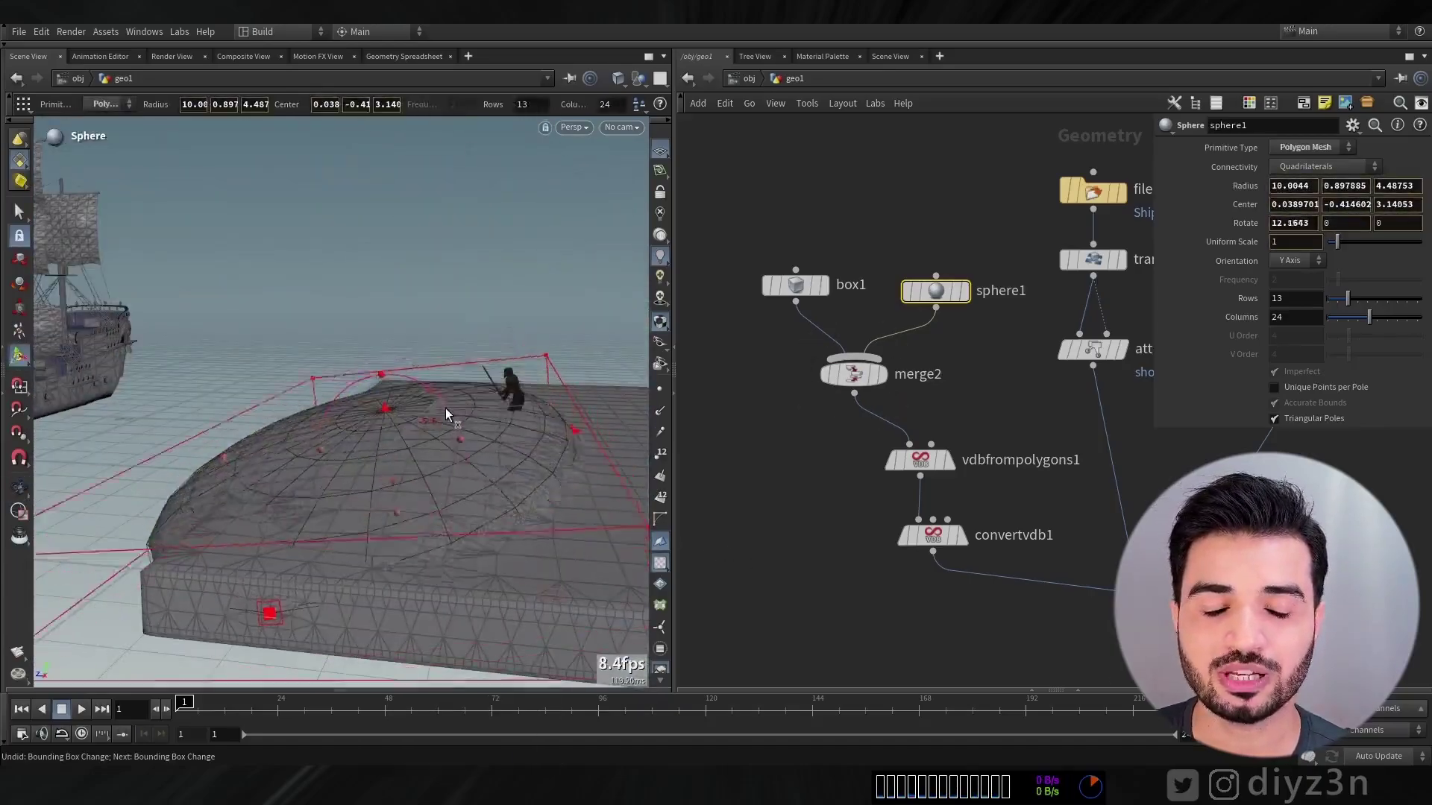
Add a second sphere to merge2 and insert Mountain and Transform nodes between merge2 and vdbfrompolygons1.
left_click(932, 326)
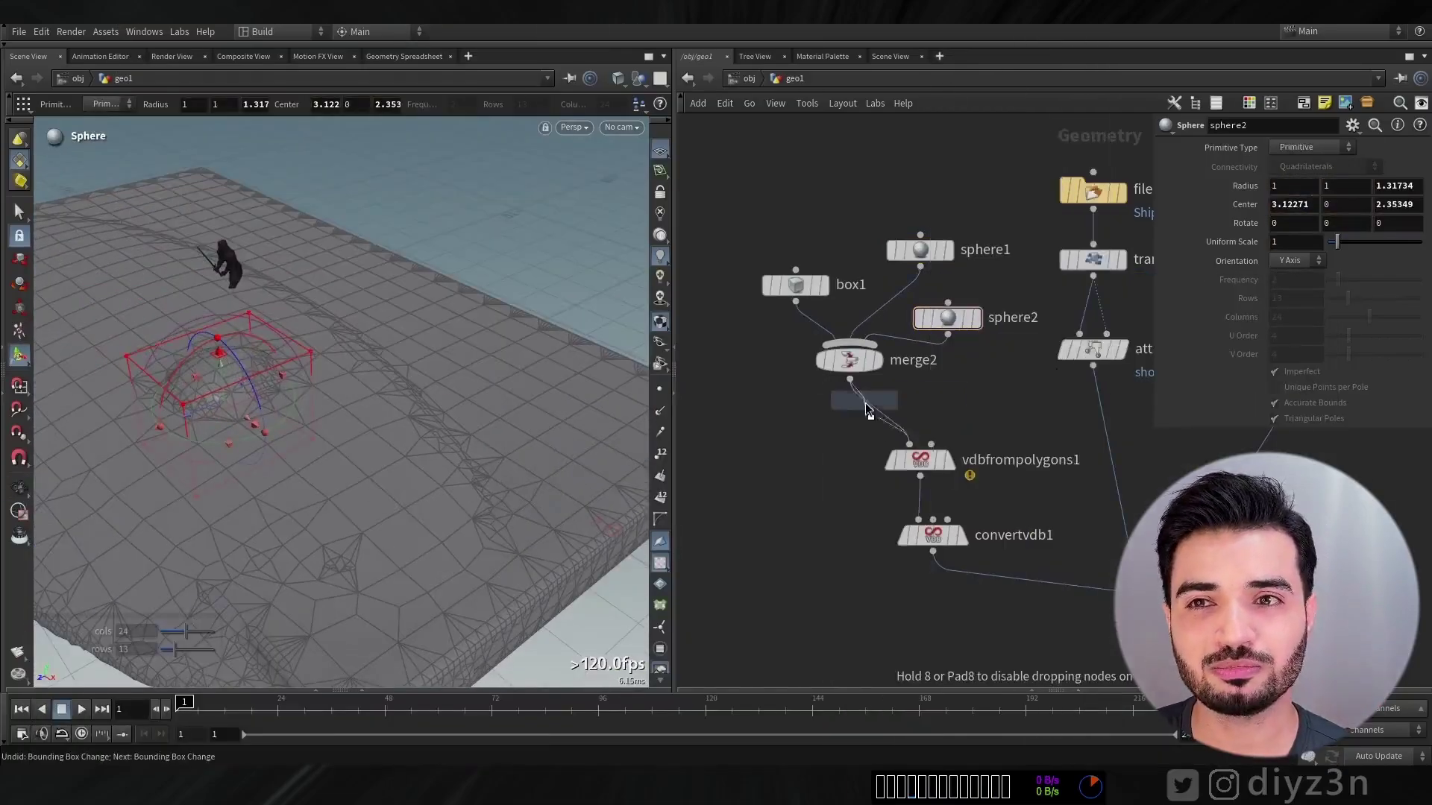
left_click(850, 426)
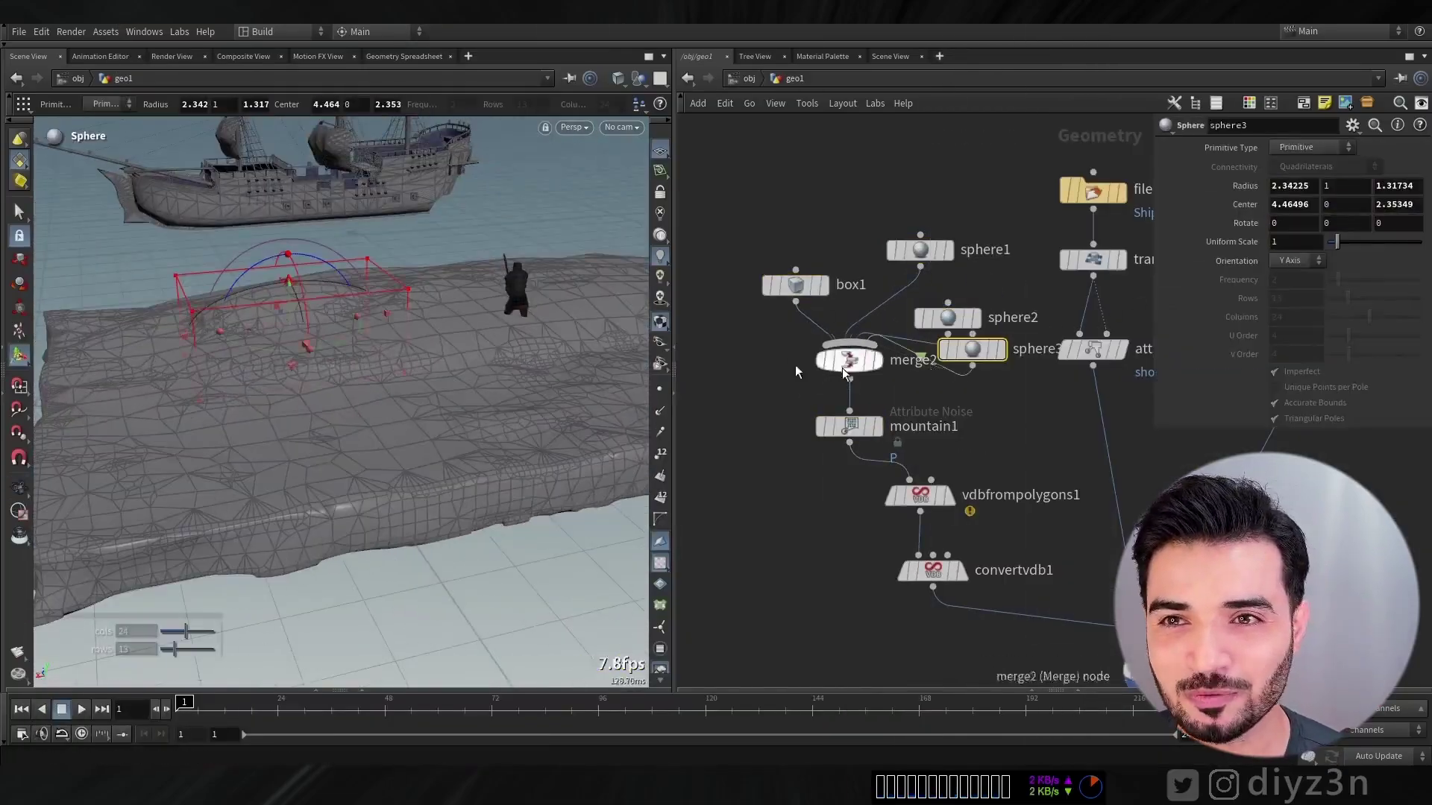
left_click(849, 426)
key("Tab")
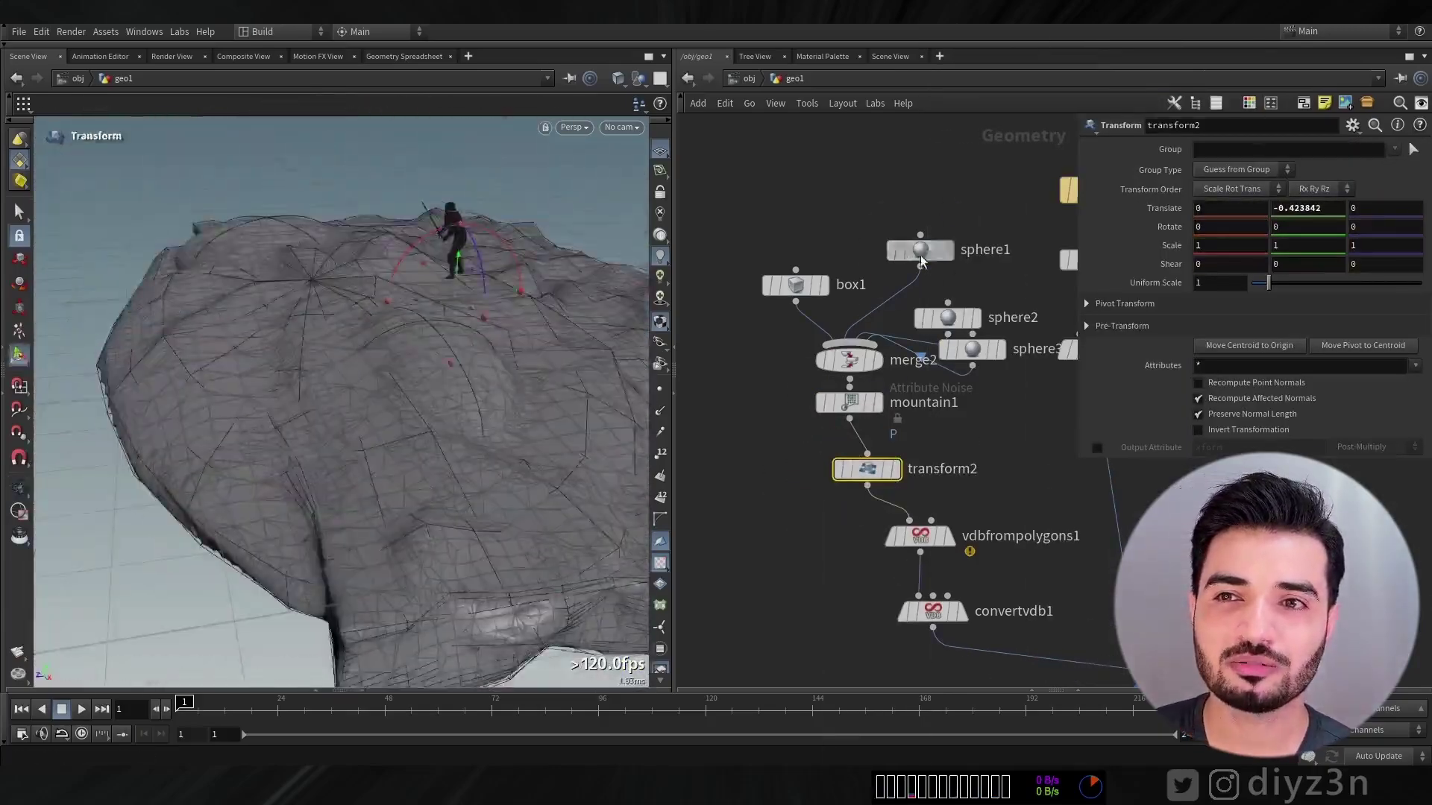
Increase the row resolution of sphere1 and scrub the animation to frame 72 to check the character on the terrain.
left_click(921, 254)
left_click_drag(1374, 299, 1378, 302)
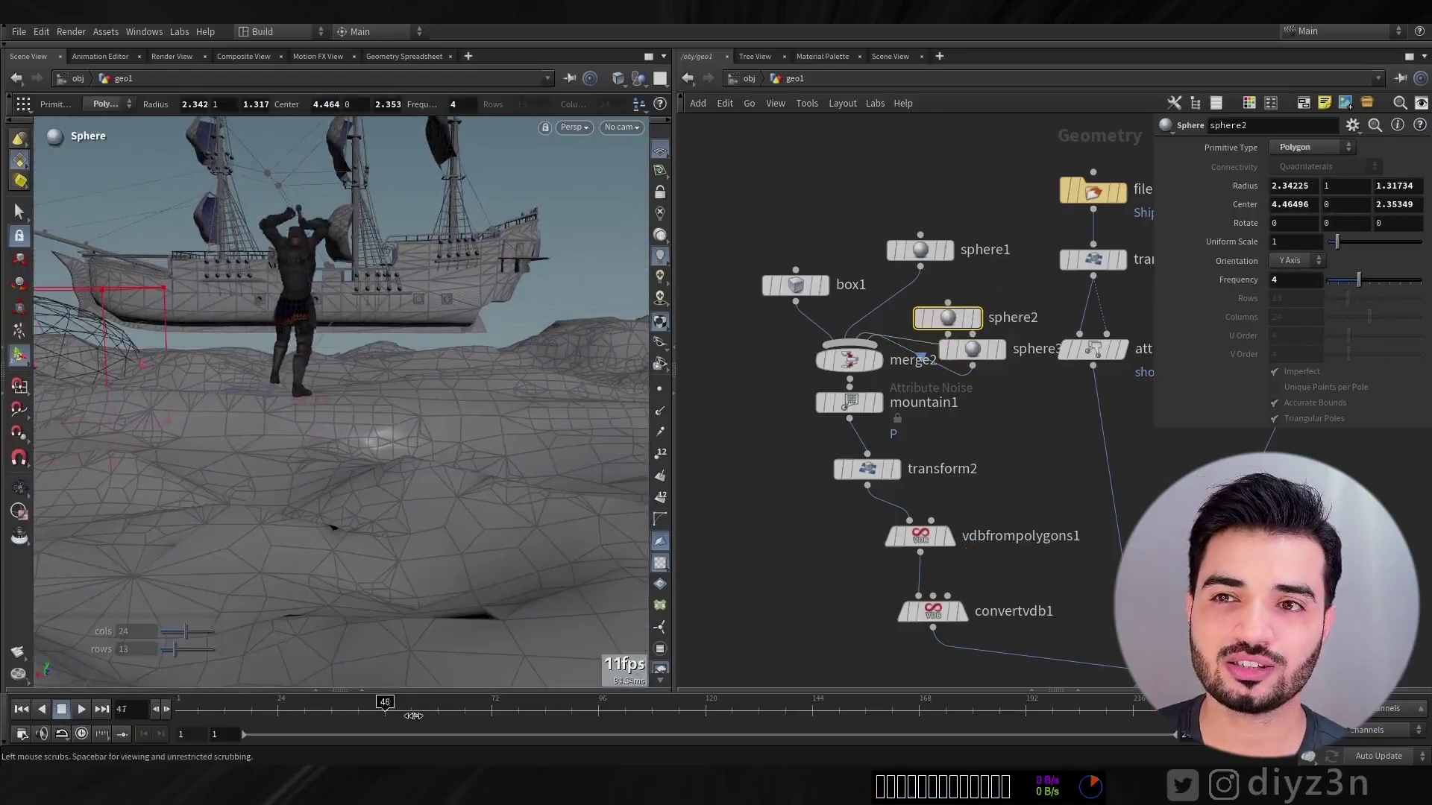
left_click_drag(414, 716, 491, 714)
left_click_drag(463, 387, 406, 381, "alt")
Move the ship farther out from the island using transform1, to a Z translation of about 26.
left_click(1107, 261)
left_click_drag(464, 323, 409, 307, "alt")
left_click_drag(409, 328, 202, 365, "alt")
left_click_drag(347, 352, 634, 332)
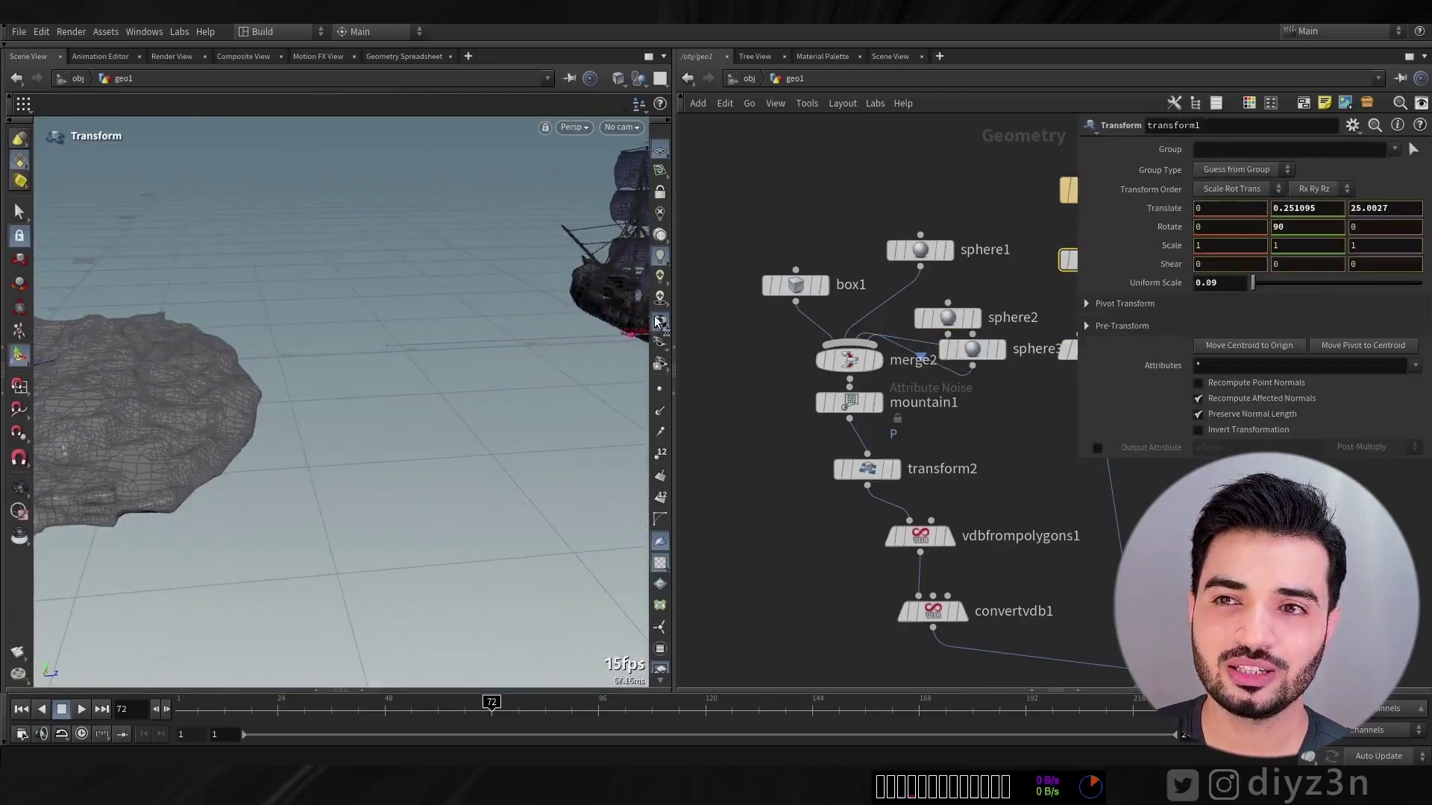
left_click_drag(223, 345, 359, 350, "alt")
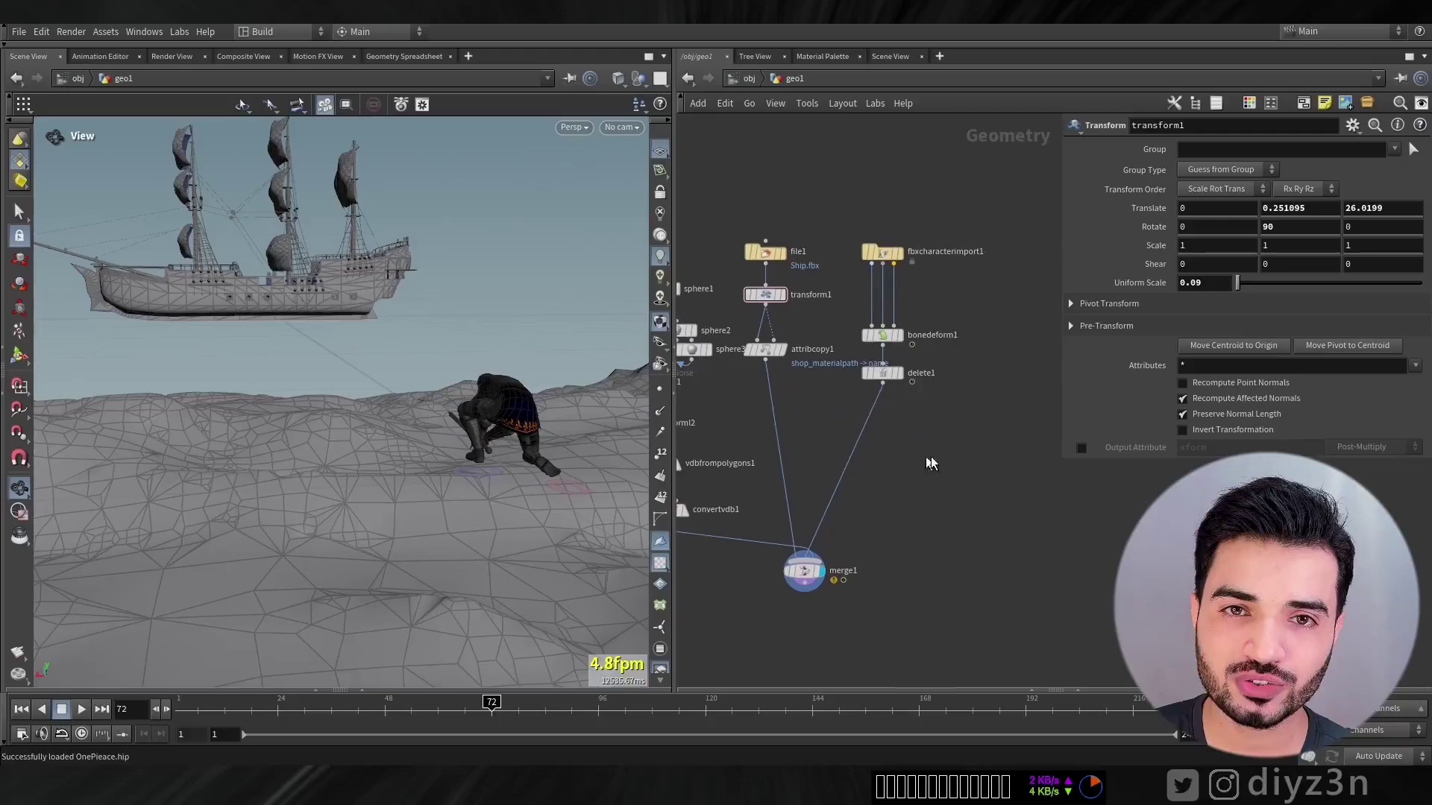
Move the character import node chain aside and add a FLIP Container node beside the ship's nodes.
left_click(883, 250)
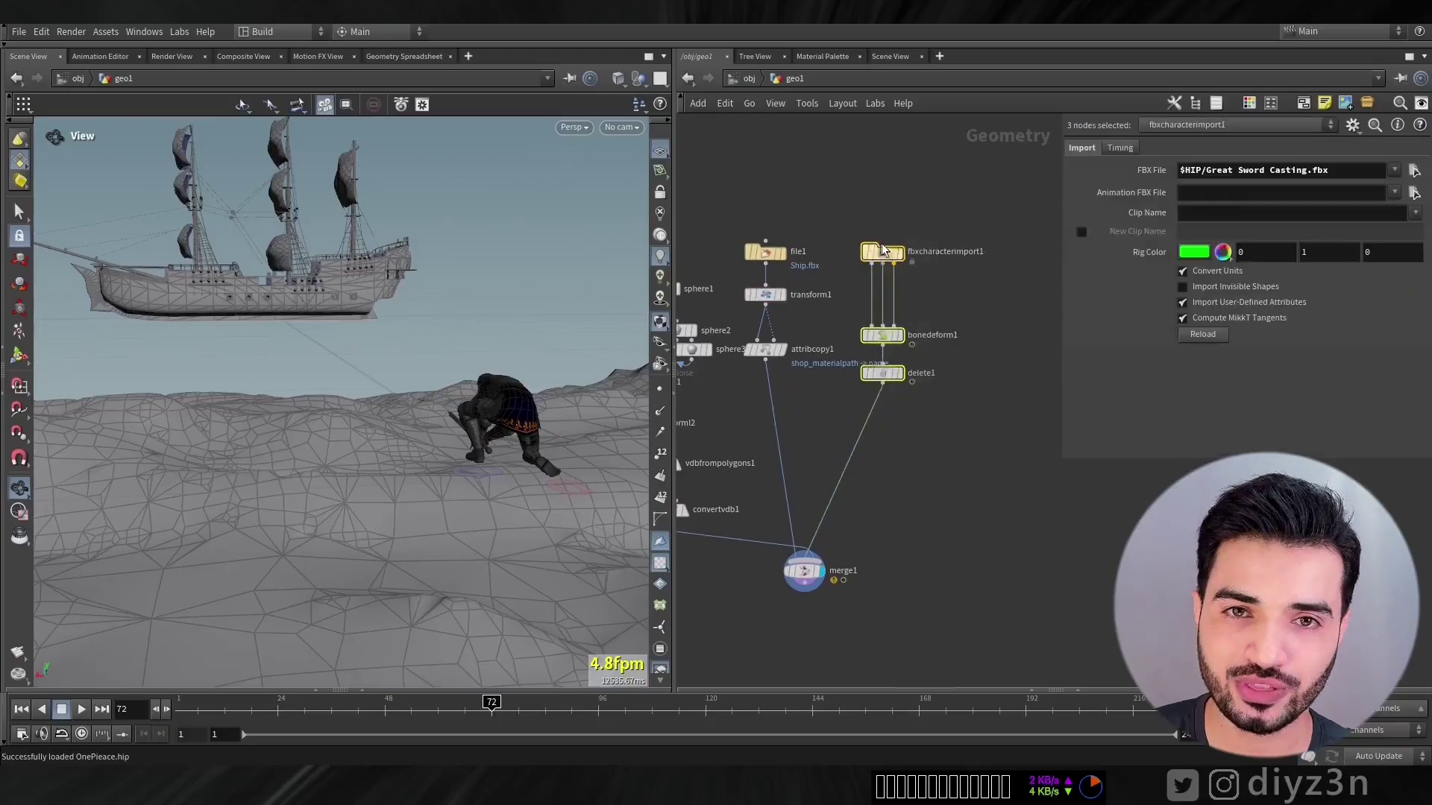
left_click(906, 373)
key("Tab")
type("flip")
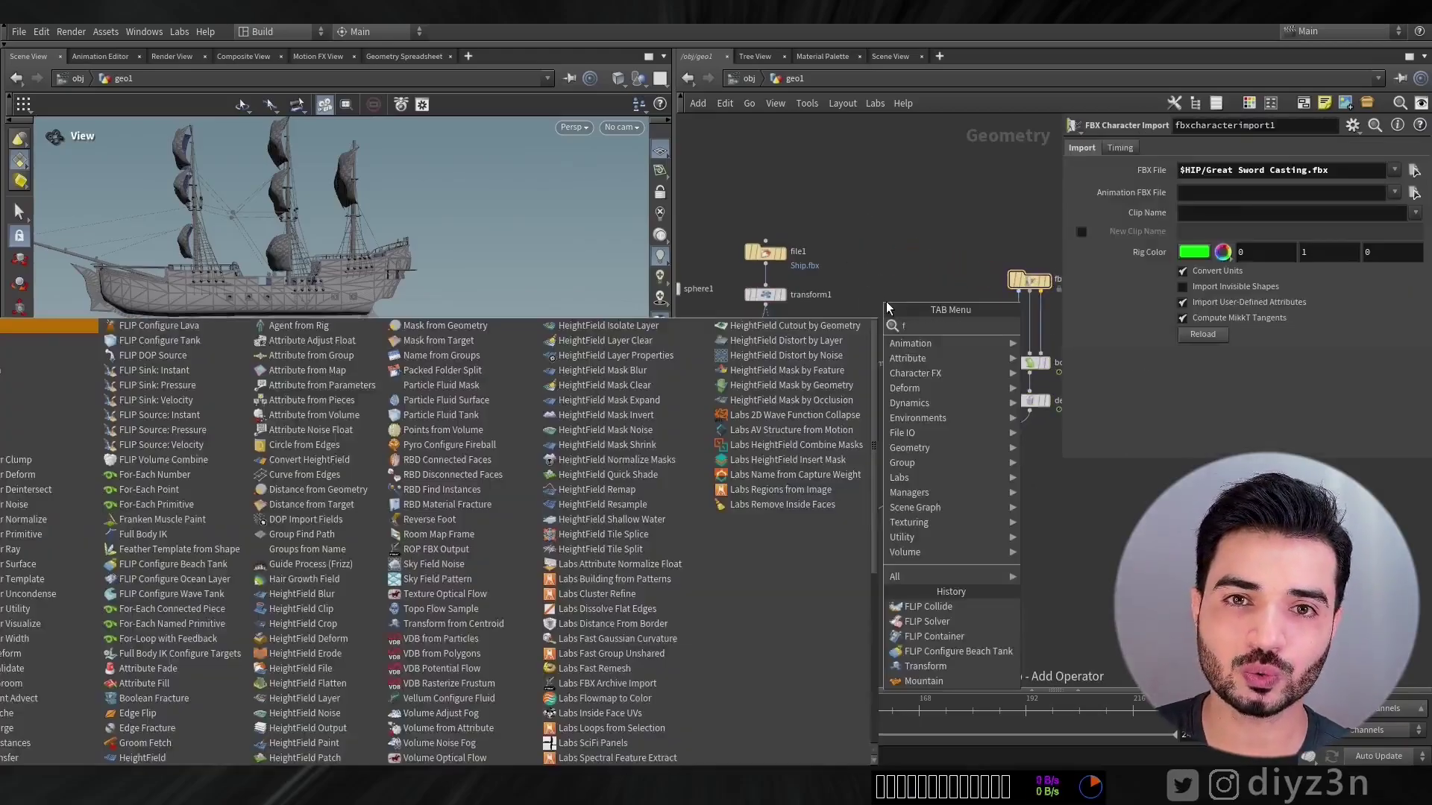
left_click(1062, 355)
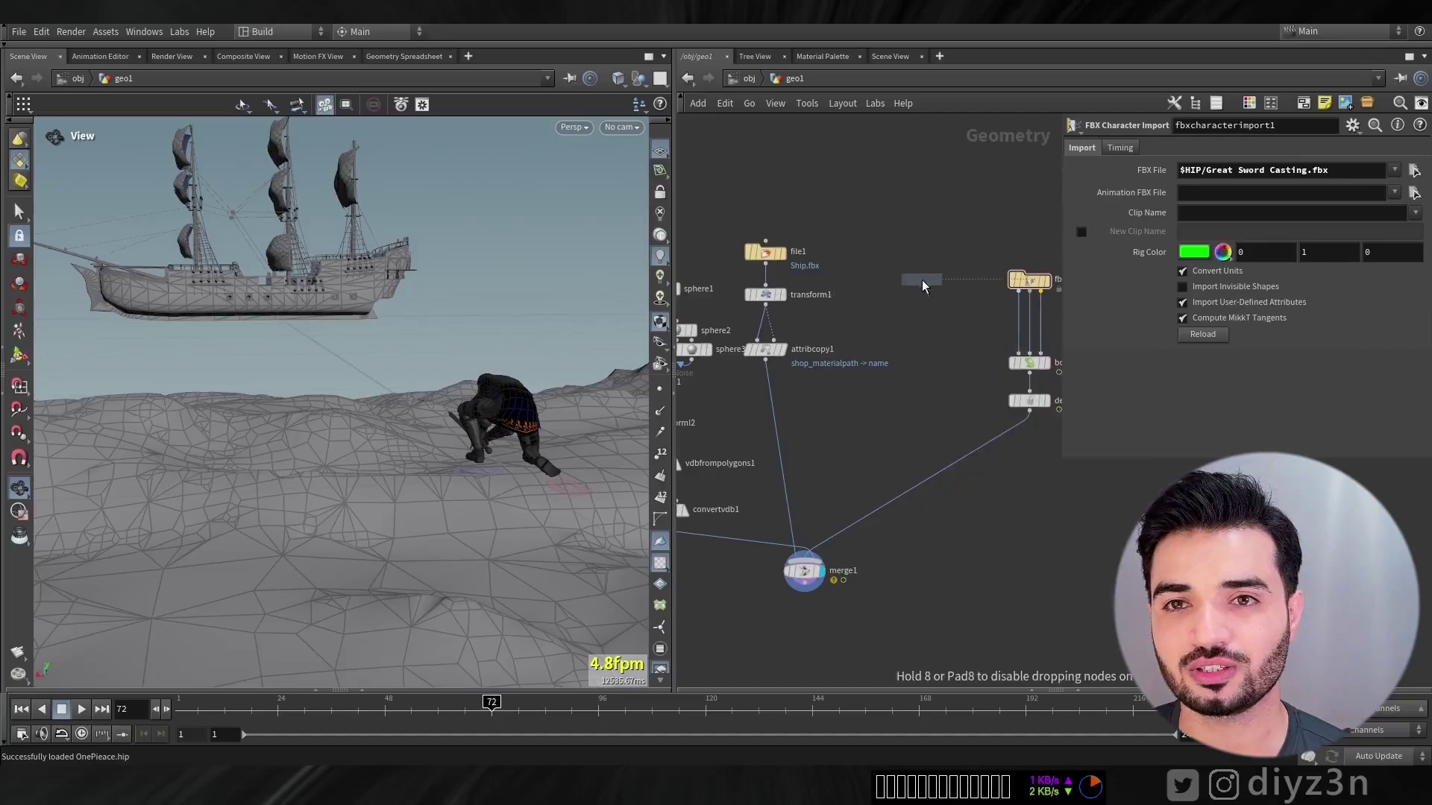
left_click(922, 280)
Resize and move the FLIP container over the sea between island and ship, about 17.9 × 4.5 × 28.5, centred near Y 0.57 and Z 18.3.
left_click(17, 362)
right_click_drag(425, 320, 326, 345, "alt")
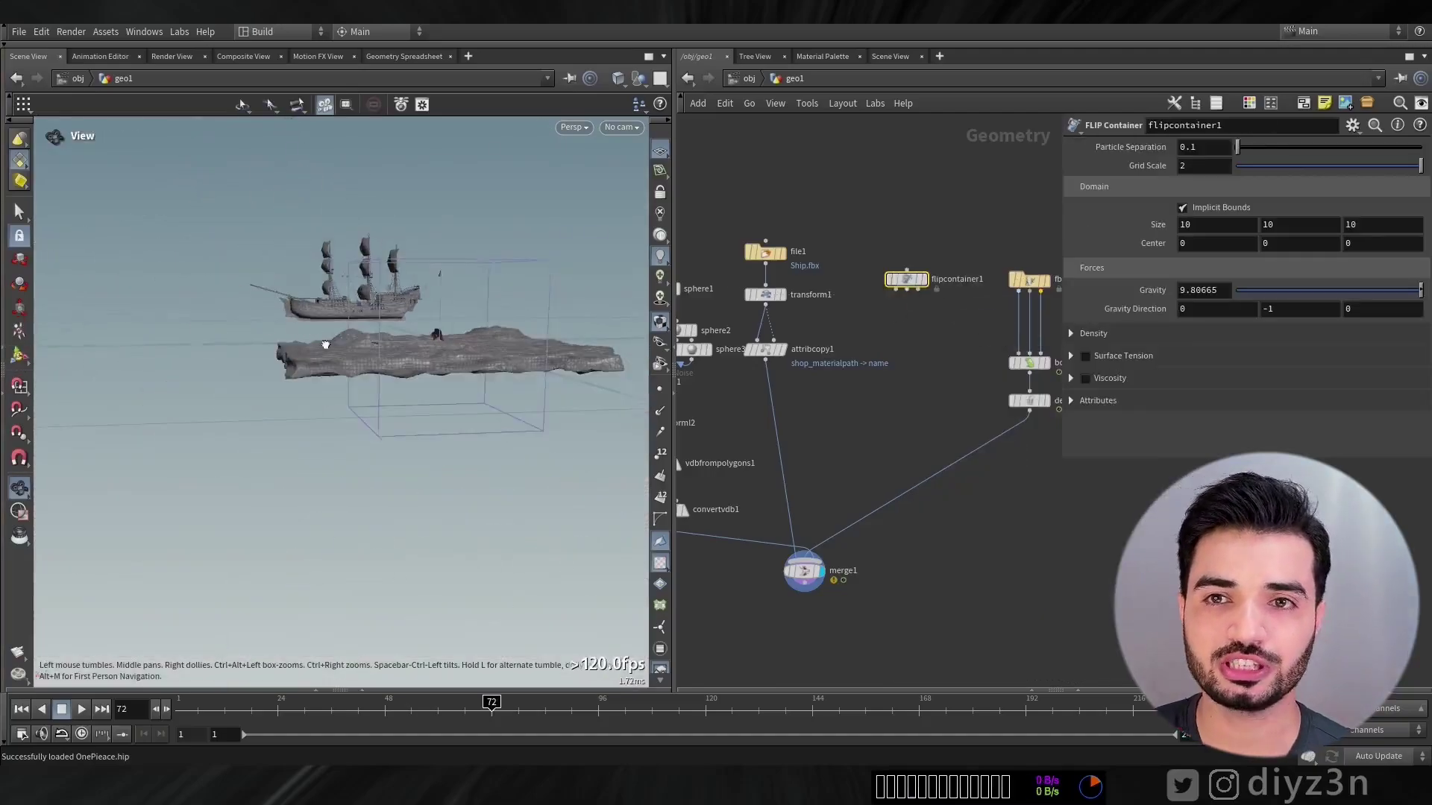
left_click_drag(326, 345, 361, 351, "alt")
middle_click_drag(361, 352, 462, 475, "alt")
left_click_drag(450, 430, 261, 386)
left_click_drag(261, 387, 342, 472, "alt")
left_click_drag(352, 349, 470, 353)
left_click_drag(254, 347, 229, 419)
left_click_drag(333, 454, 446, 379, "alt")
left_click_drag(406, 440, 328, 485, "alt")
Add a FLIP Solver below flipcontainer1, wired to its outputs and into merge1.
key("Tab")
type("flip")
key("Return")
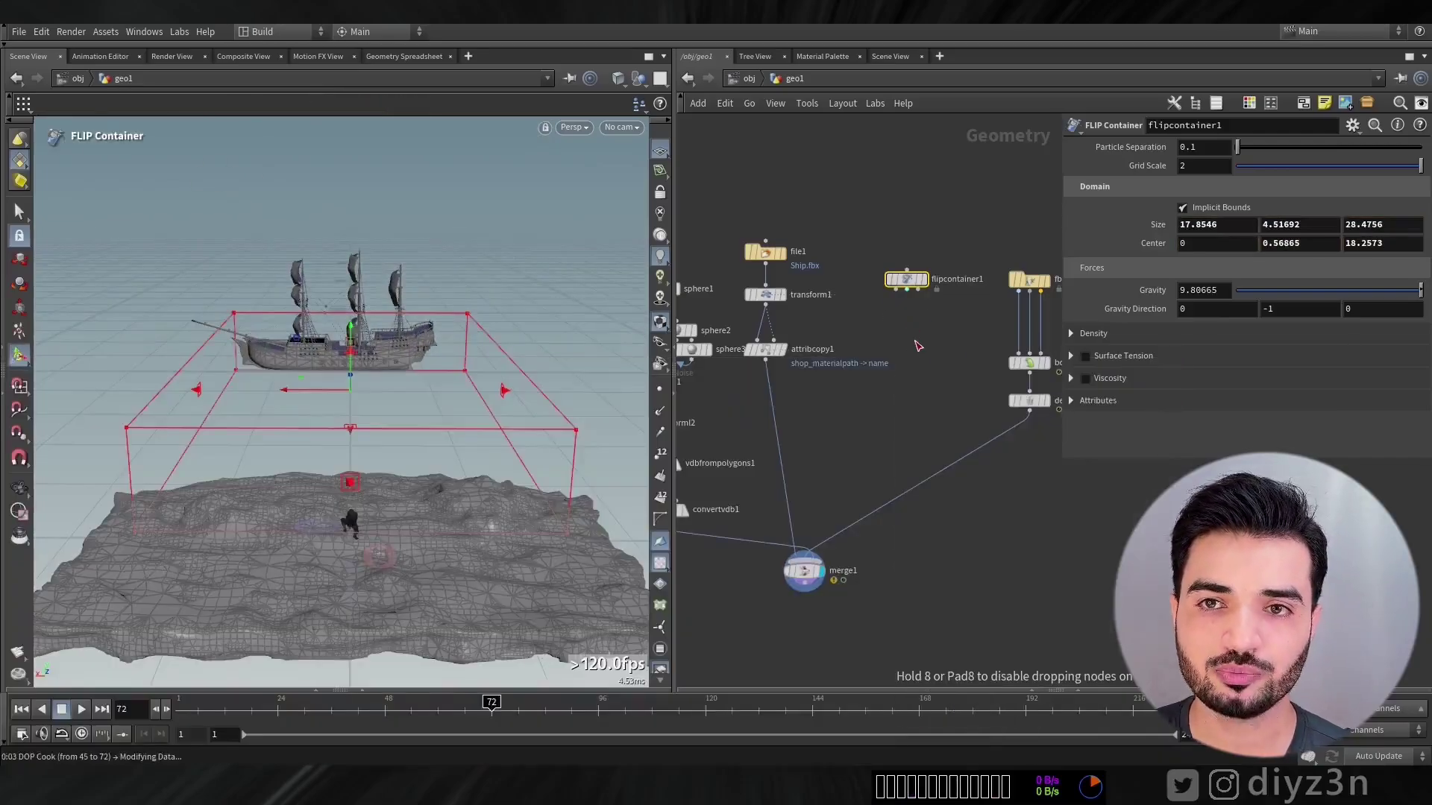
left_click(911, 329)
left_click(804, 561)
left_click(907, 330)
left_click_drag(909, 322, 918, 345)
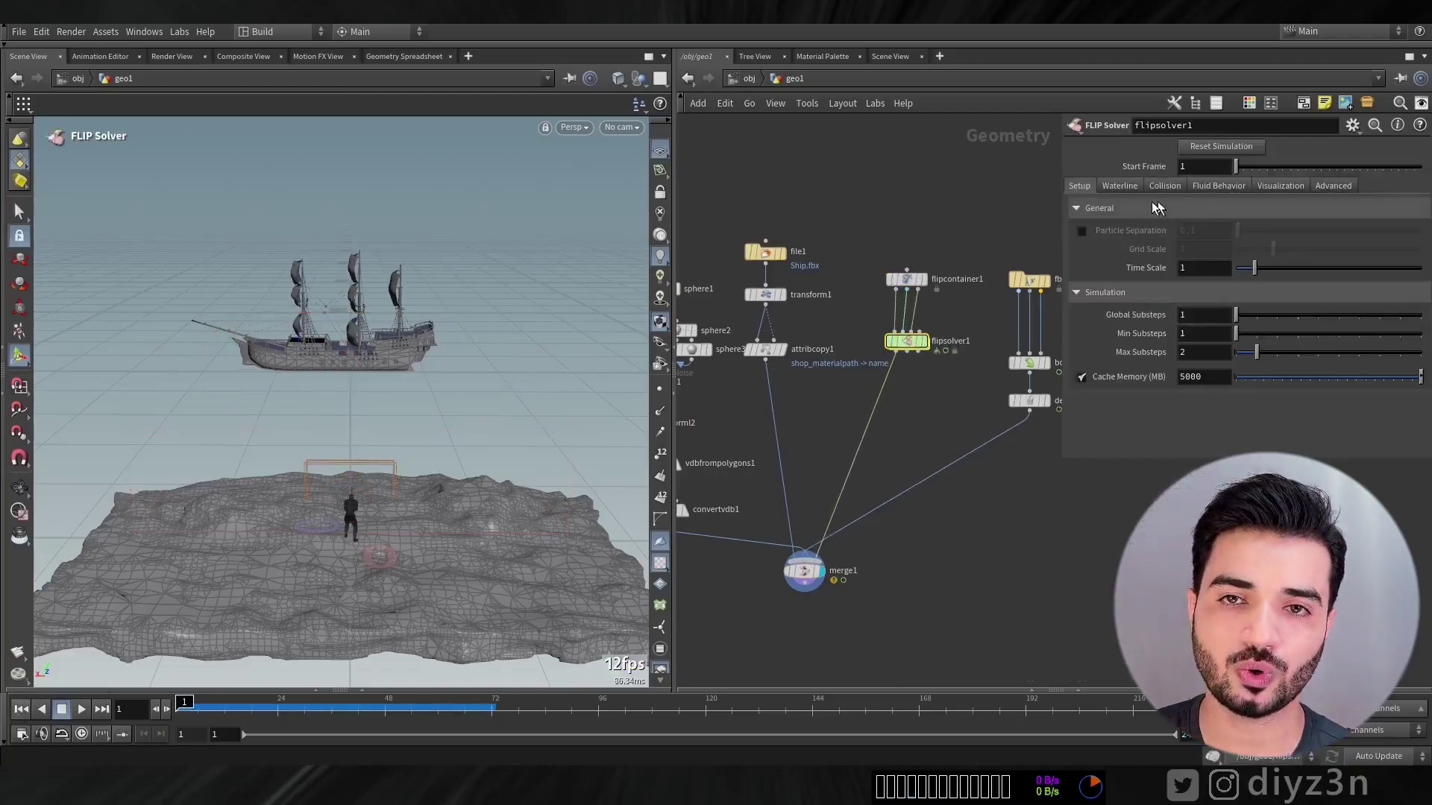
Enable the waterline on flipsolver1 and leave more room between it and flipcontainer1 in the network.
left_click(1120, 186)
left_click(1090, 209)
right_click_drag(349, 351, 448, 410, "alt")
left_click_drag(291, 407, 329, 395, "alt")
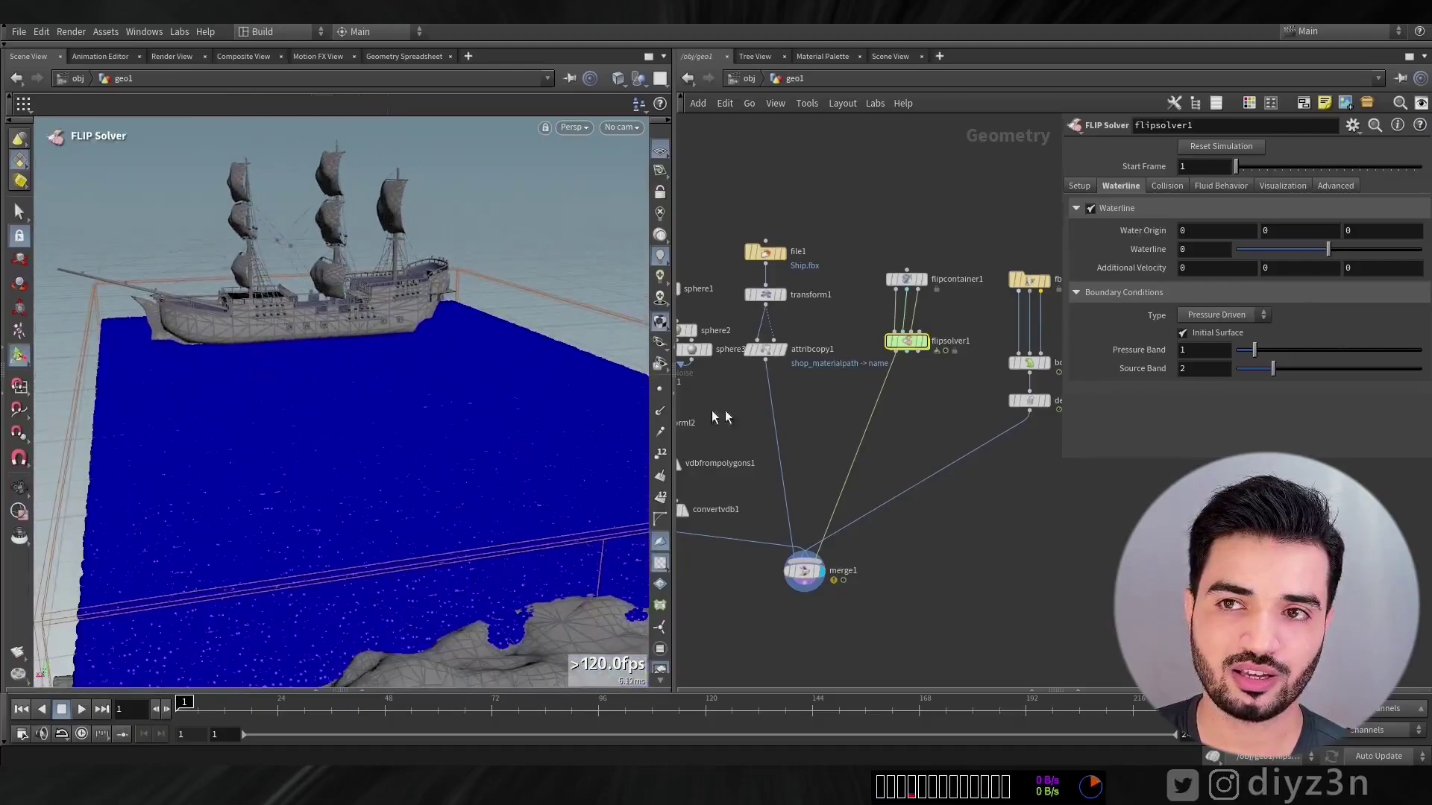
left_click_drag(914, 350, 919, 398)
scroll(938, 340, "up", 3)
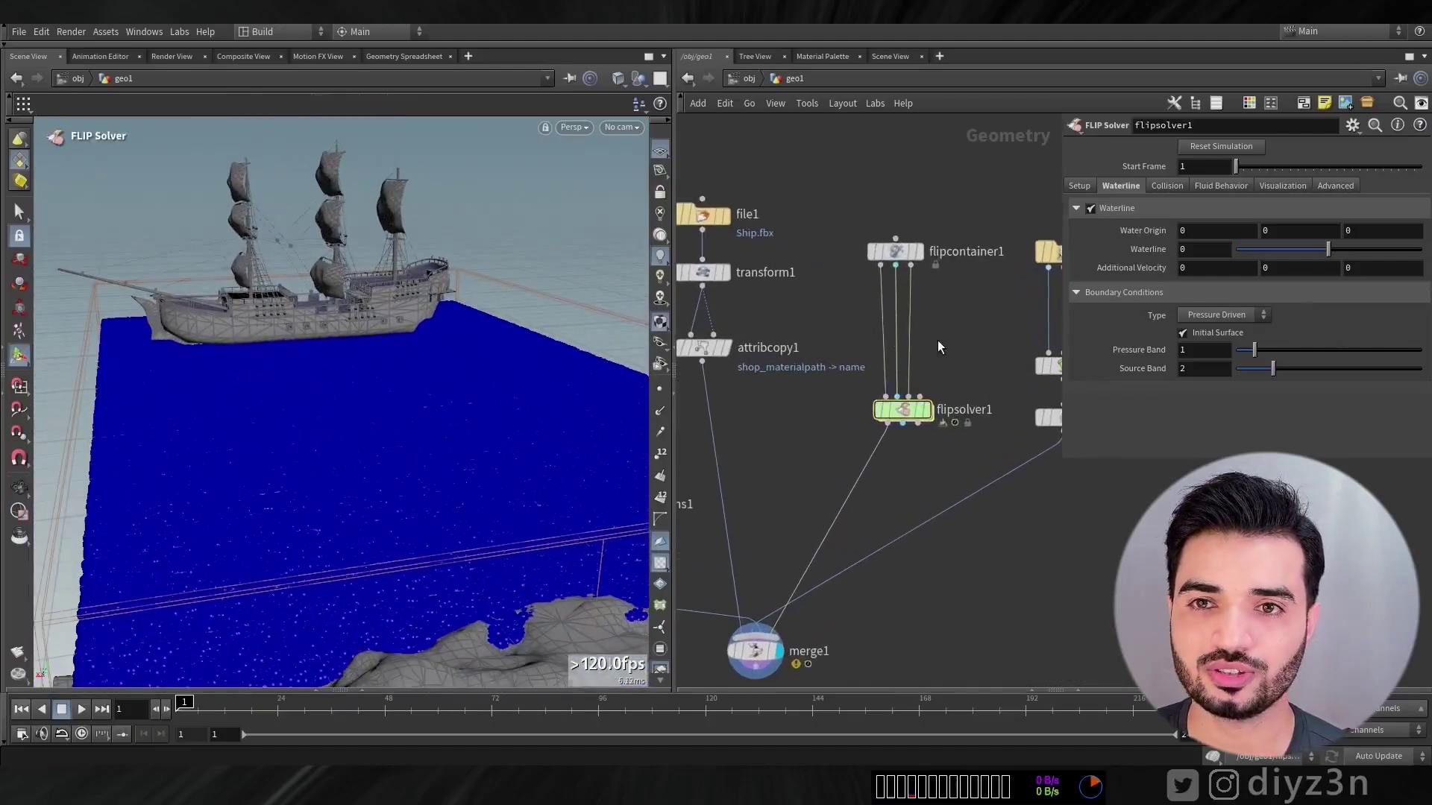
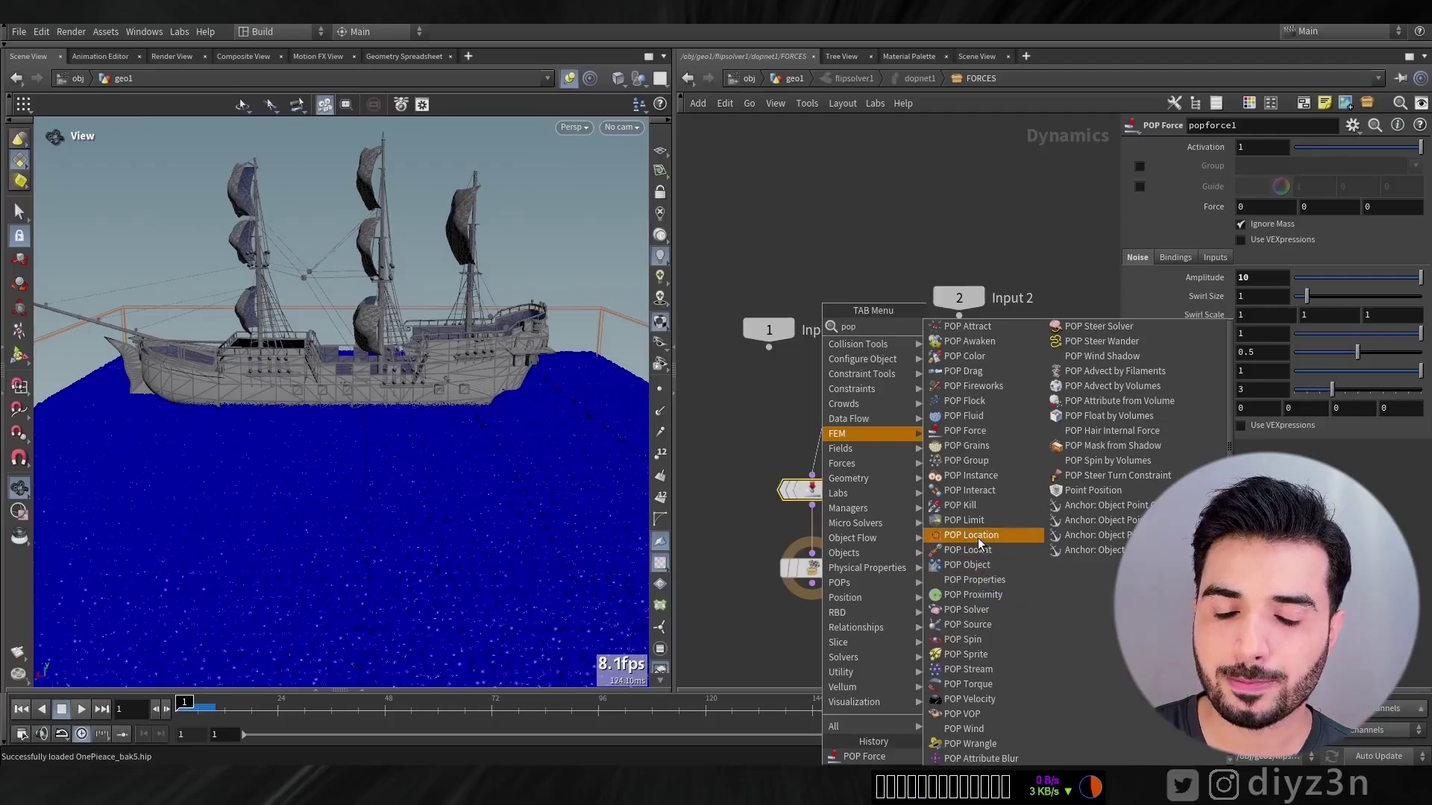
Add a POP Group node above popforce1 and name its group GG.
key("Escape")
key("Tab")
type("gr")
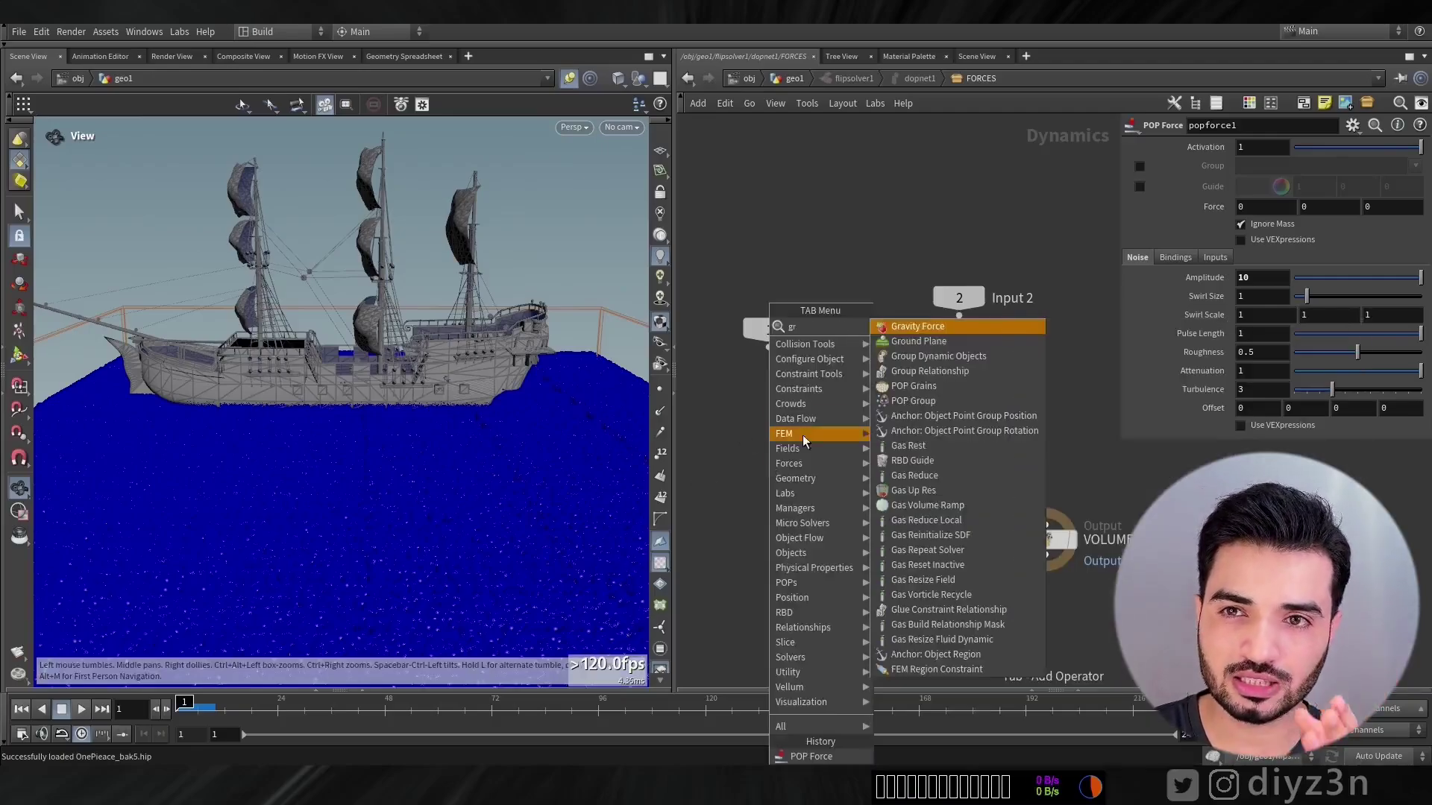
left_click(913, 400)
left_click(1079, 208)
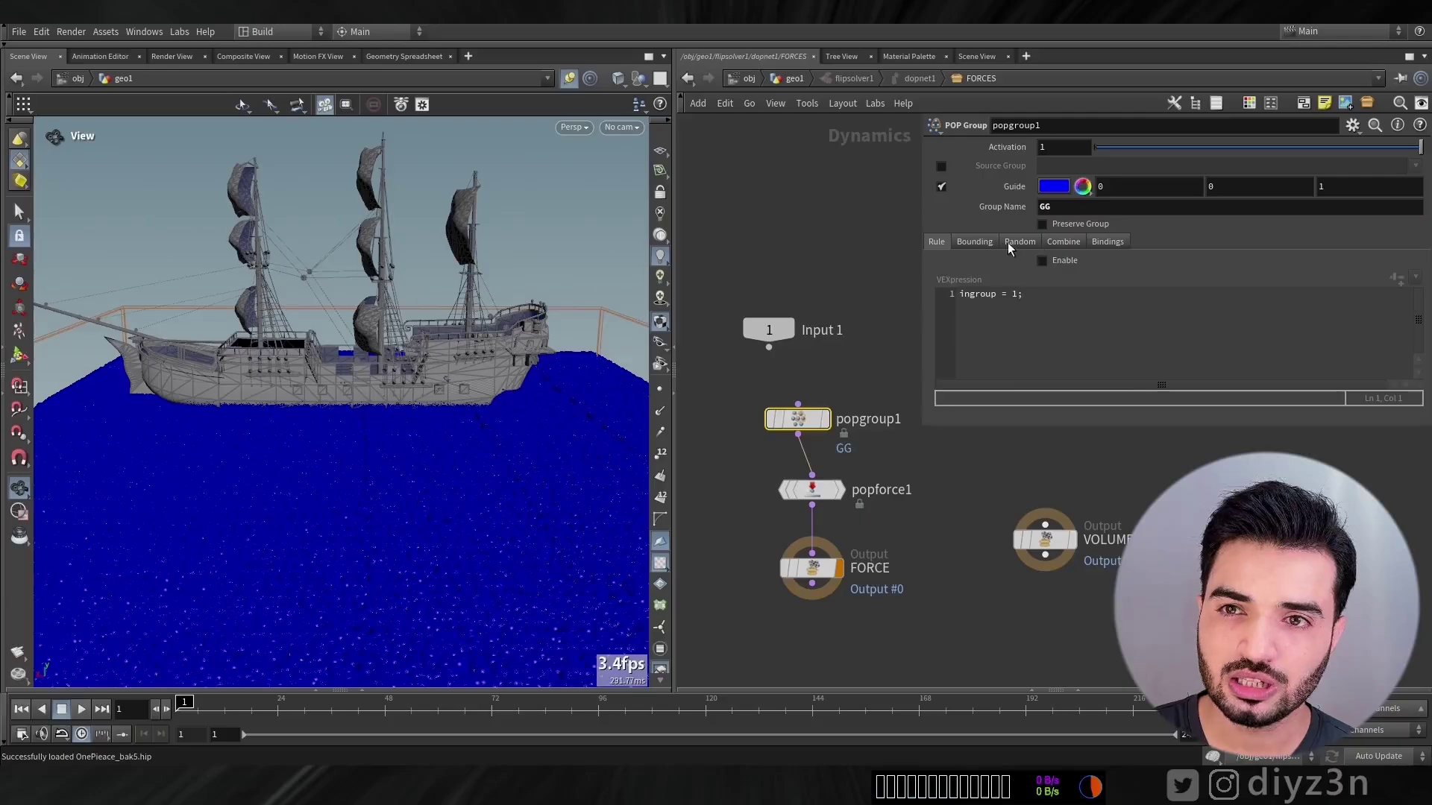
Enable the bounding box on popgroup1 and stretch it over the water to about 22.6 in Z, centred near Z 19.4.
left_click(983, 239)
left_click(1043, 260)
scroll(345, 435, "down", 5)
left_click_drag(345, 435, 147, 450)
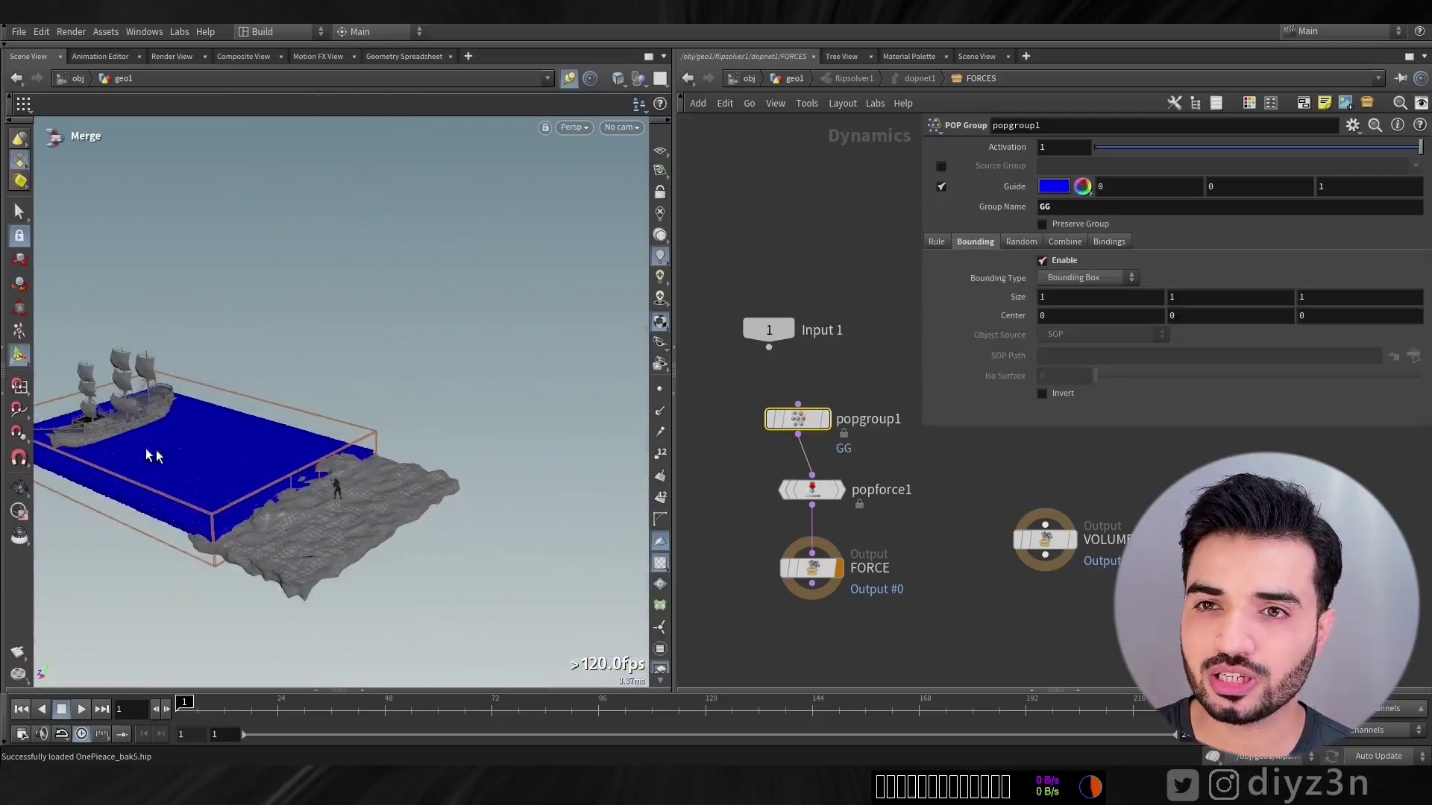
scroll(789, 419, "up", 1)
left_click_drag(798, 419, 816, 416)
left_click(569, 78)
left_click_drag(318, 498, 116, 440)
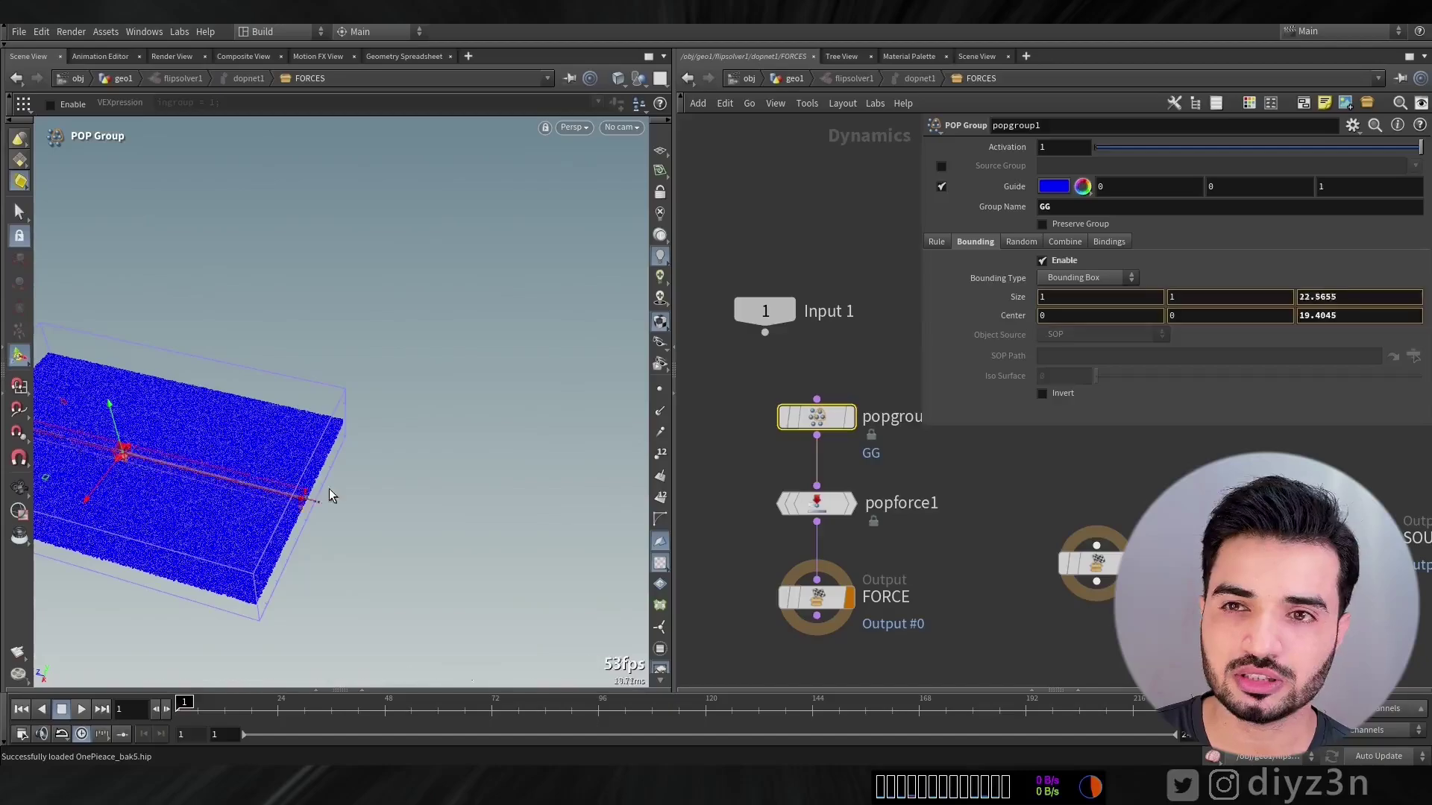
left_click_drag(333, 496, 257, 461)
left_click(818, 499)
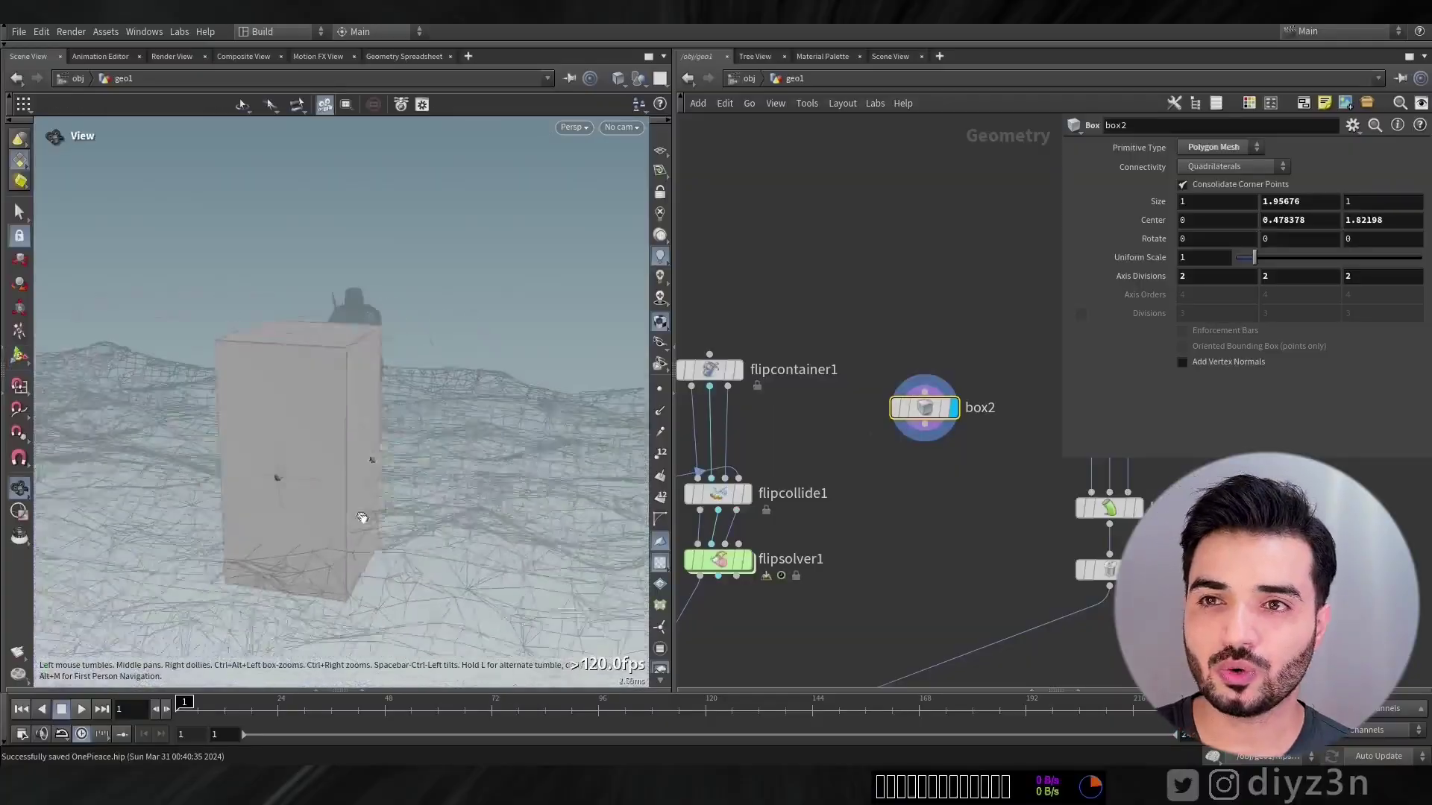
Taper box2 into a wedge by scaling its front edges to about 0.09 in X, and add a Transform node after edit1.
left_click(343, 381)
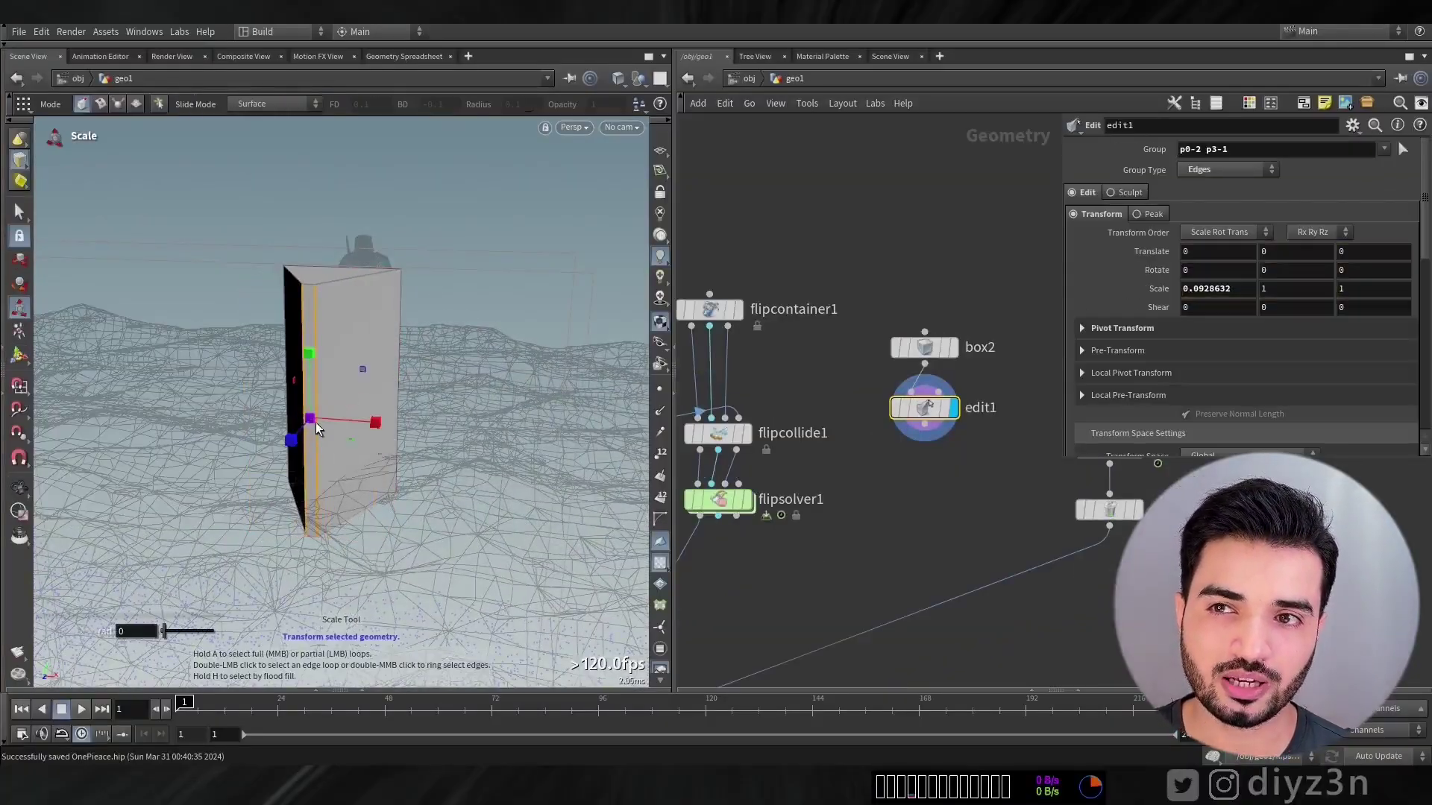
left_click_drag(315, 422, 216, 417, "alt")
middle_click_drag(929, 478, 892, 339)
left_click(889, 287)
key("Tab")
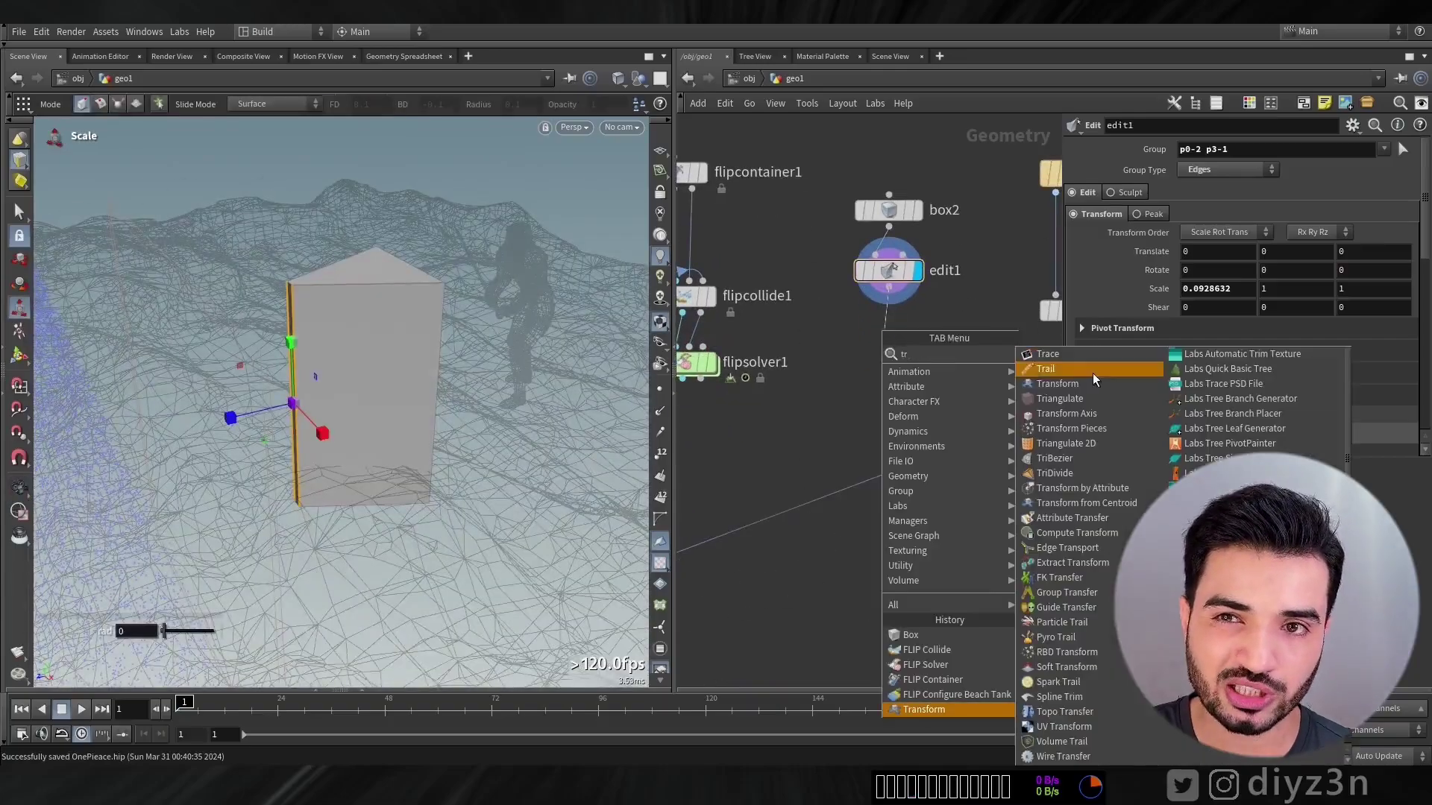
left_click(924, 710)
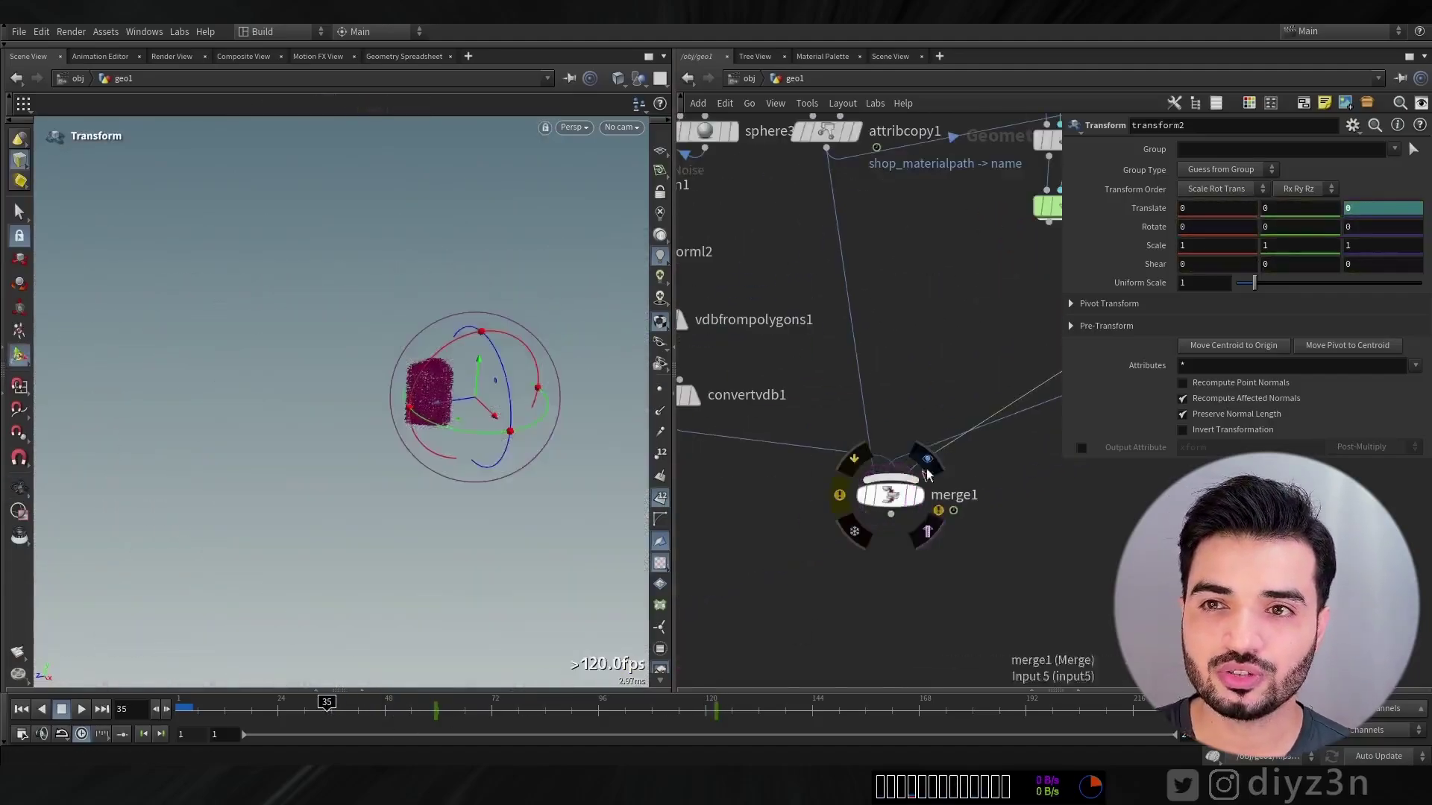
Insert flipcollide2 before flipsolver1 with flipcollide1 bypassed, feed it the transformed wedge, and run a test simulation.
left_click(927, 460)
left_click(872, 500)
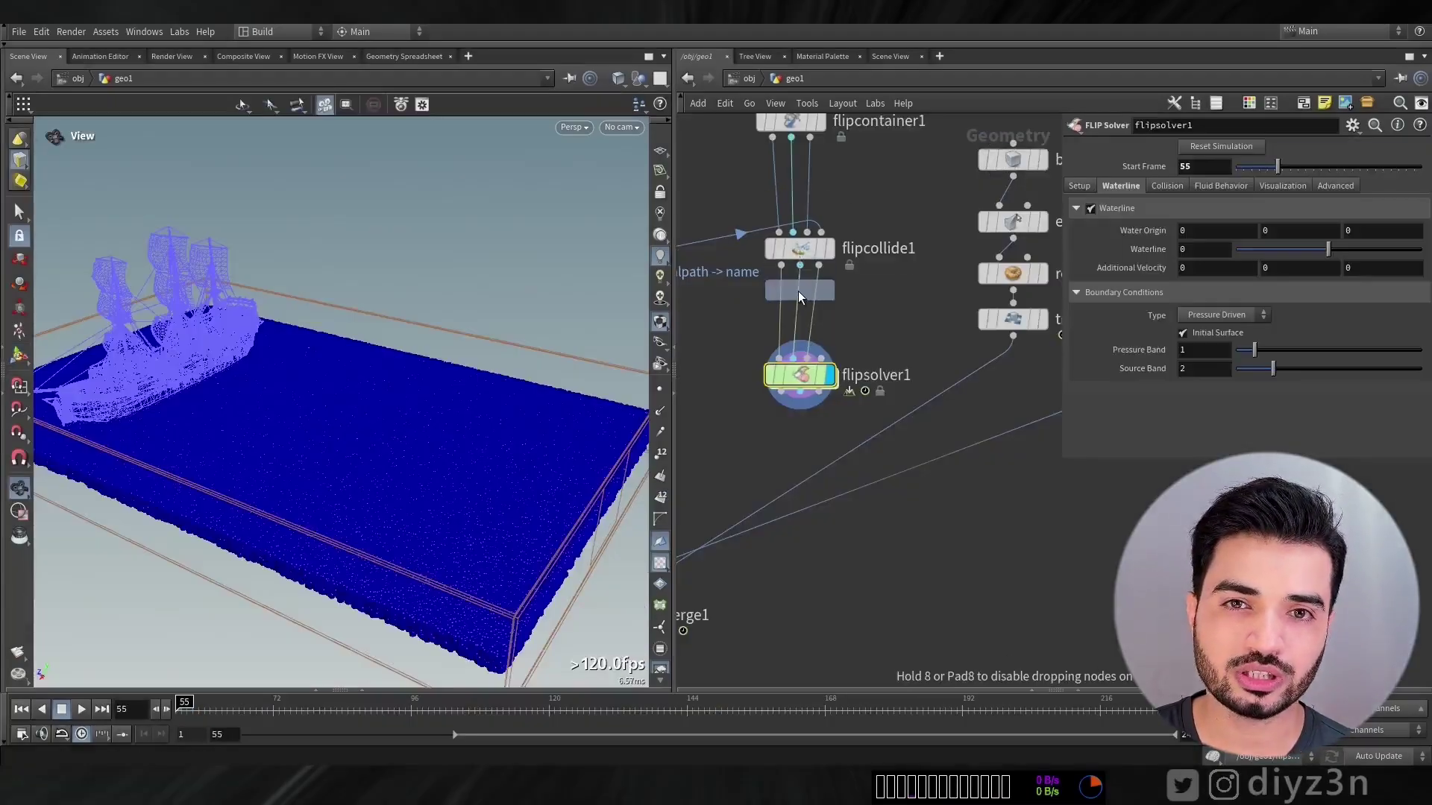
left_click(798, 297)
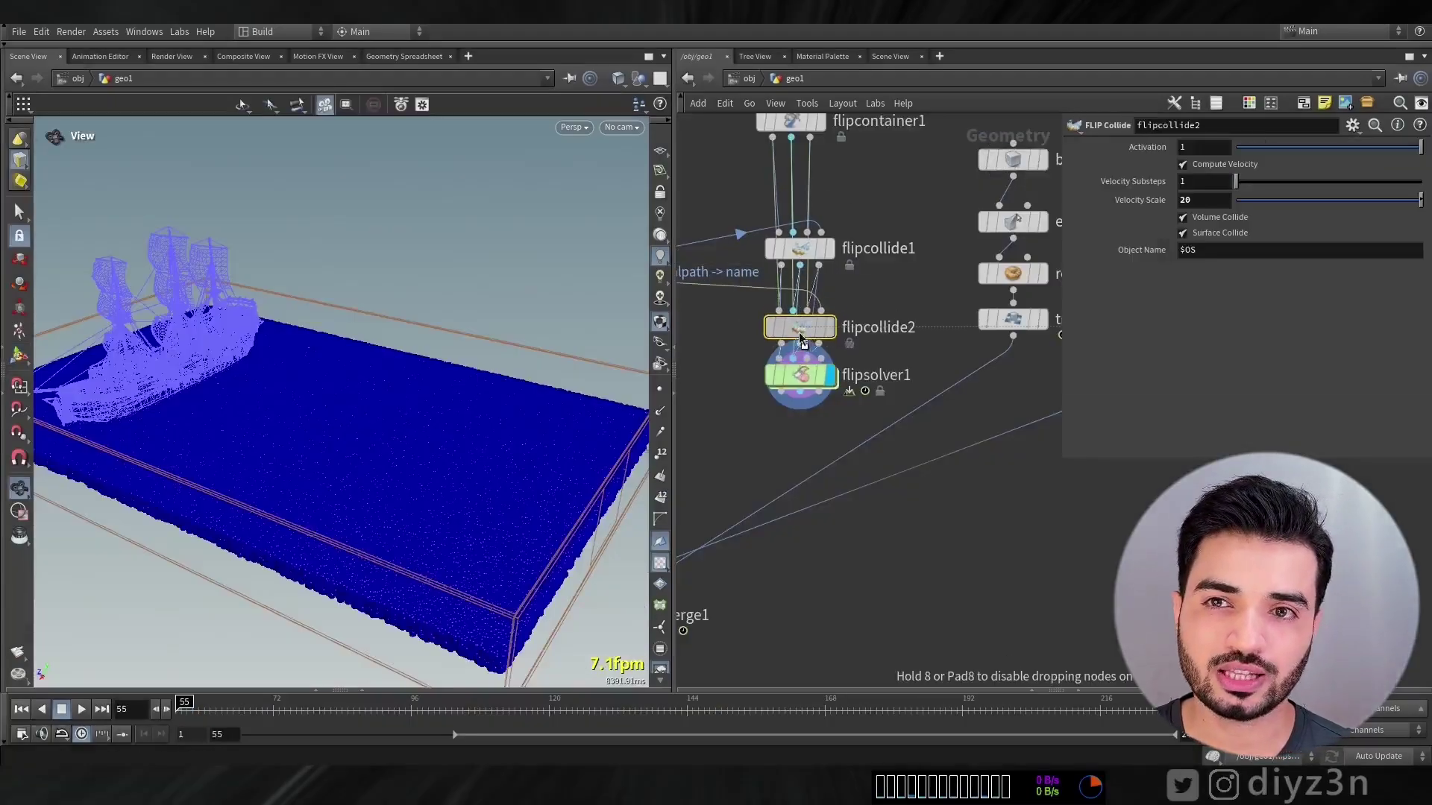
left_click(758, 206)
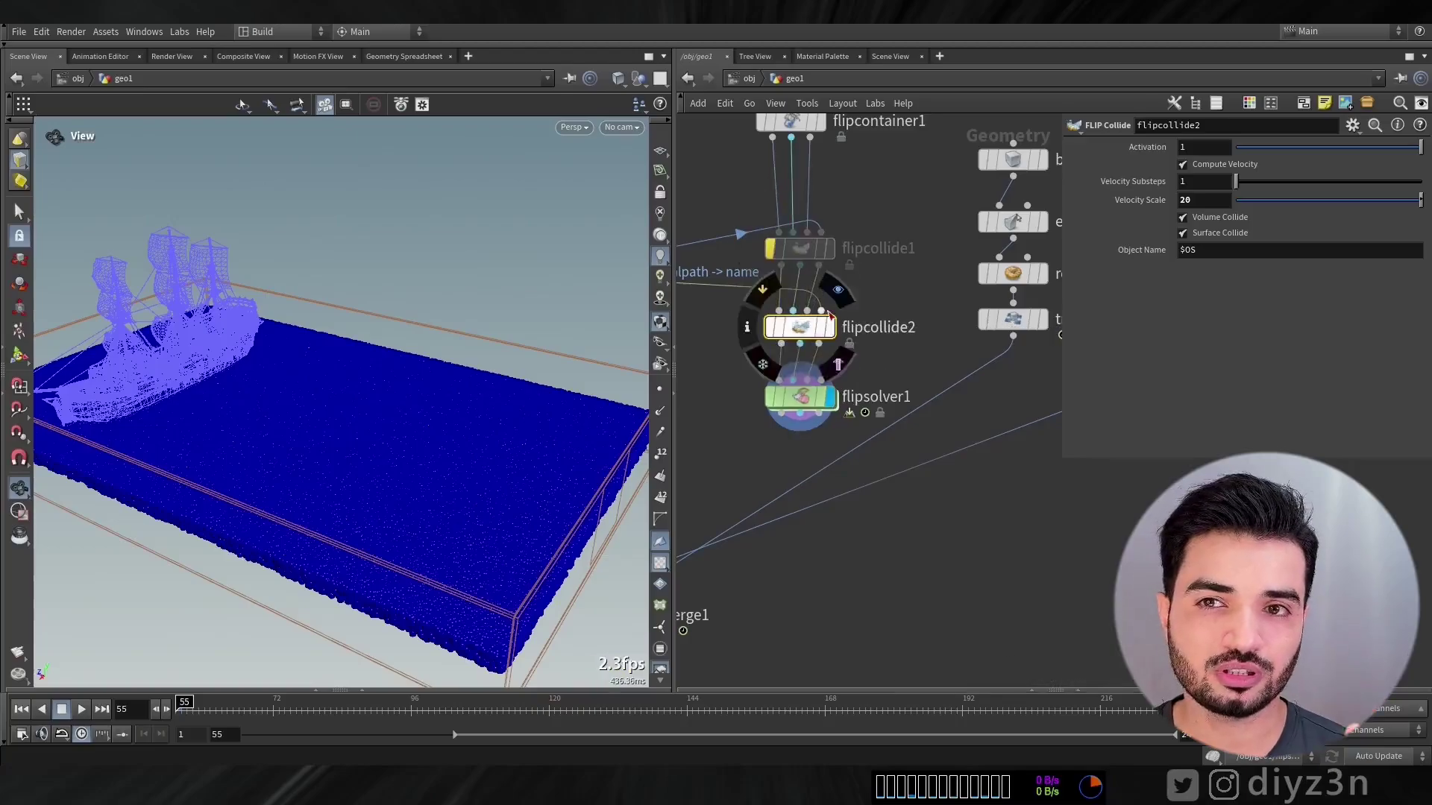
left_click(1013, 336)
middle_click_drag(531, 425, 410, 393)
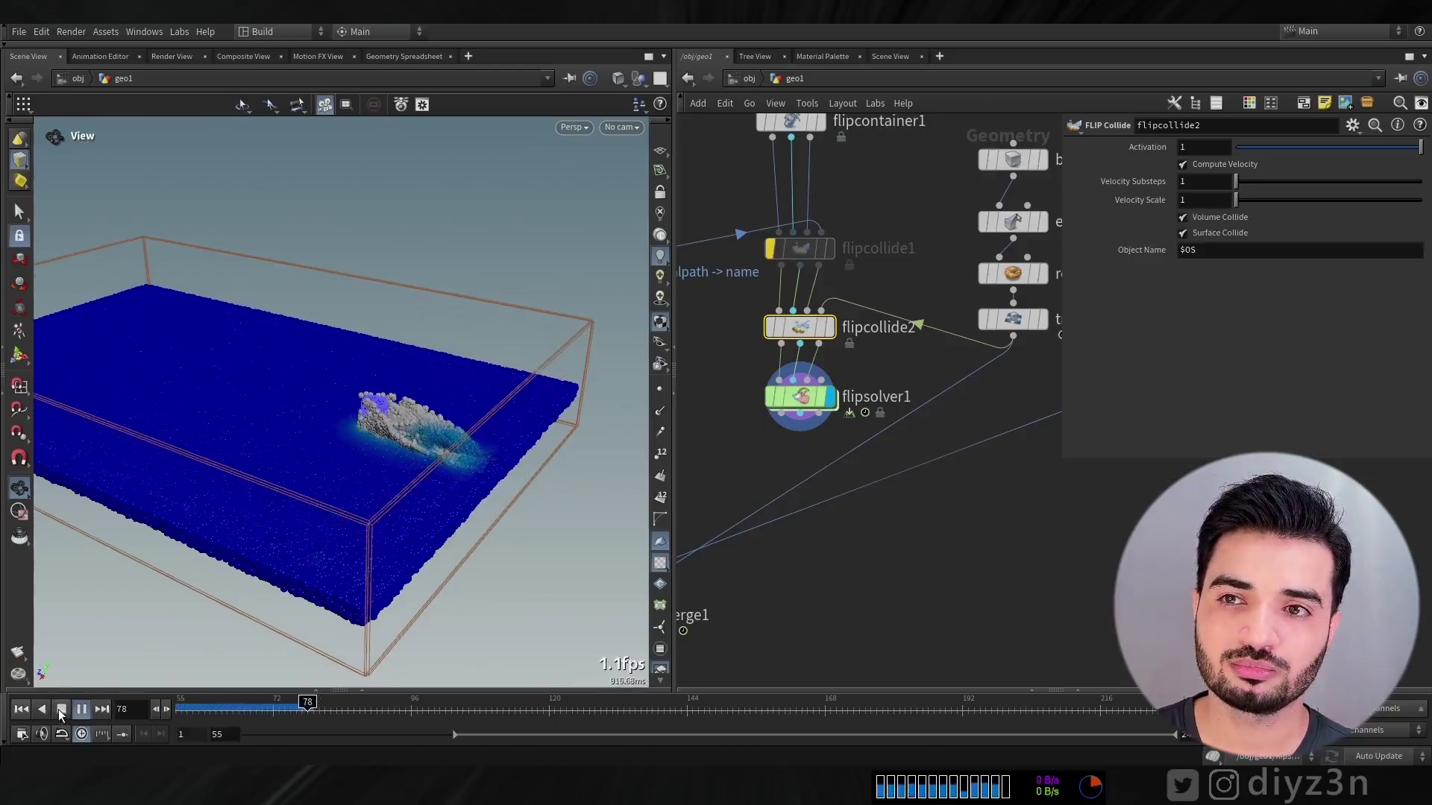
left_click(61, 714)
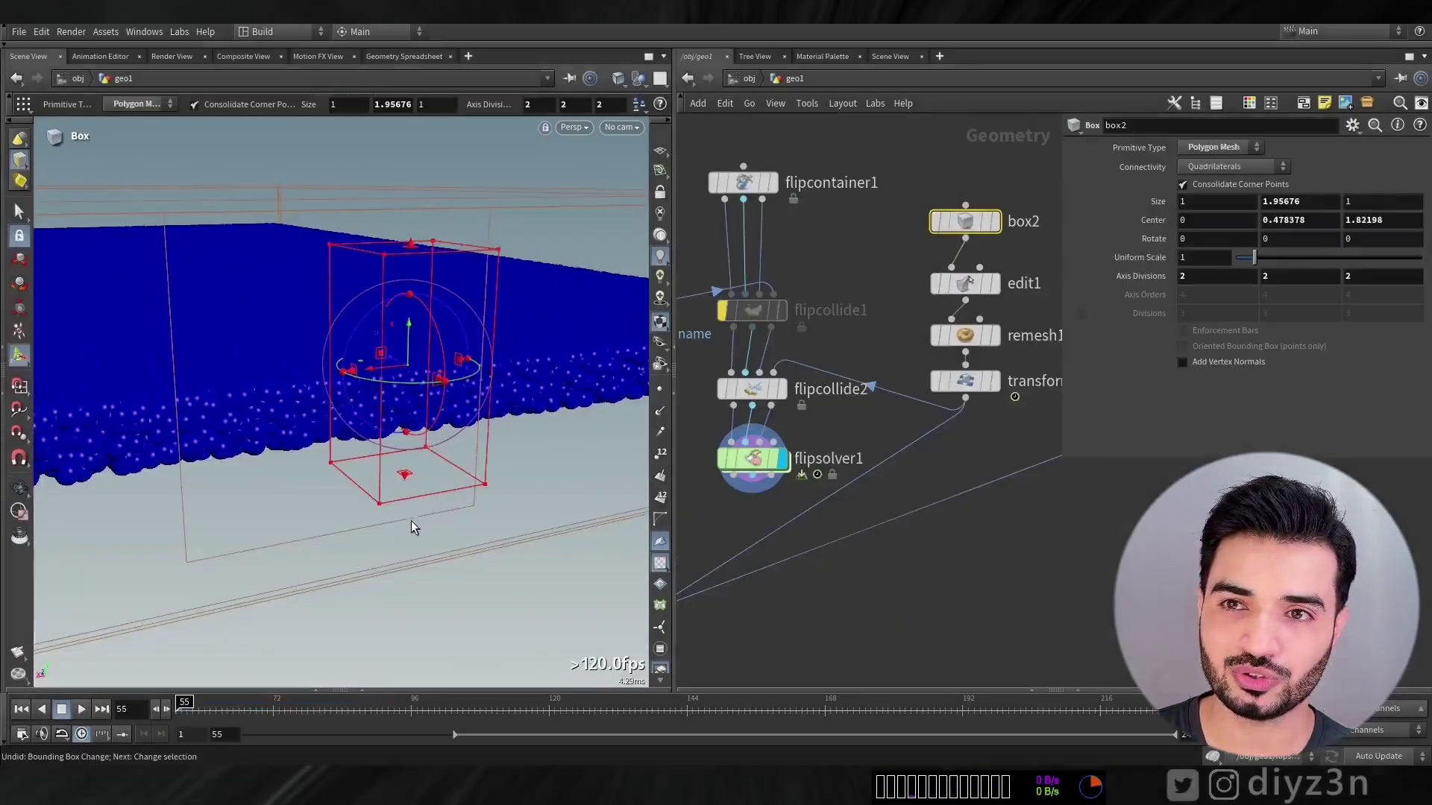
Inspect the wedge collider against the water edge and play the simulation to check its splash.
left_click_drag(414, 528, 514, 278, "alt")
left_click_drag(432, 323, 425, 323, "alt")
right_click_drag(425, 323, 269, 329, "alt")
left_click_drag(269, 329, 316, 373, "alt")
key("Escape")
left_click(82, 709)
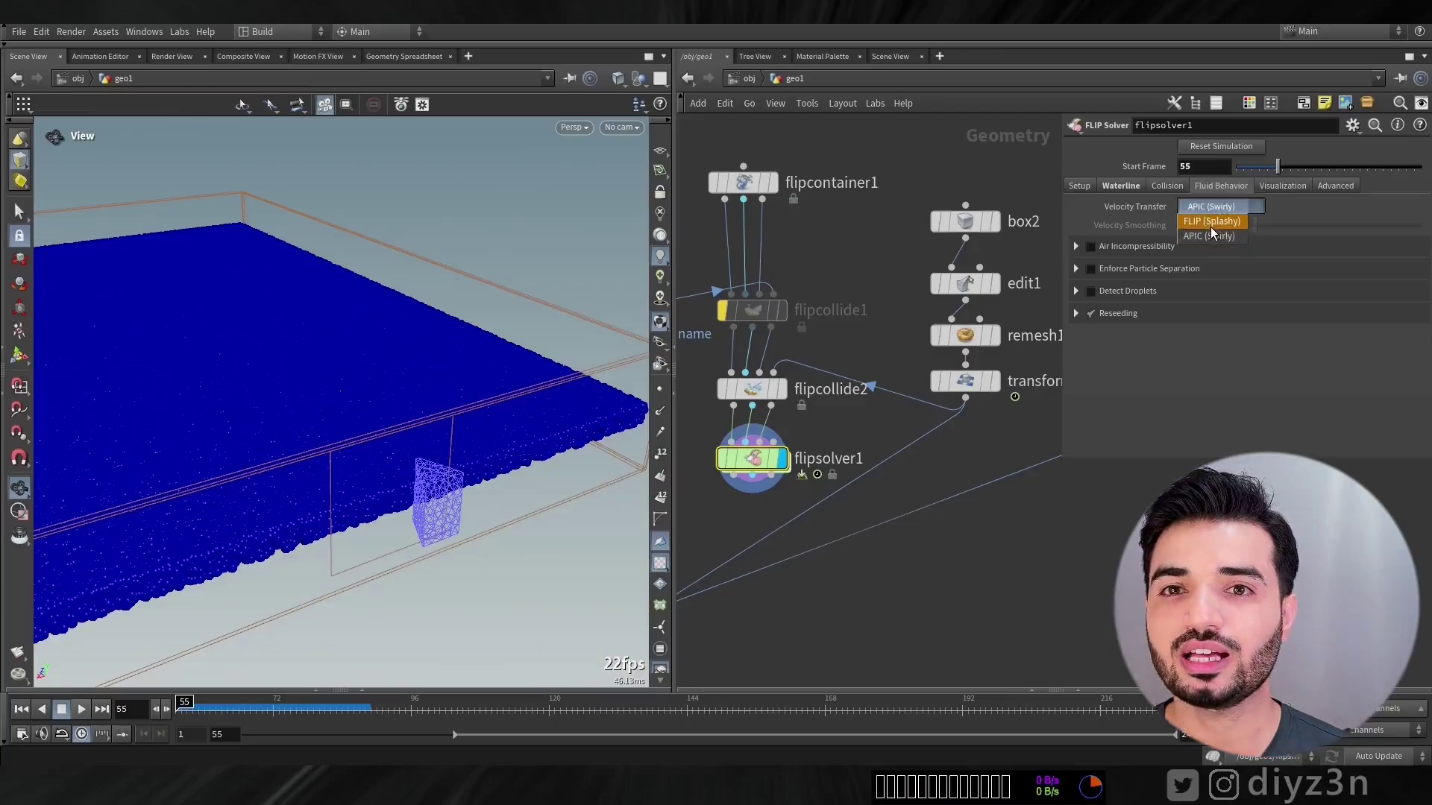
Set flipsolver1's velocity transfer to FLIP (Splashy) and flipcollide2's velocity scale to 3, testing the splash from frame 55.
left_click(1211, 224)
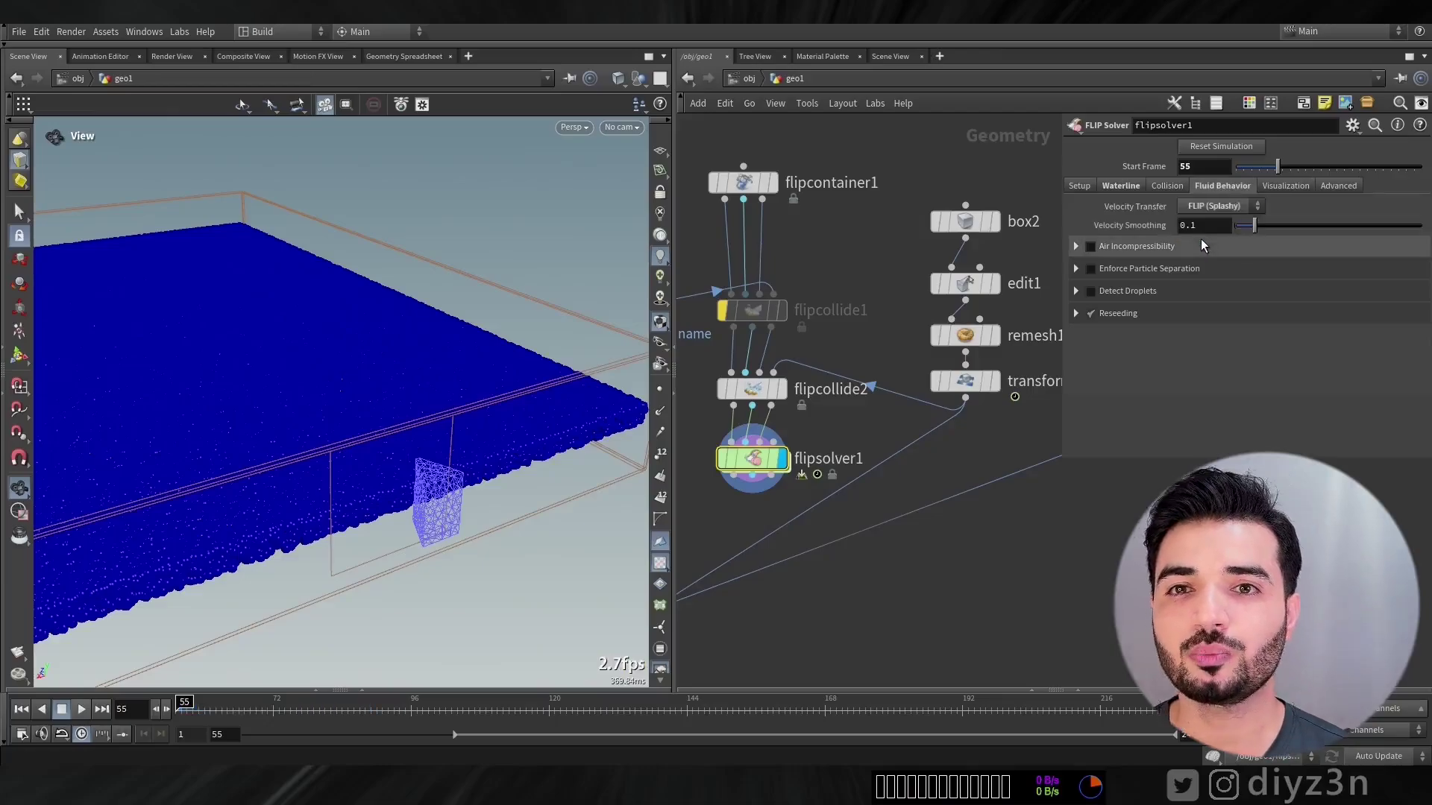
left_click(750, 390)
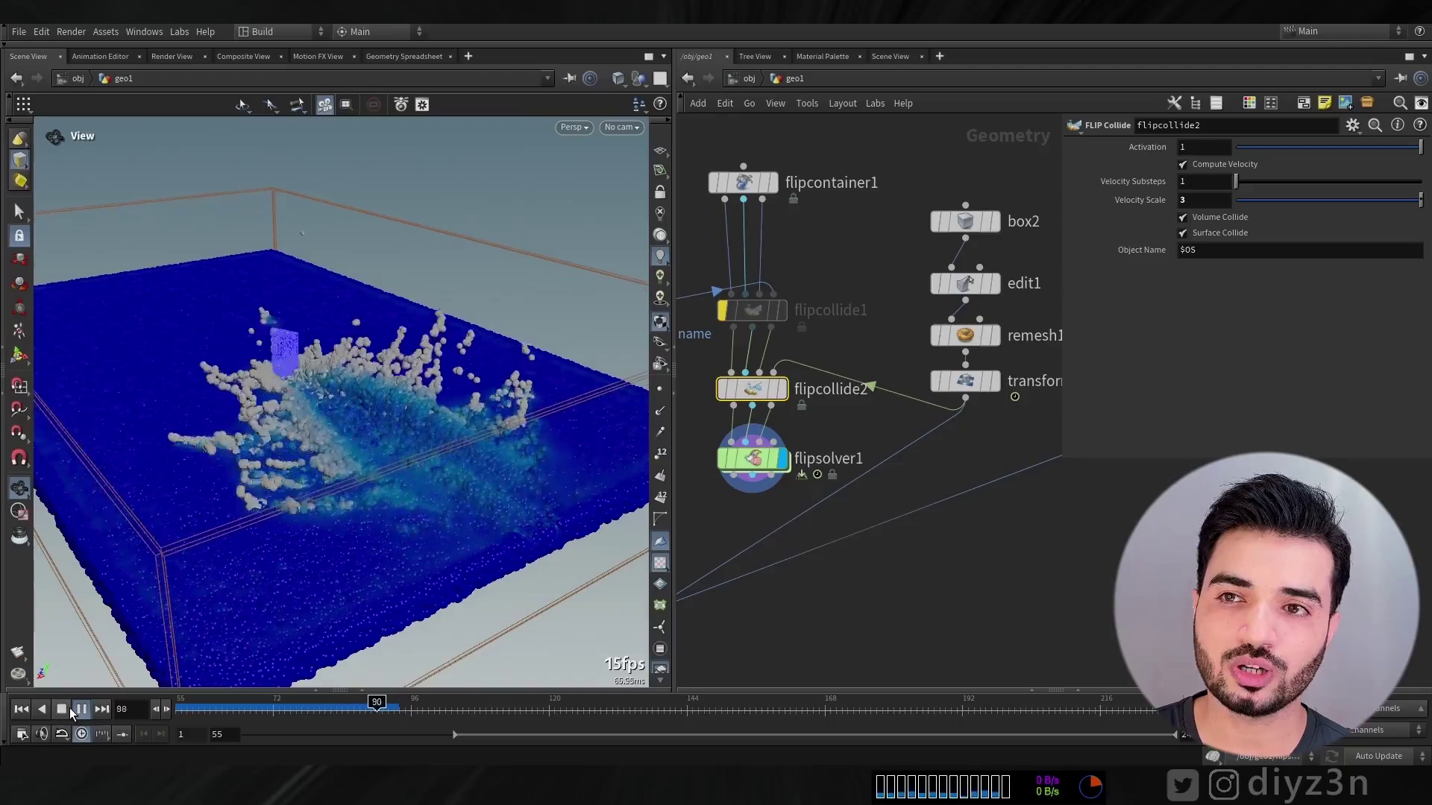
left_click(66, 709)
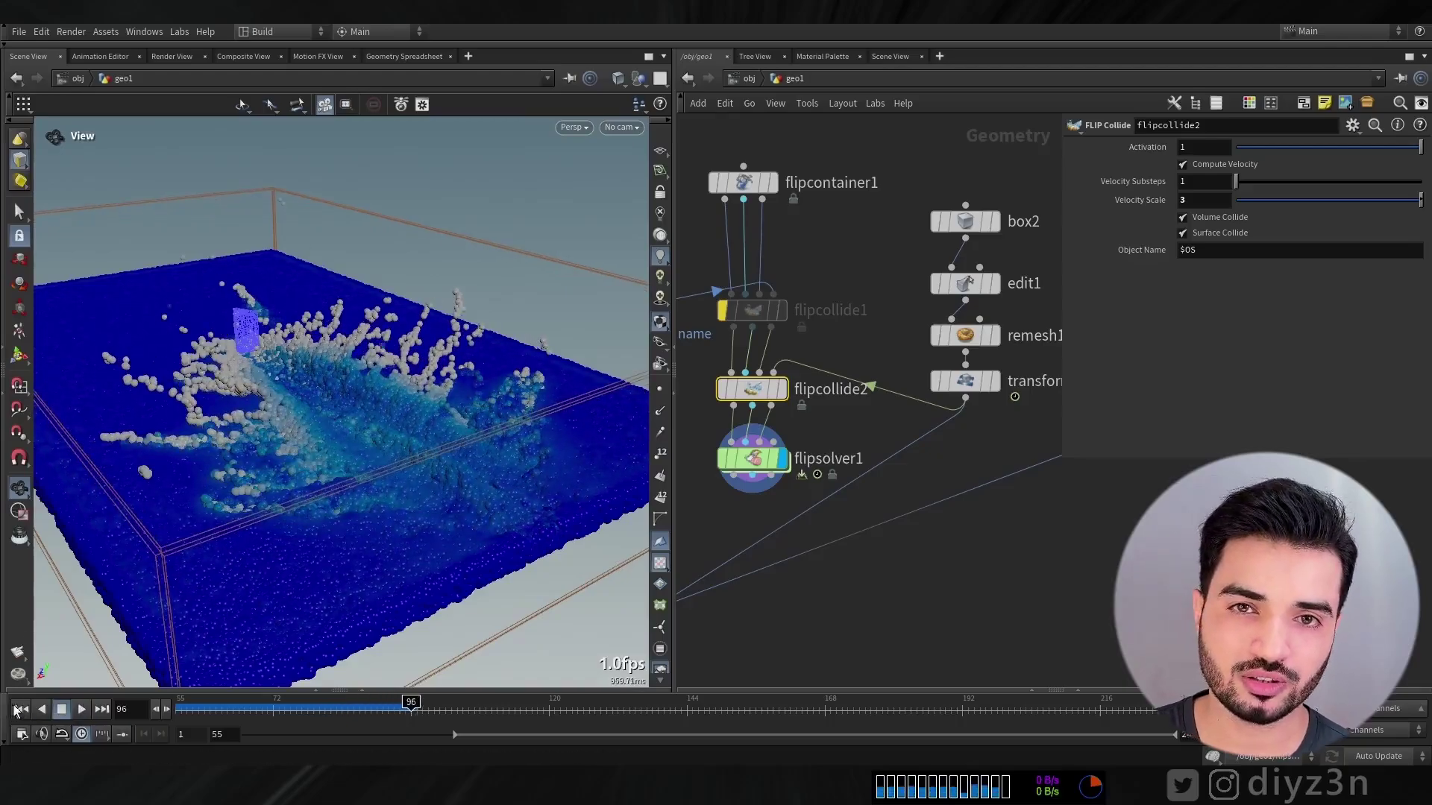
left_click(16, 710)
Set flipsolver1's velocity smoothing to 1 and test the simulation from frame 55.
left_click(768, 462)
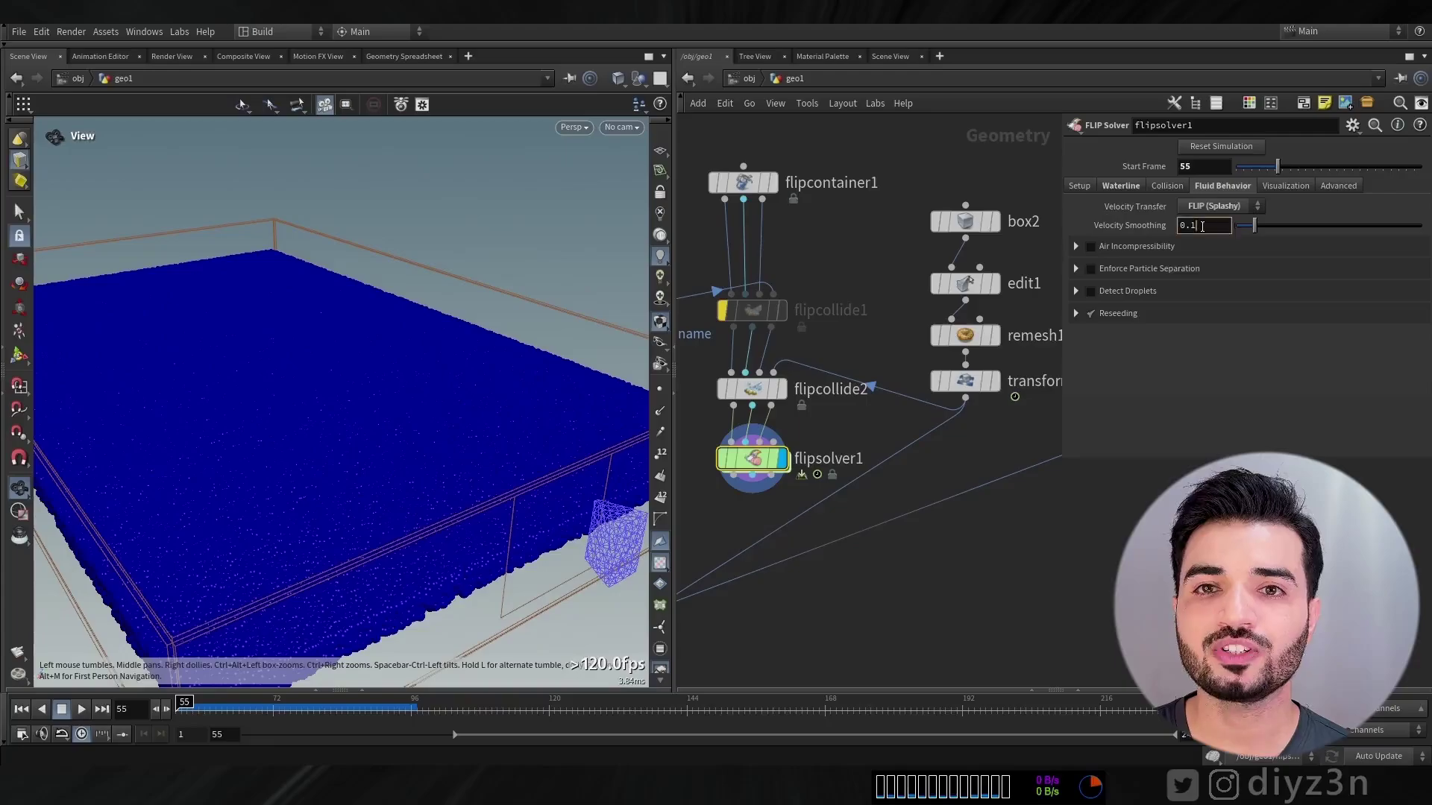
type("1")
key("Return")
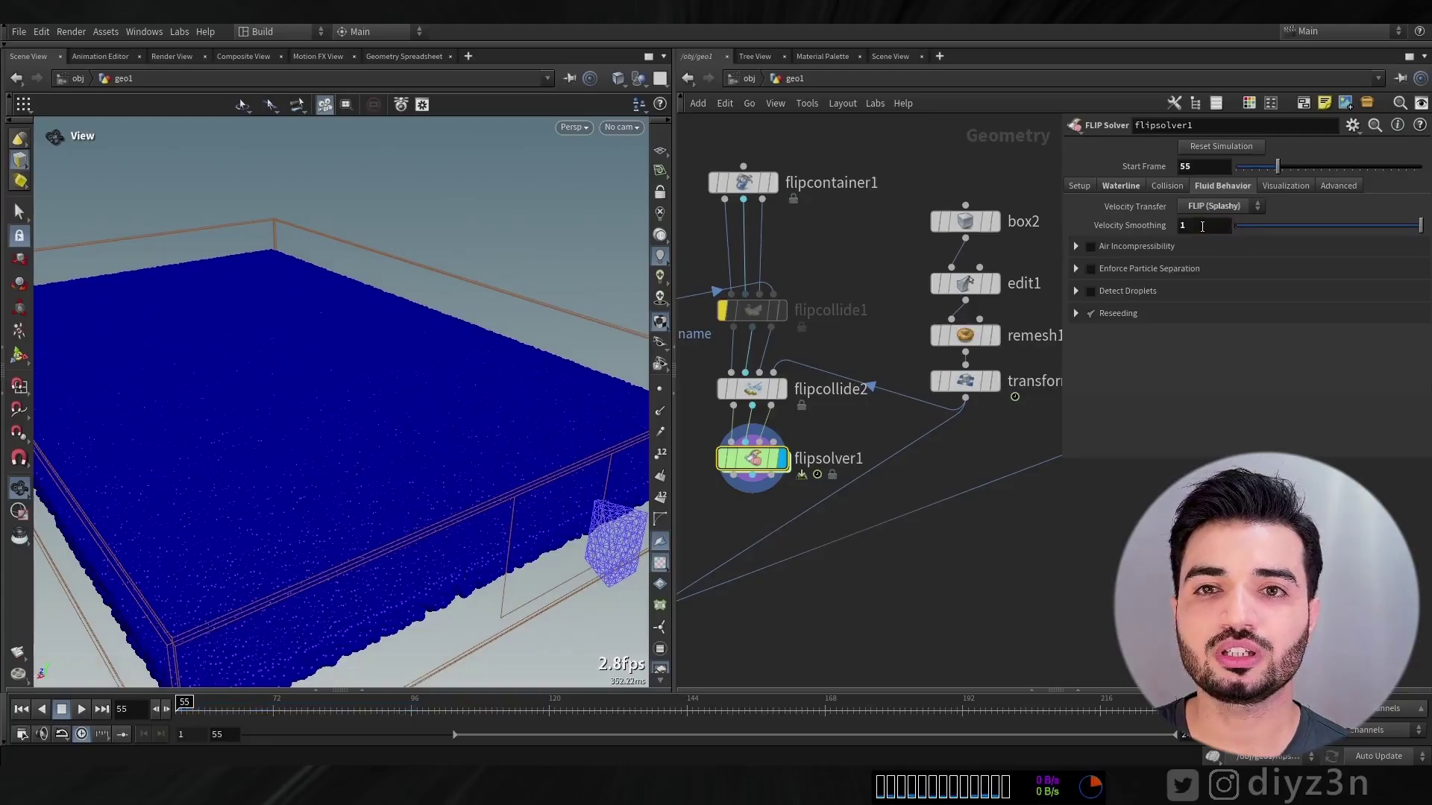
left_click(74, 714)
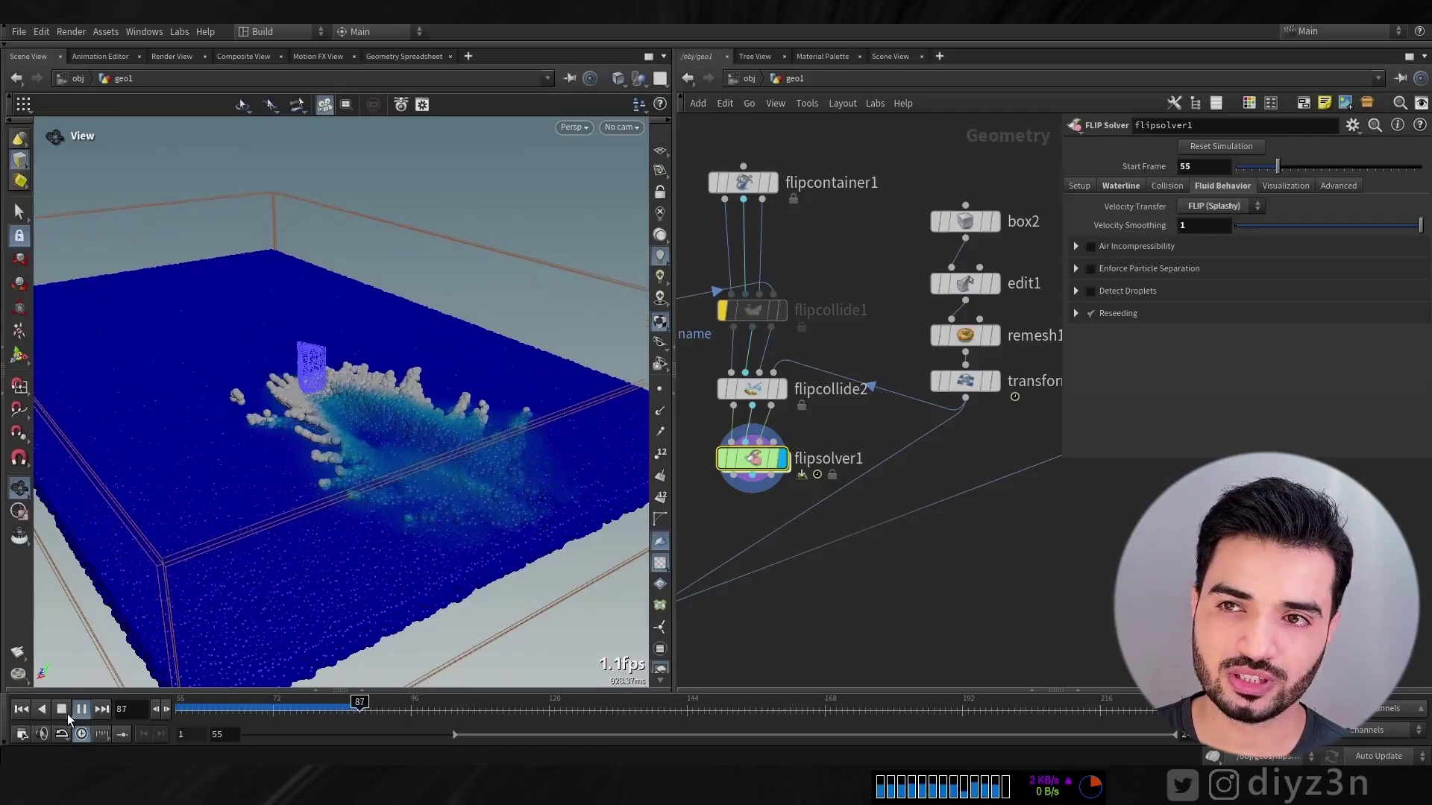
left_click(69, 713)
left_click_drag(352, 408, 309, 391)
left_click(21, 709)
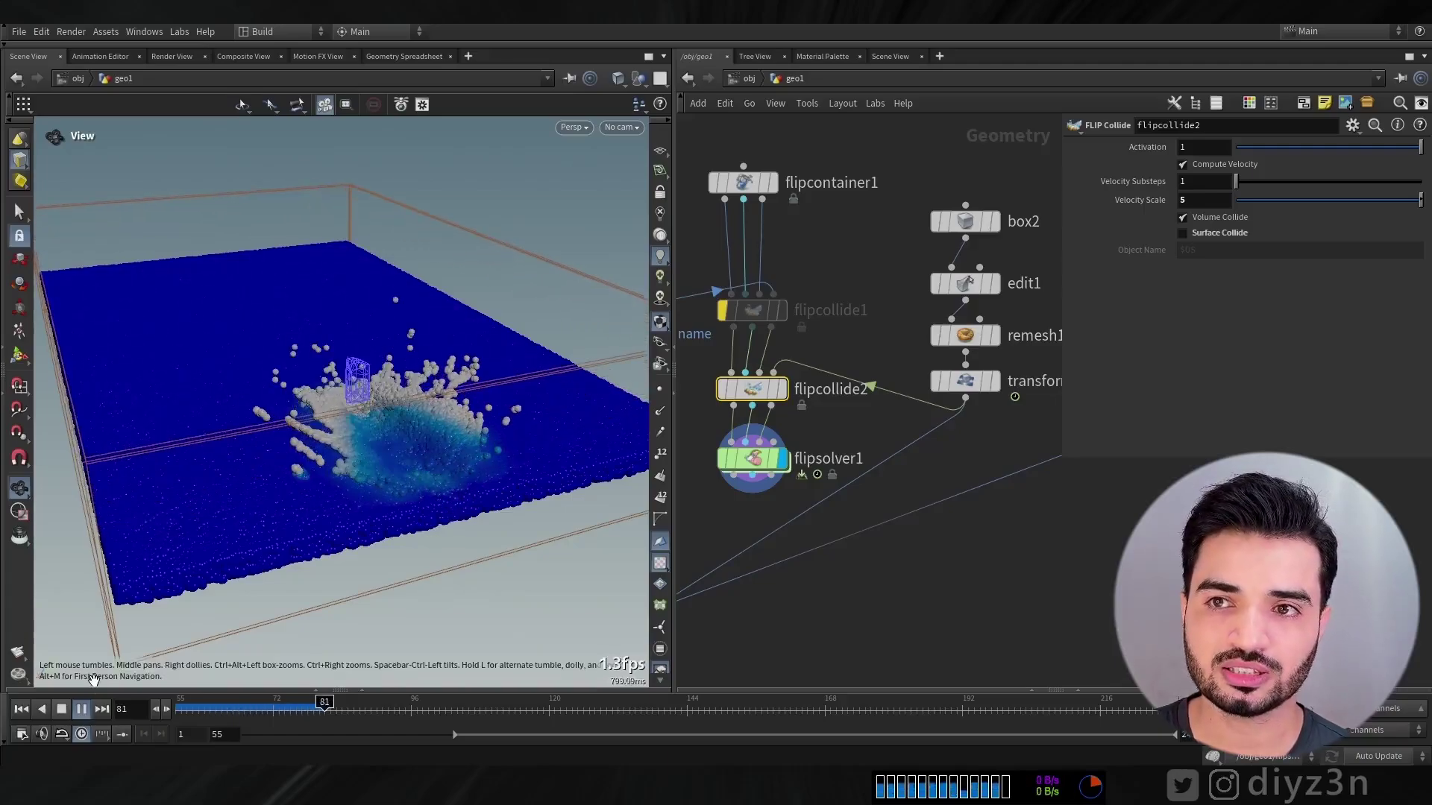
Replay the splash simulation and examine its spread across the water from above, then return to frame 55.
left_click(62, 710)
left_click_drag(388, 276, 425, 324)
left_click(21, 711)
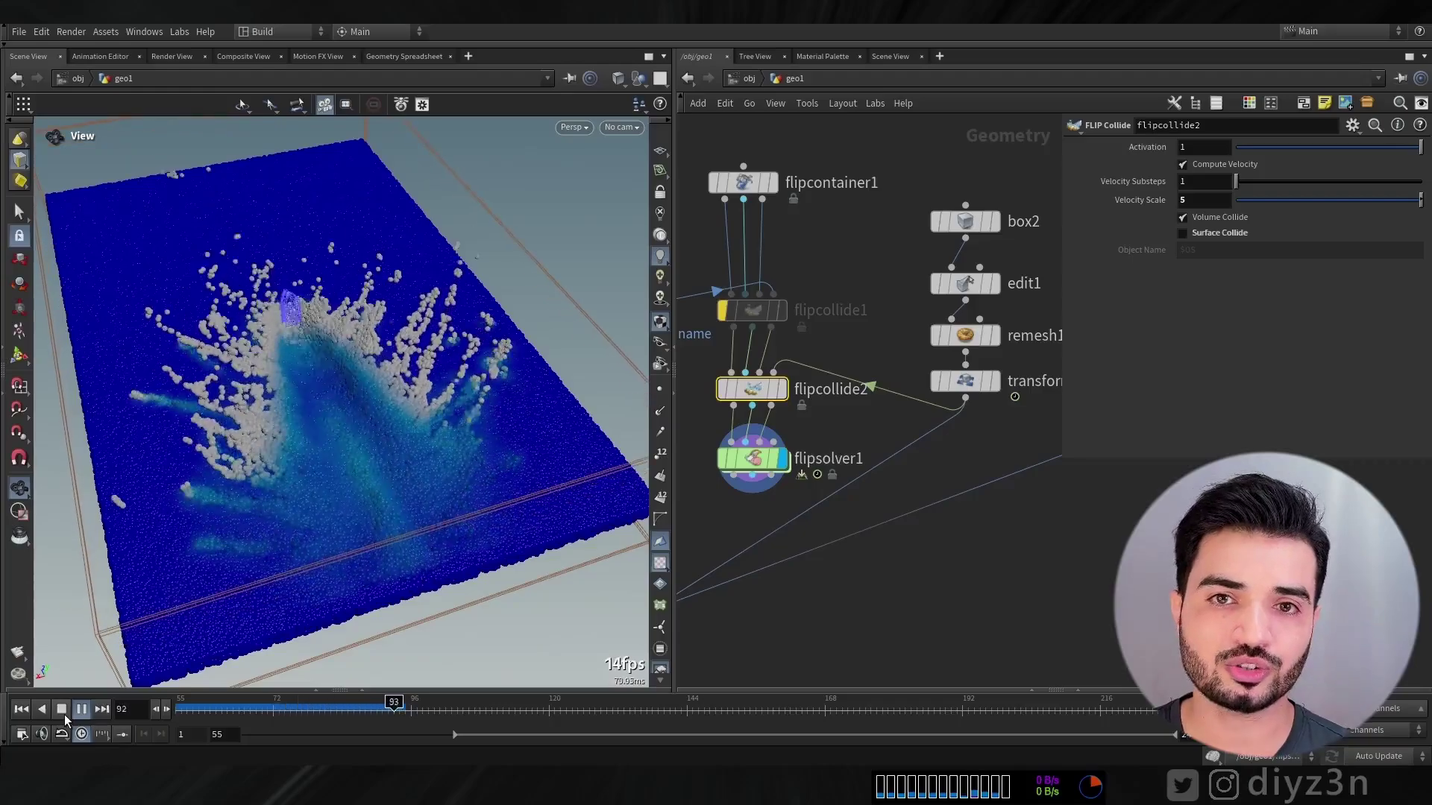
left_click(63, 714)
left_click(21, 709)
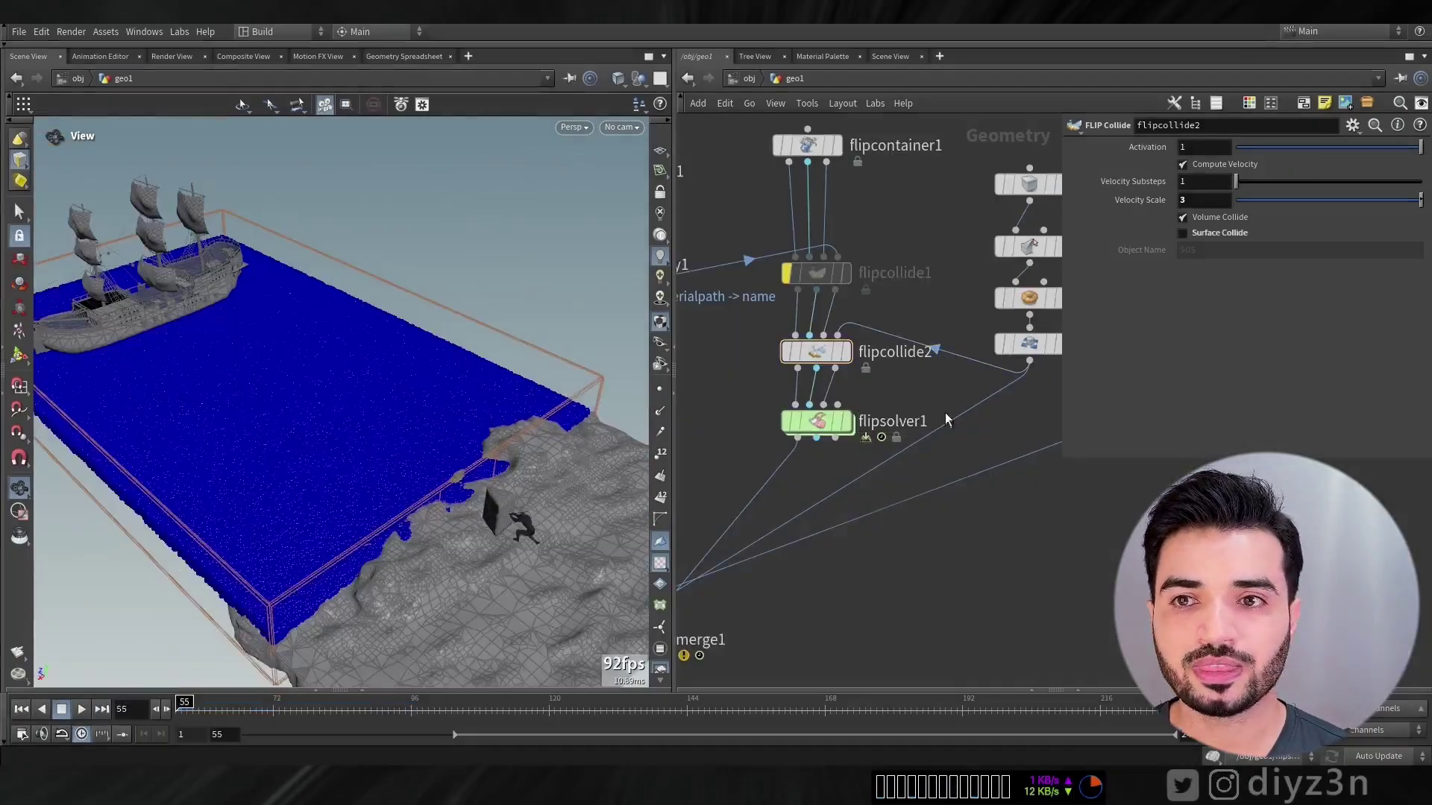
Frame the ship, water and island together, create a flipbook of frames 55 to 240, and play it back.
left_click_drag(373, 521, 250, 526)
left_click(18, 654)
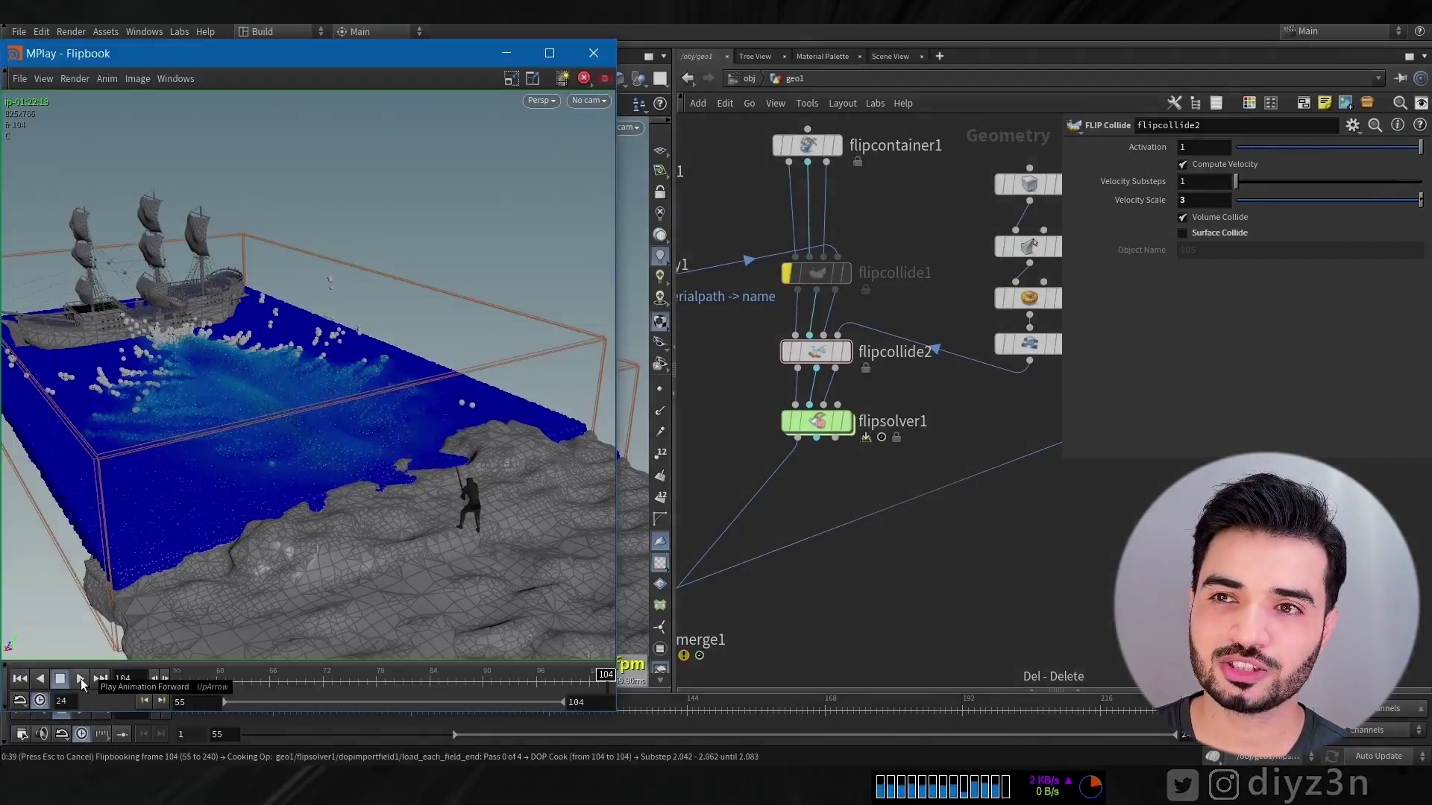
left_click(80, 680)
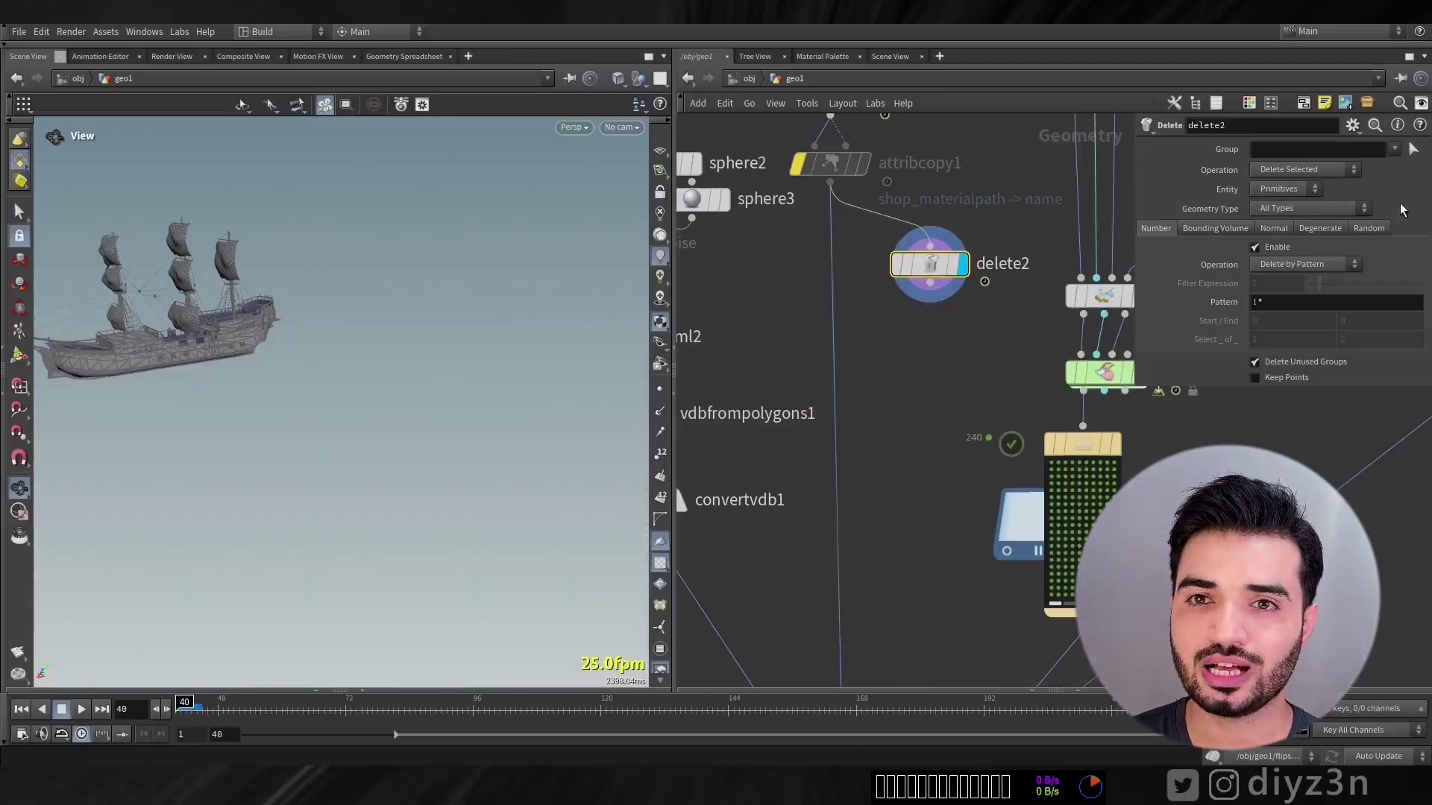
Set delete2's group to the primitives of the ship's bow half.
left_click(1411, 152)
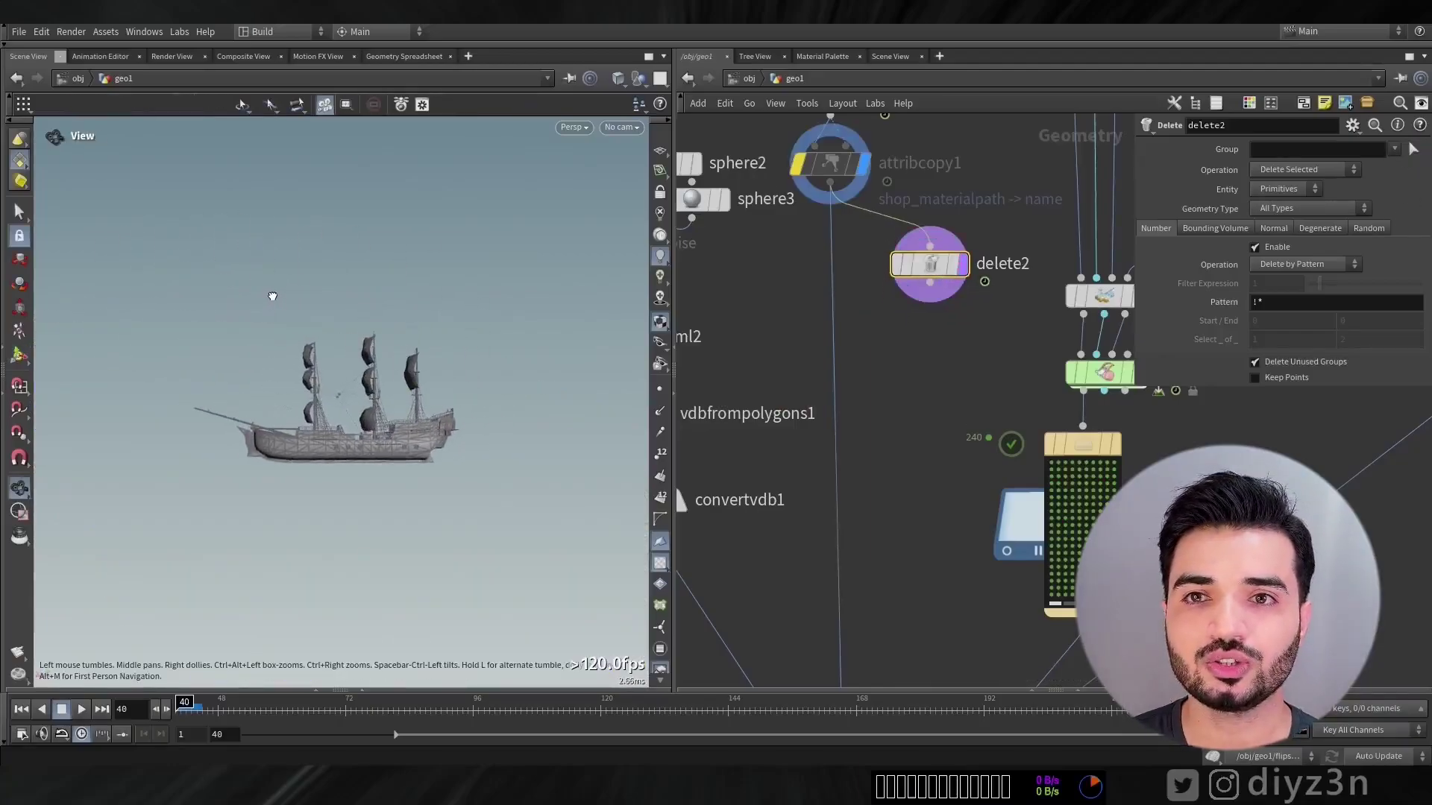
left_click_drag(188, 312, 384, 594)
key("Return")
Duplicate delete2 and set the copy's operation to Delete Non-Selected so it keeps the bow half.
mouse_move(927, 274)
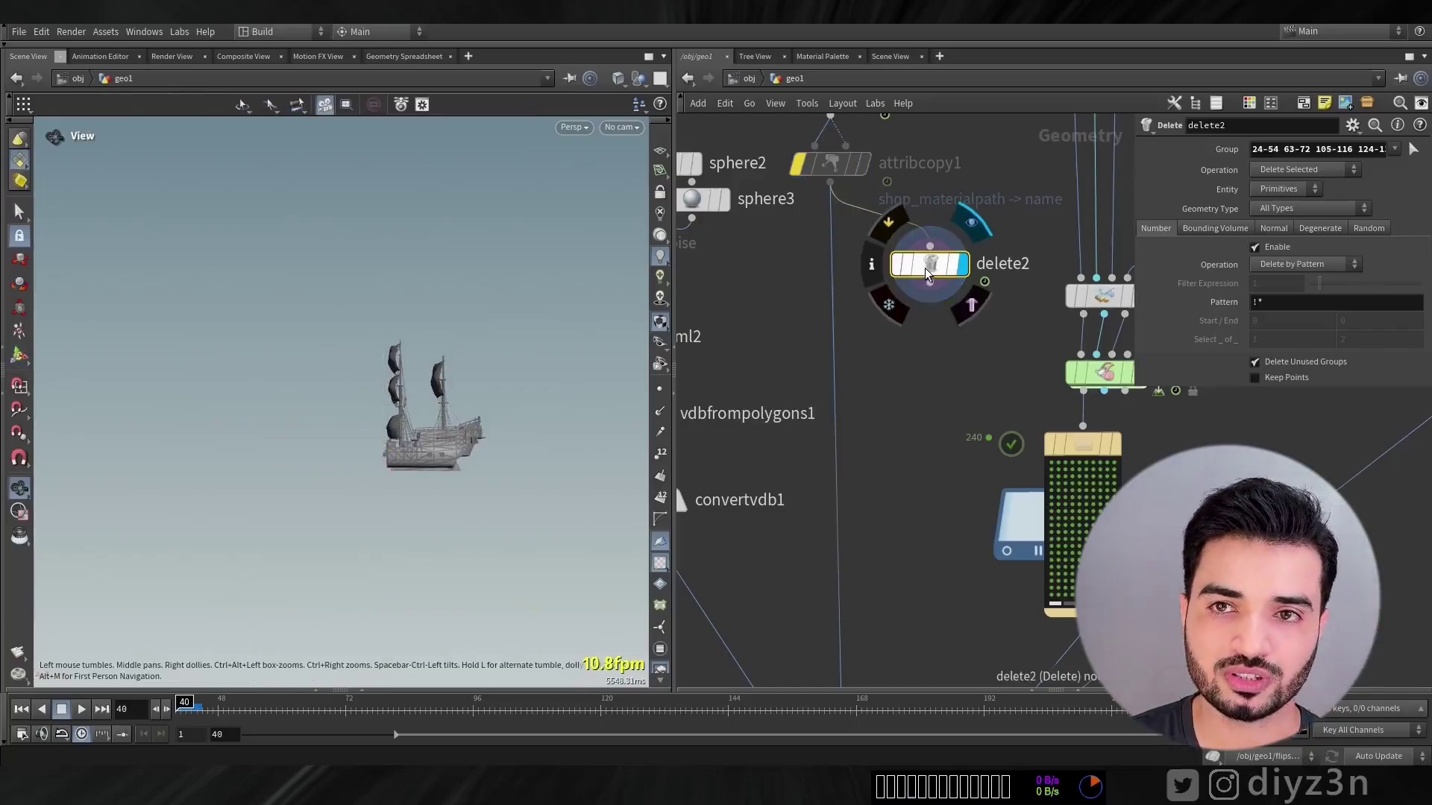
left_click_drag(928, 276, 801, 276, "alt")
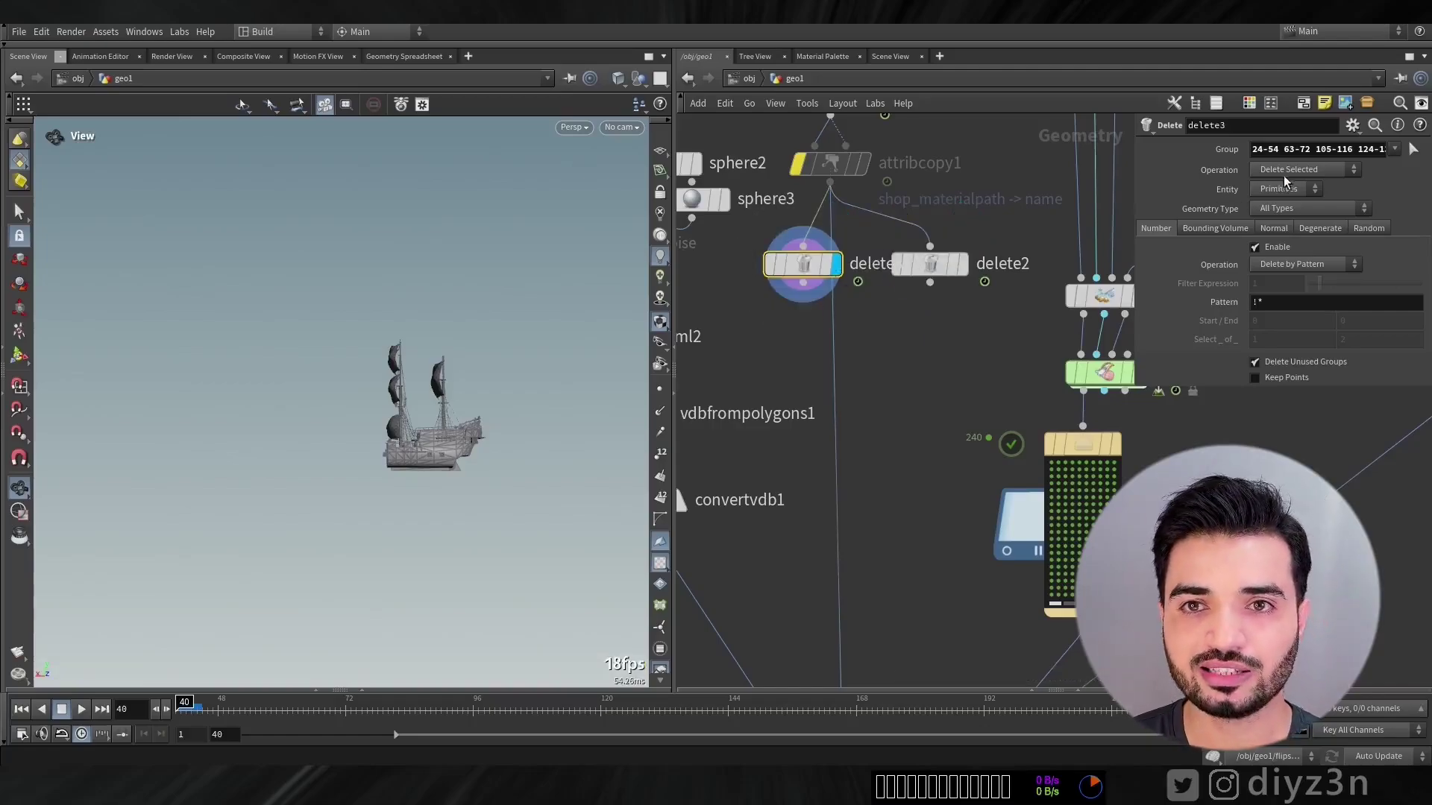
left_click(1286, 200)
Merge the outputs of both delete nodes and display the recombined ship.
key("Tab")
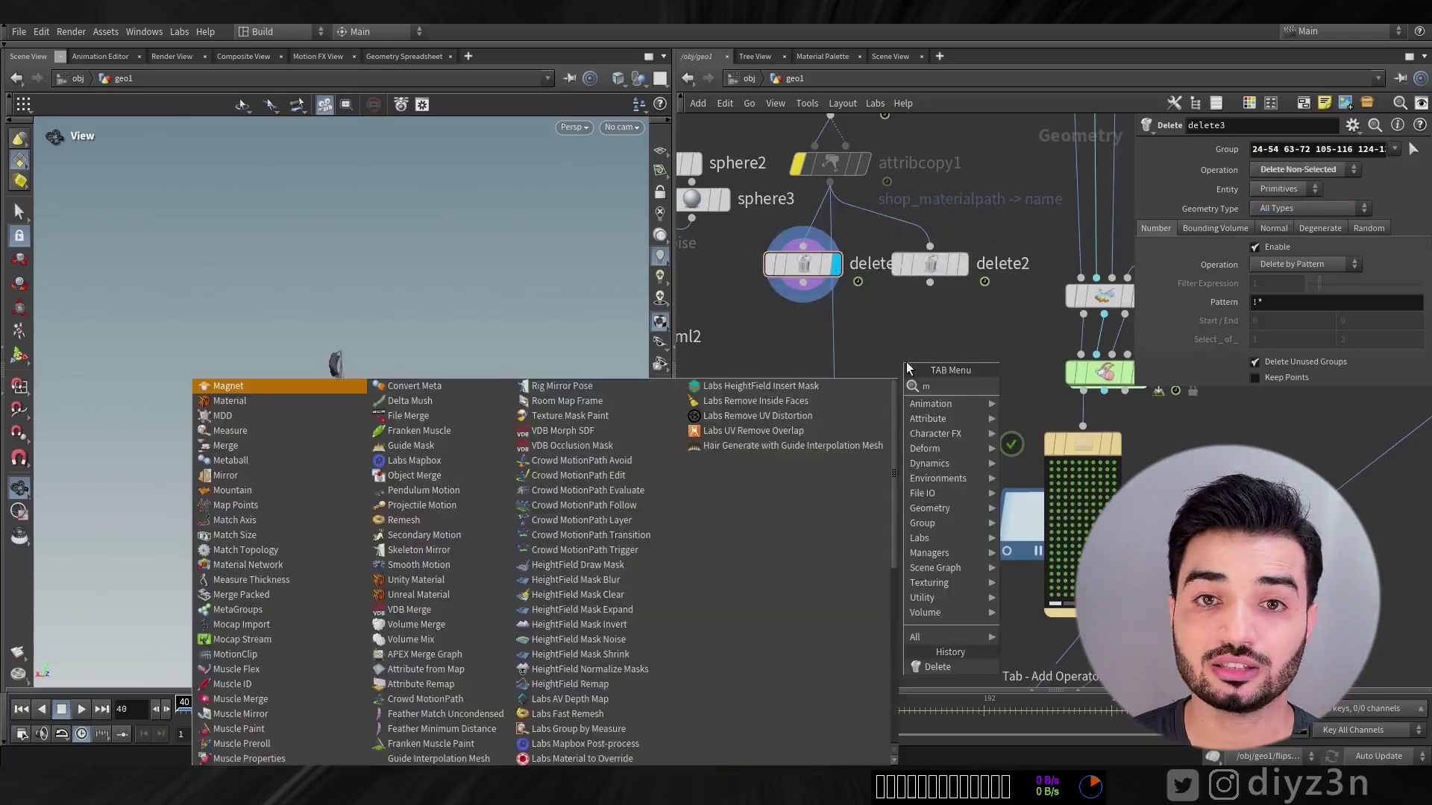
type("mer")
left_click(1062, 387)
left_click(830, 383)
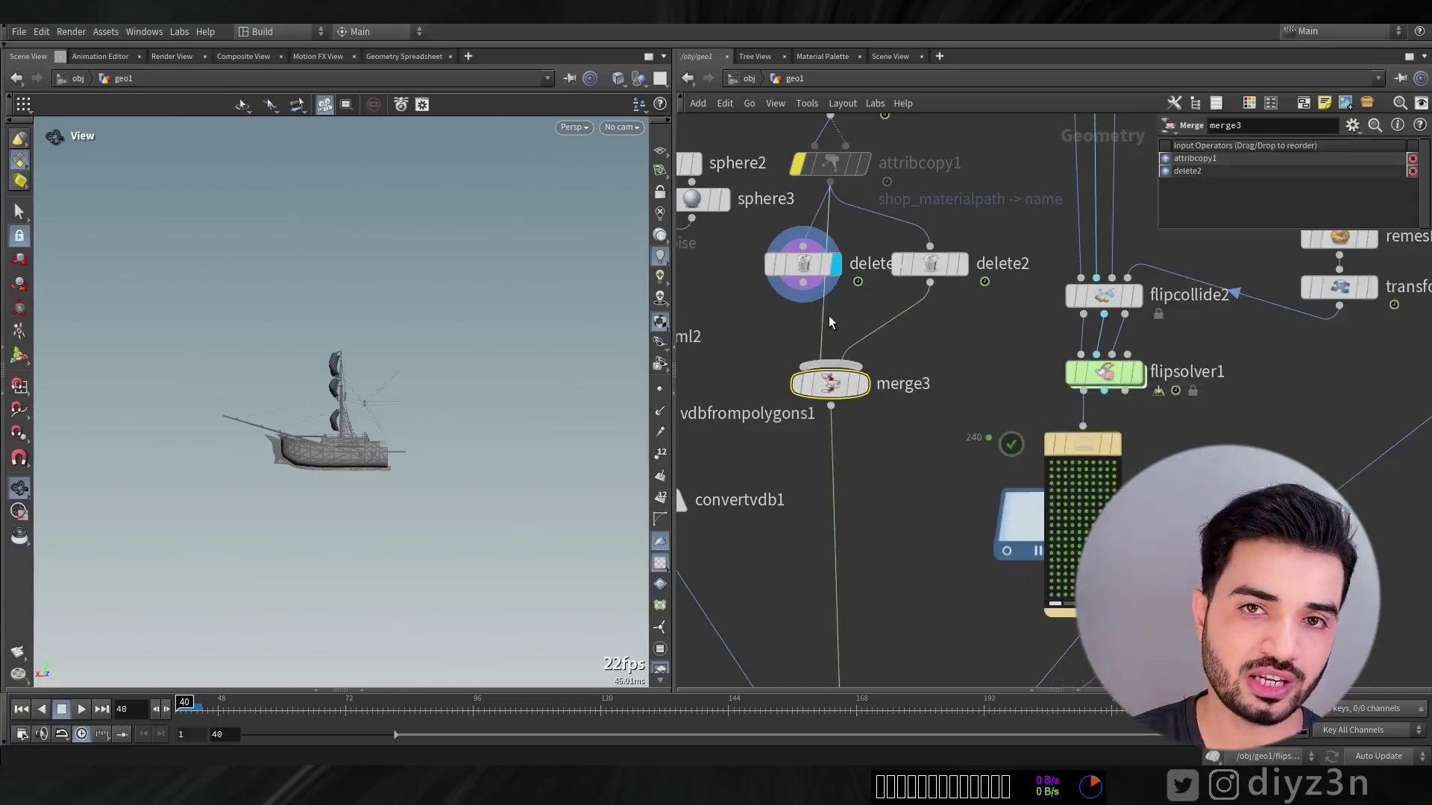
left_click(872, 344)
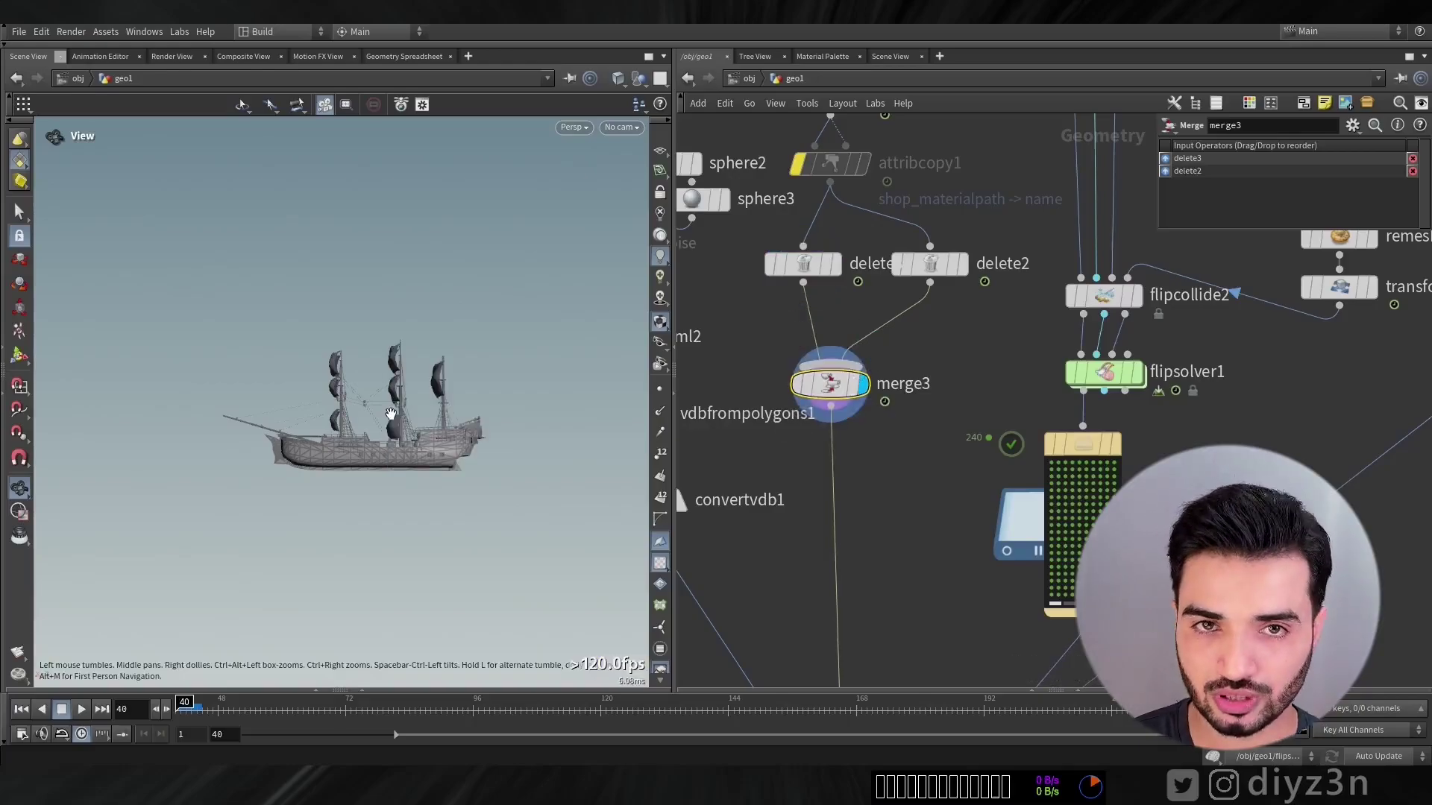
left_click_drag(831, 393, 867, 402)
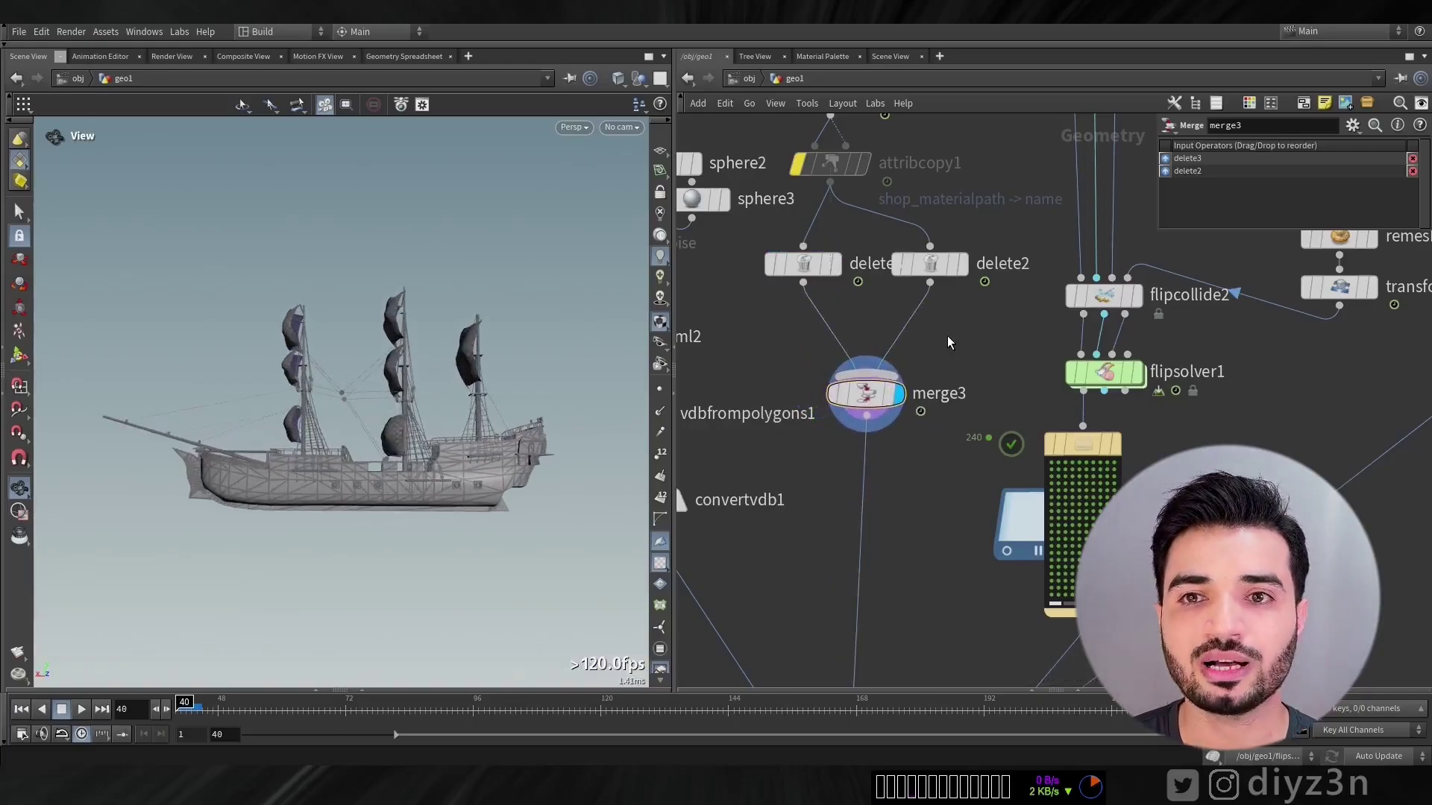
Insert a Name node with a piece name between each delete node and merge3.
key("Tab")
type("n")
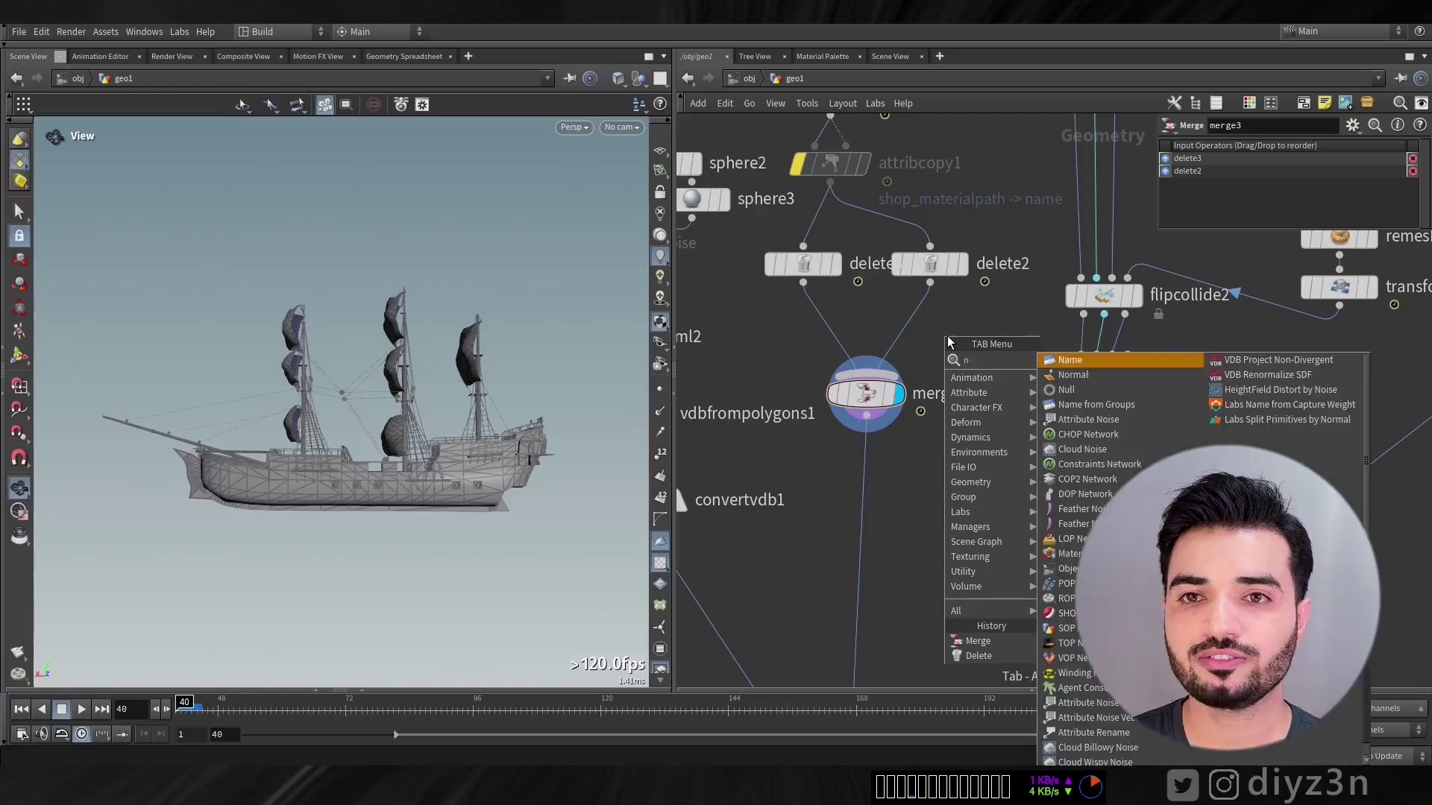
left_click(1065, 366)
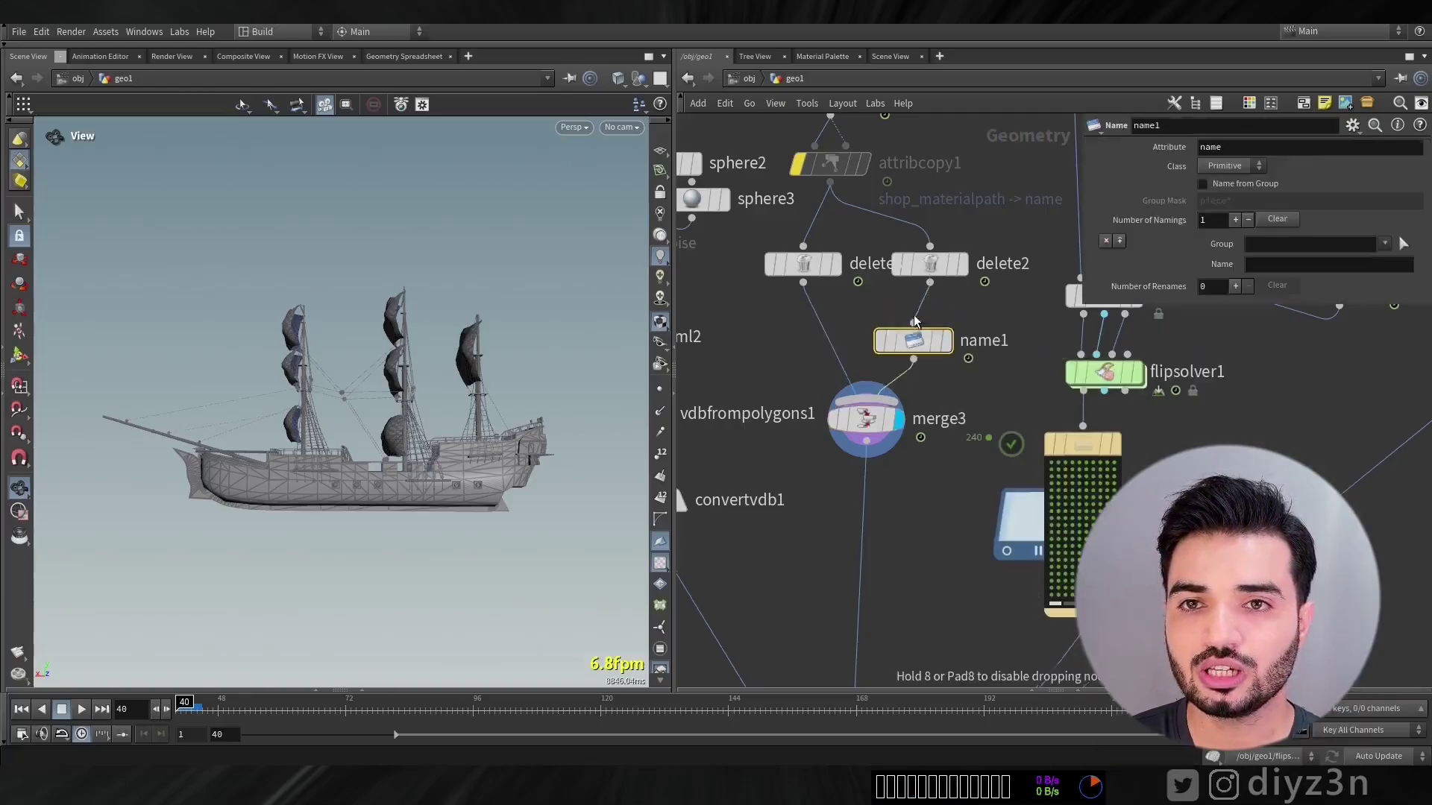
left_click(962, 332)
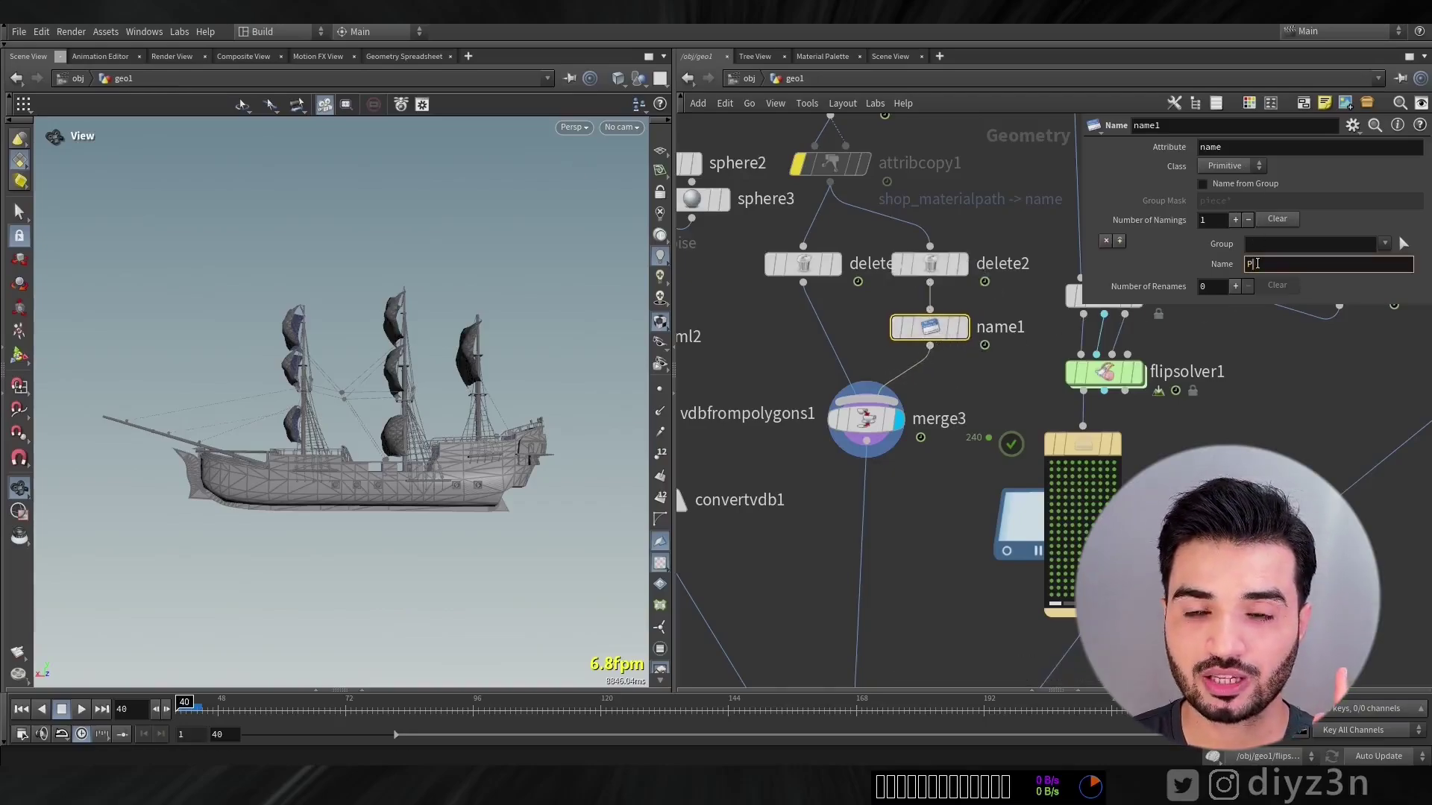
left_click_drag(930, 327, 820, 340, "alt")
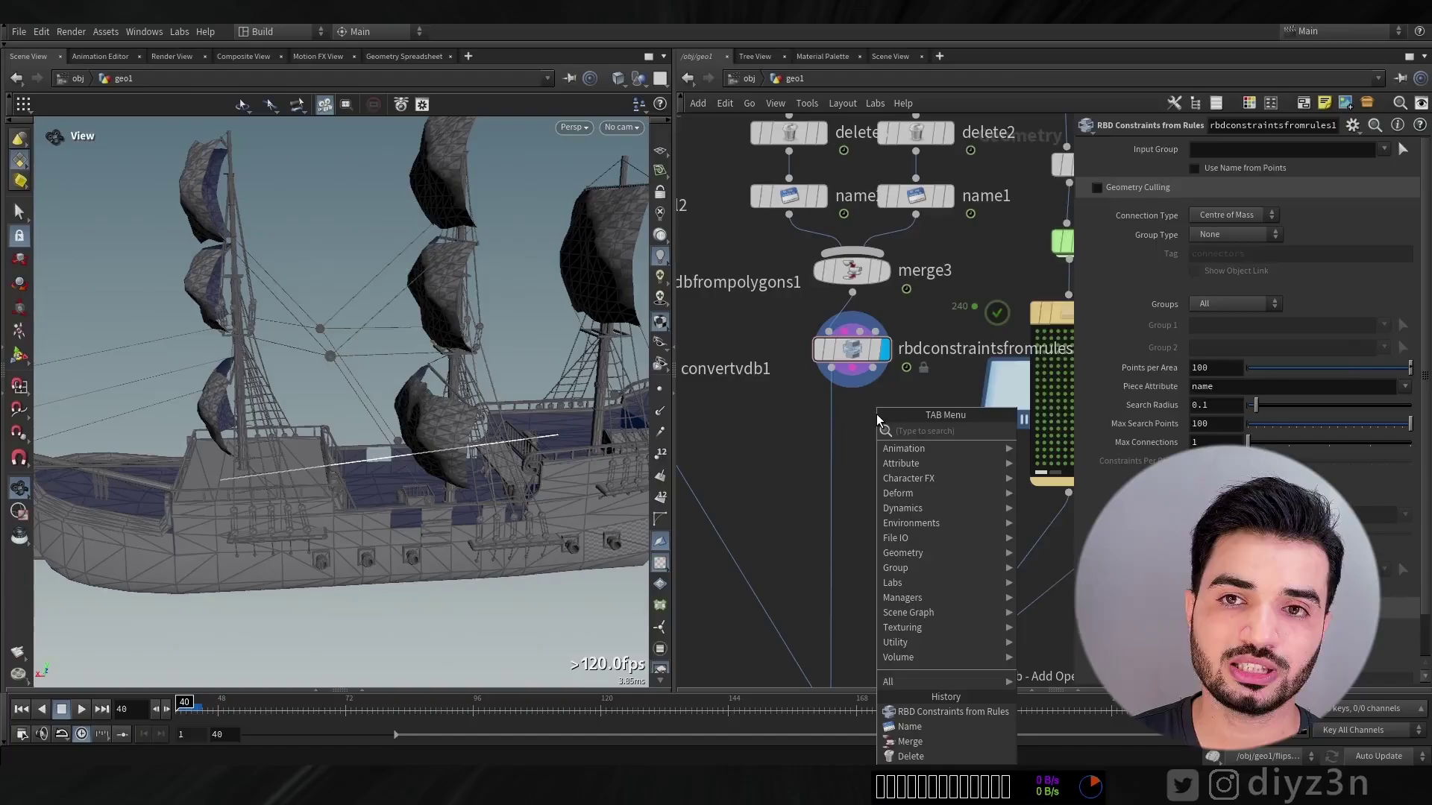
Check the outputs of rbdconstraintsfromrules1 with a temporary Null node, and delete that node.
mouse_move(902, 427)
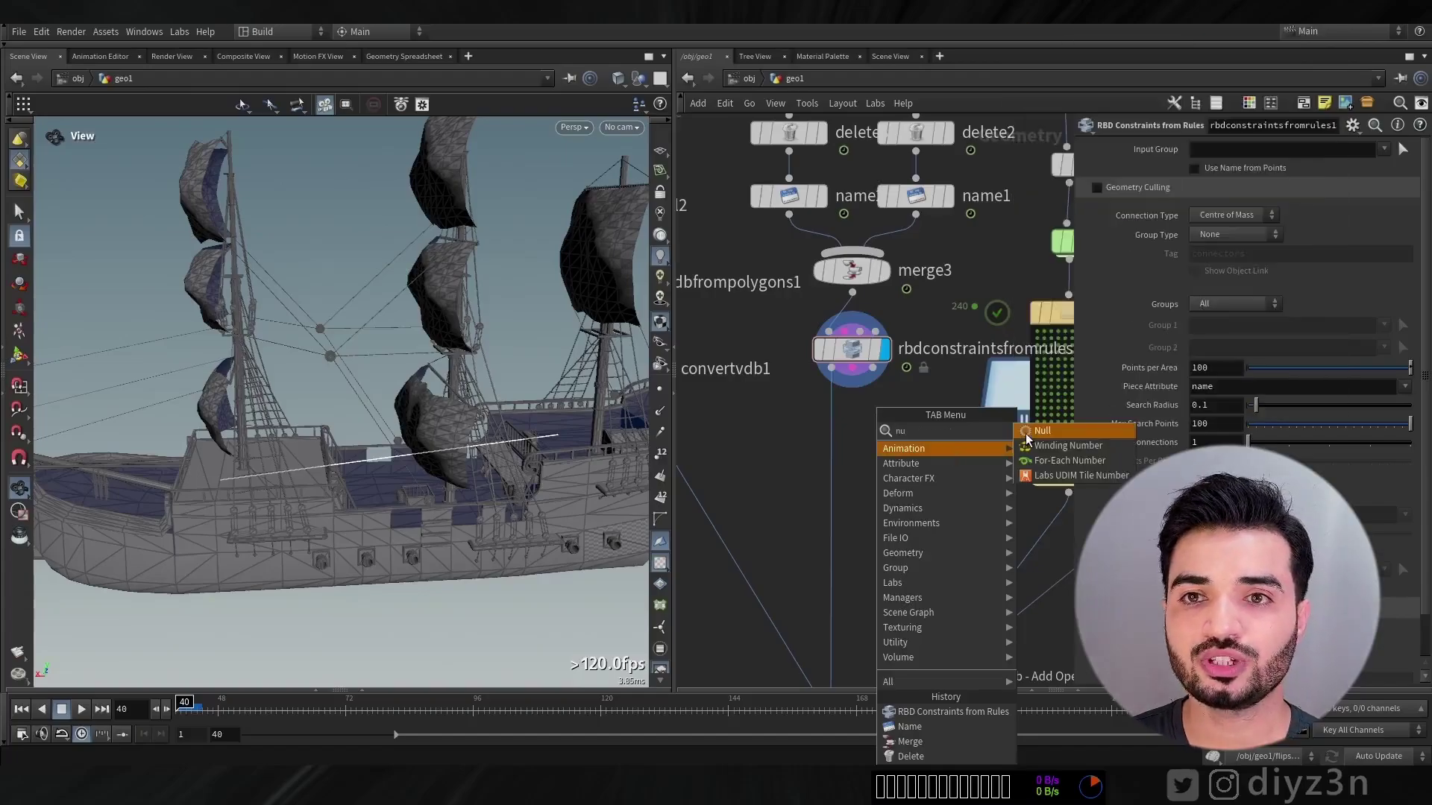
left_click(1026, 433)
left_click(892, 459)
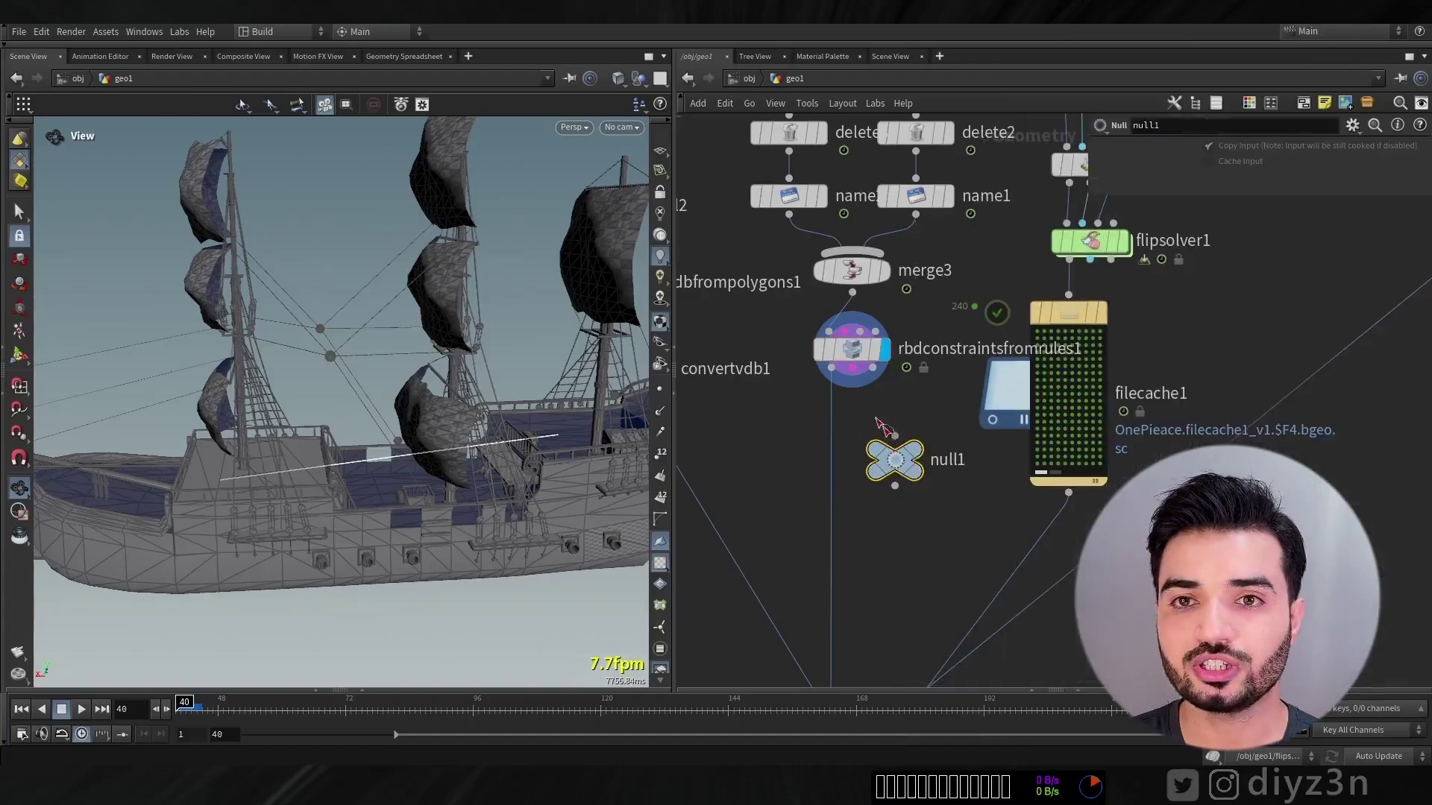
left_click(935, 422)
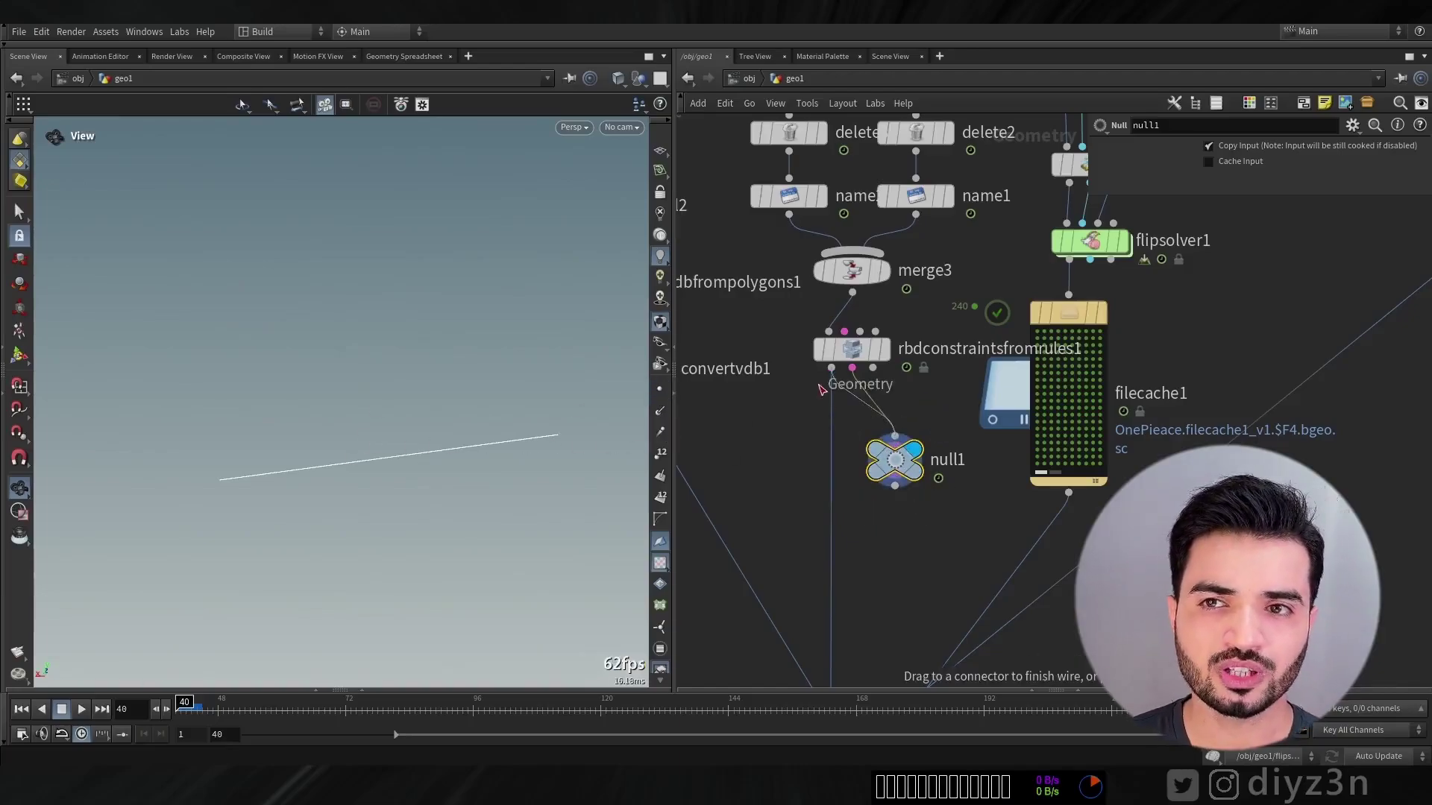
left_click_drag(831, 368, 894, 435)
key("Delete")
Wire an RBD Bullet Solver below rbdconstraintsfromrules1, display it, and inspect its node info for the warning.
middle_click_drag(894, 460, 837, 415)
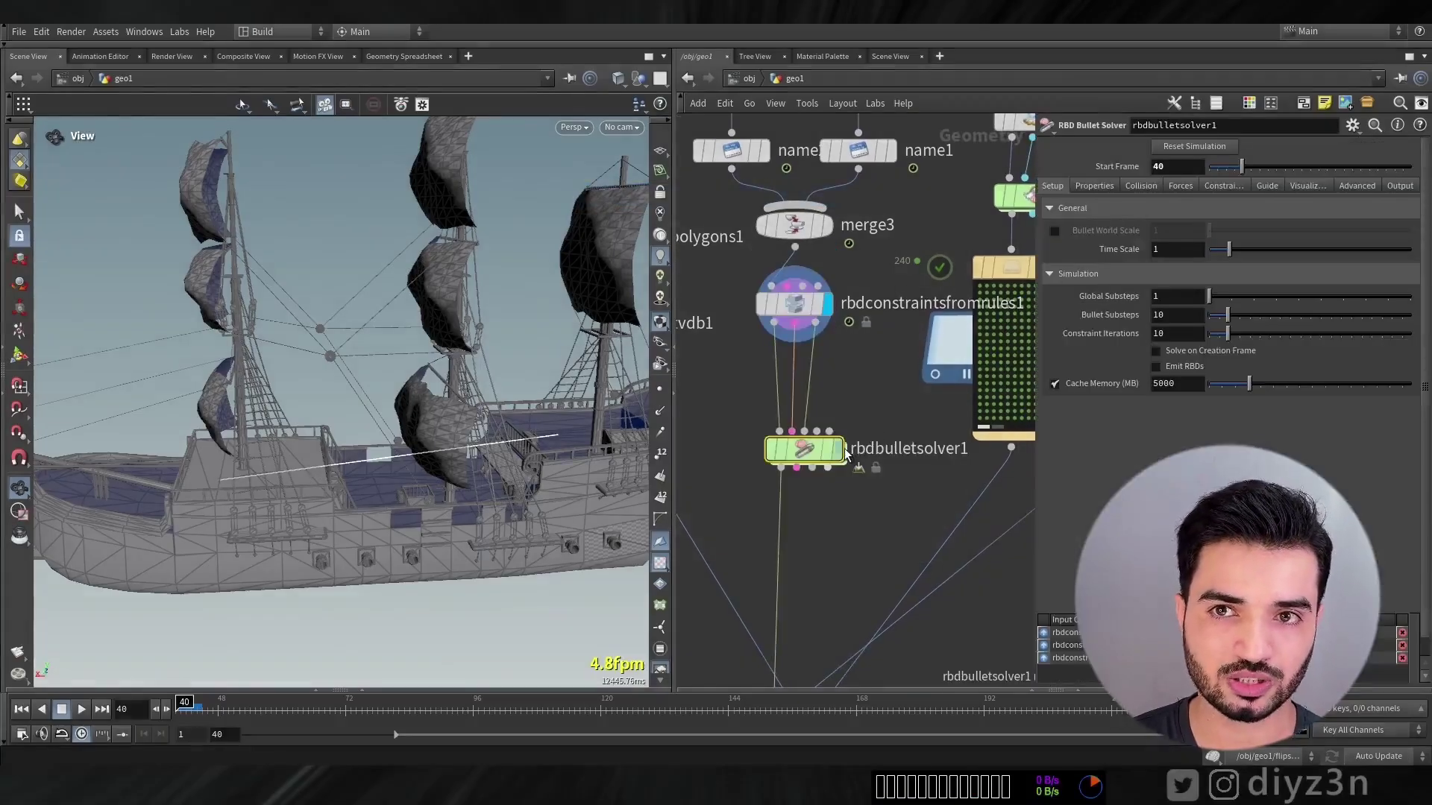
left_click(836, 412)
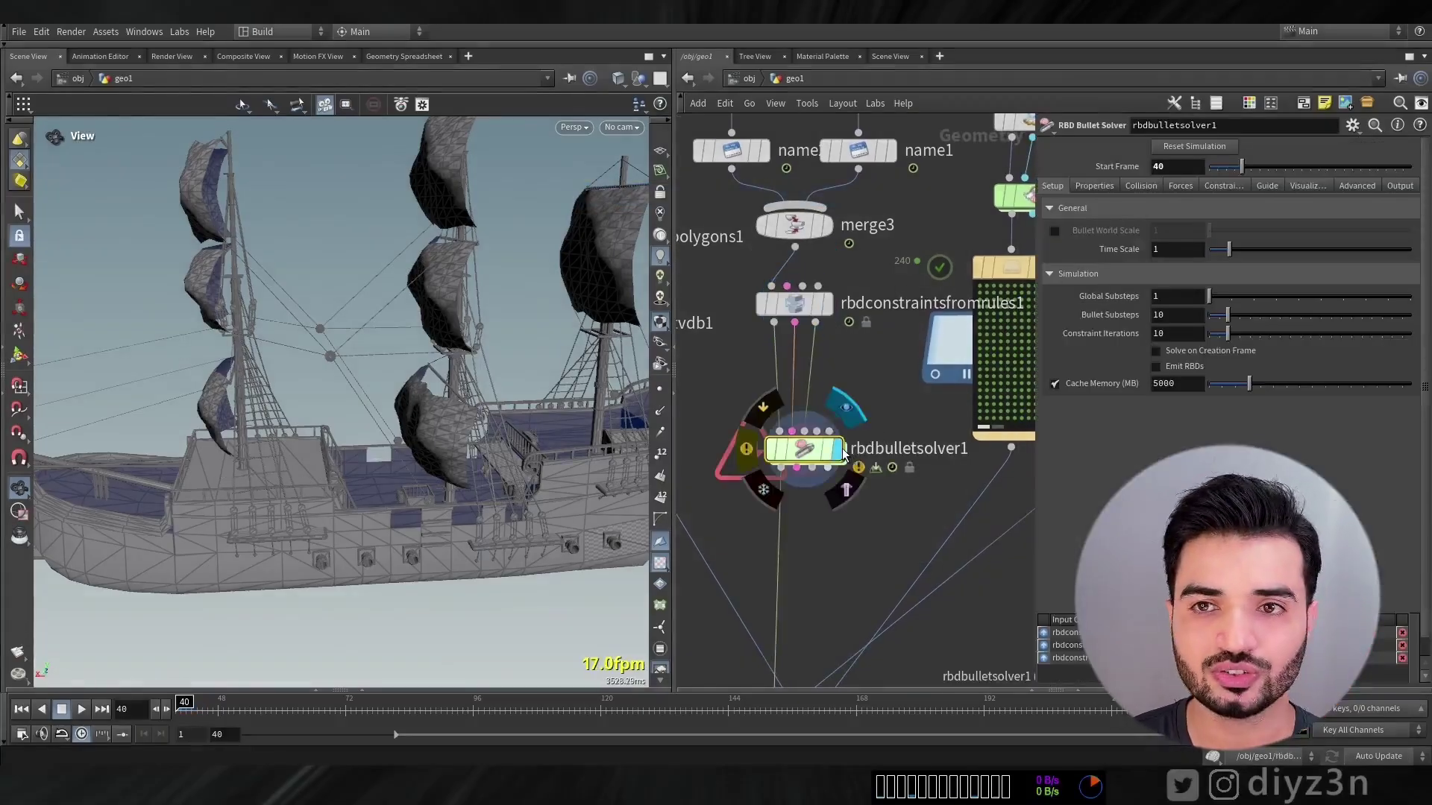
left_click(749, 451)
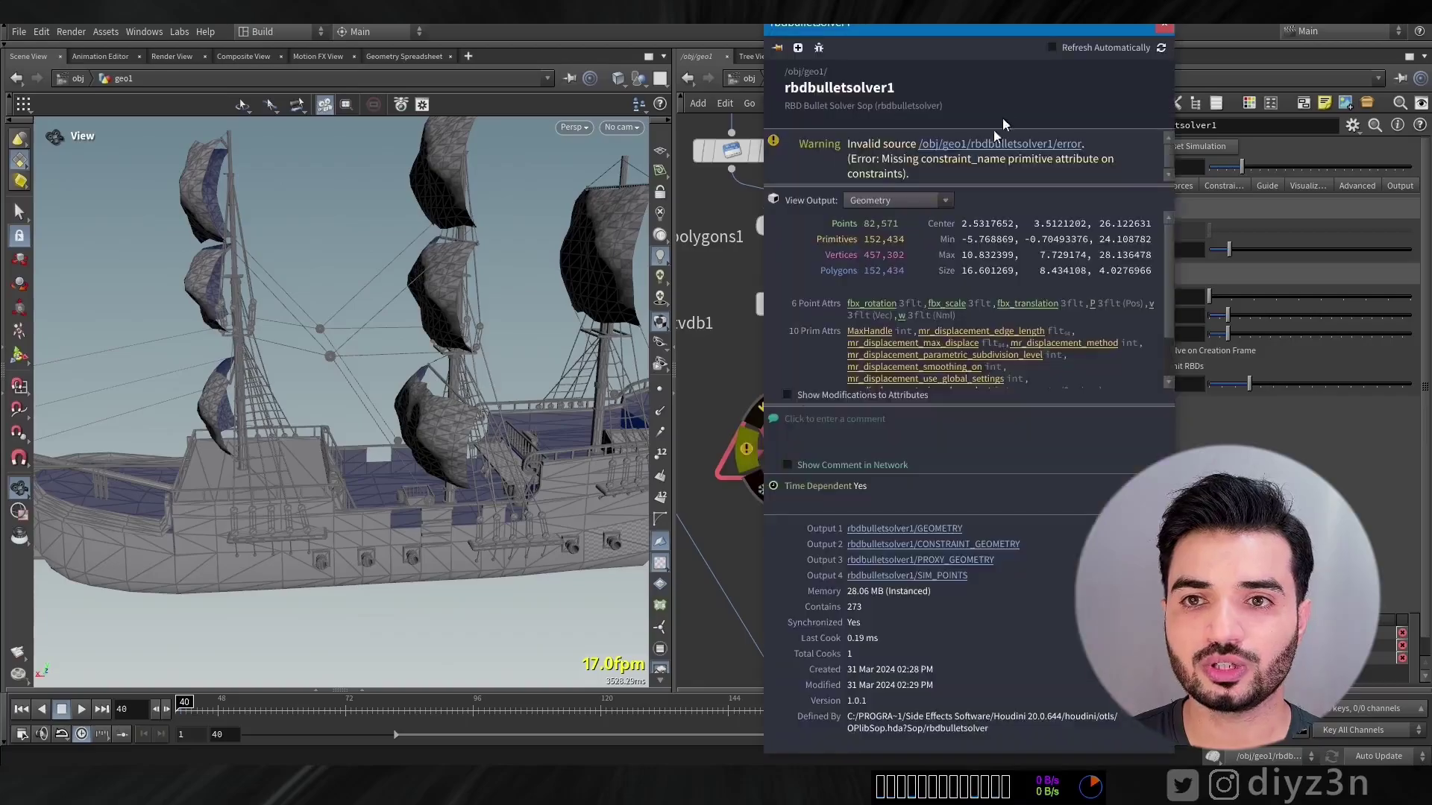
left_click(1164, 28)
left_click_drag(806, 454, 804, 498)
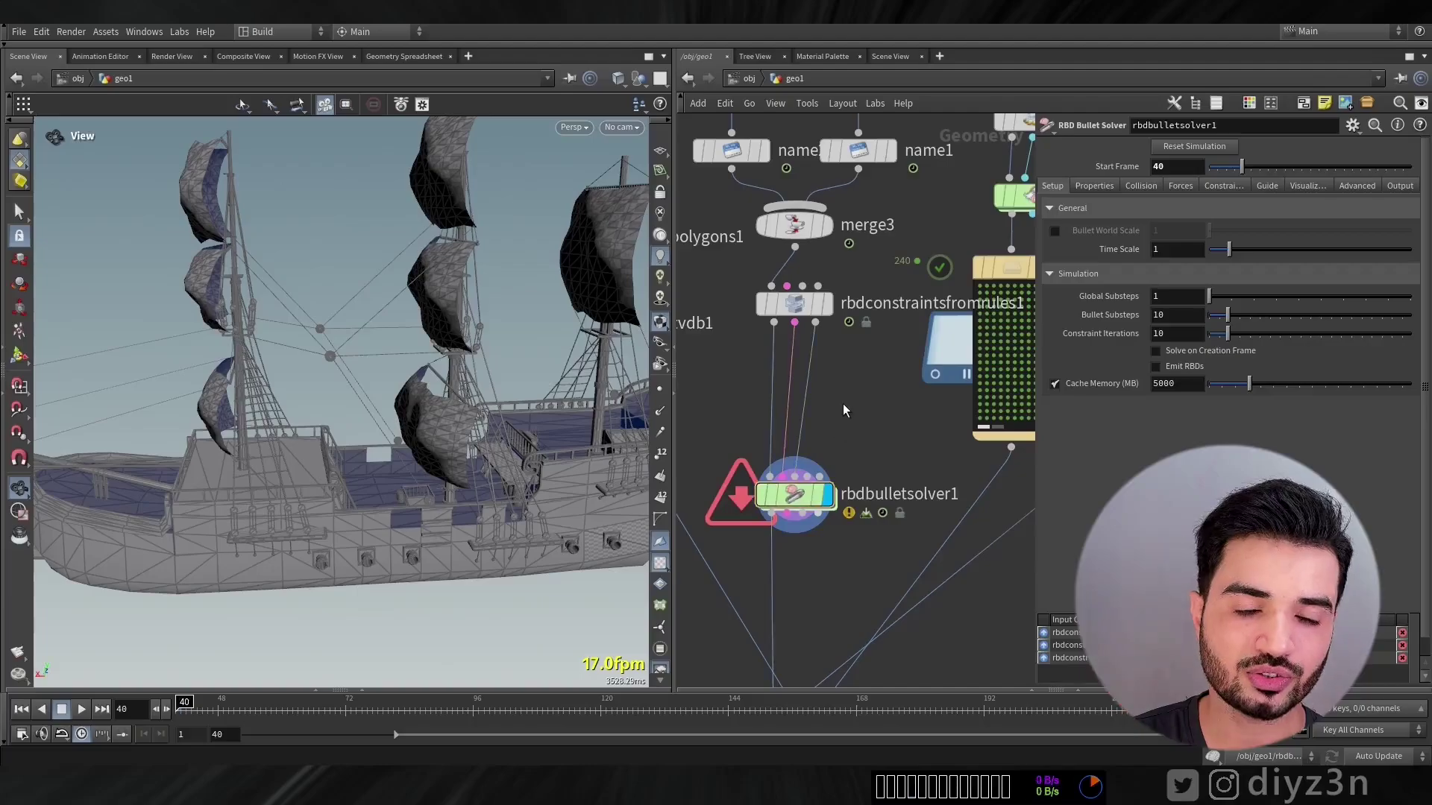
Insert an RBD Constraint Properties node of type Glue between rbdconstraintsfromrules1 and rbdbulletsolver1.
key("Tab")
mouse_move(884, 482)
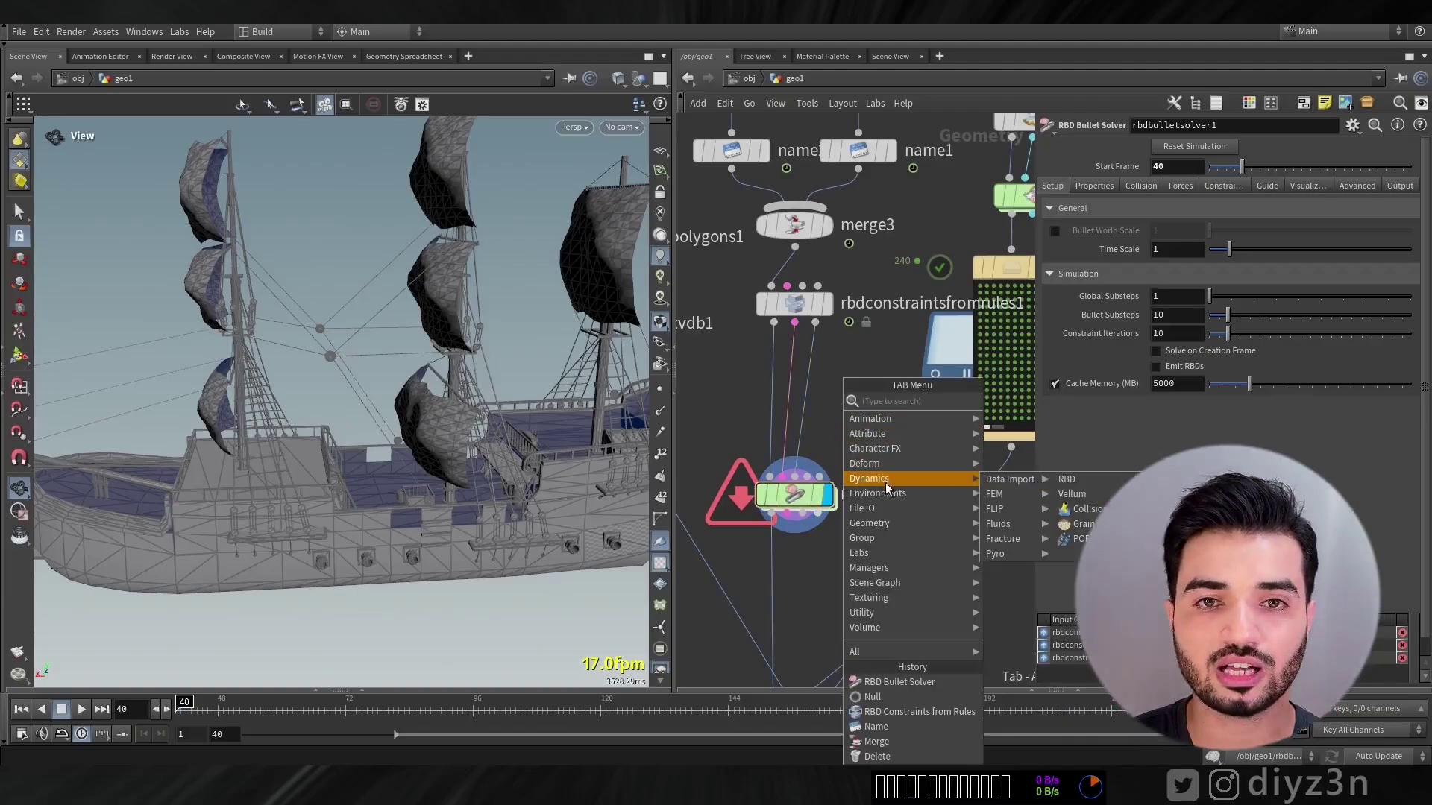
mouse_move(1085, 480)
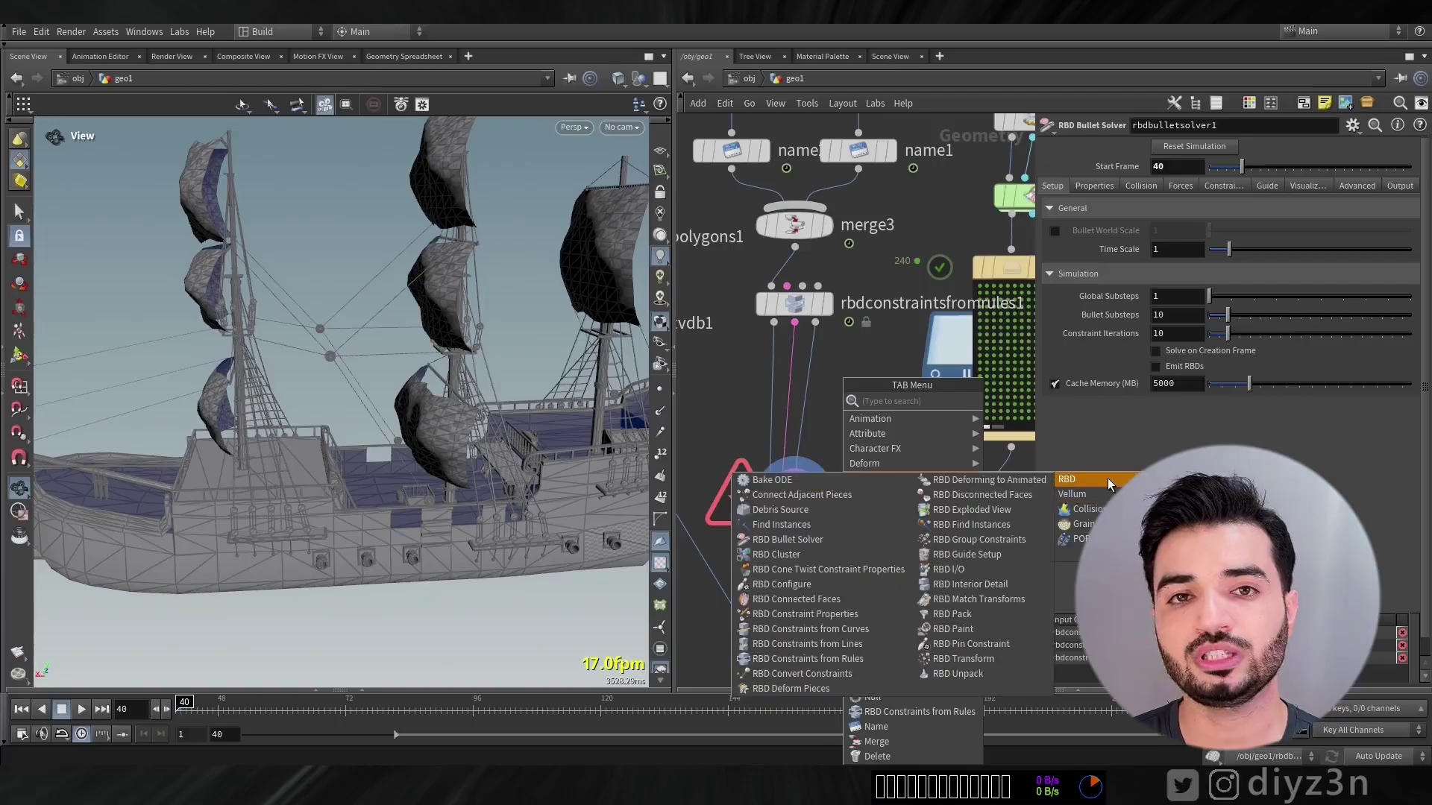
left_click(860, 619)
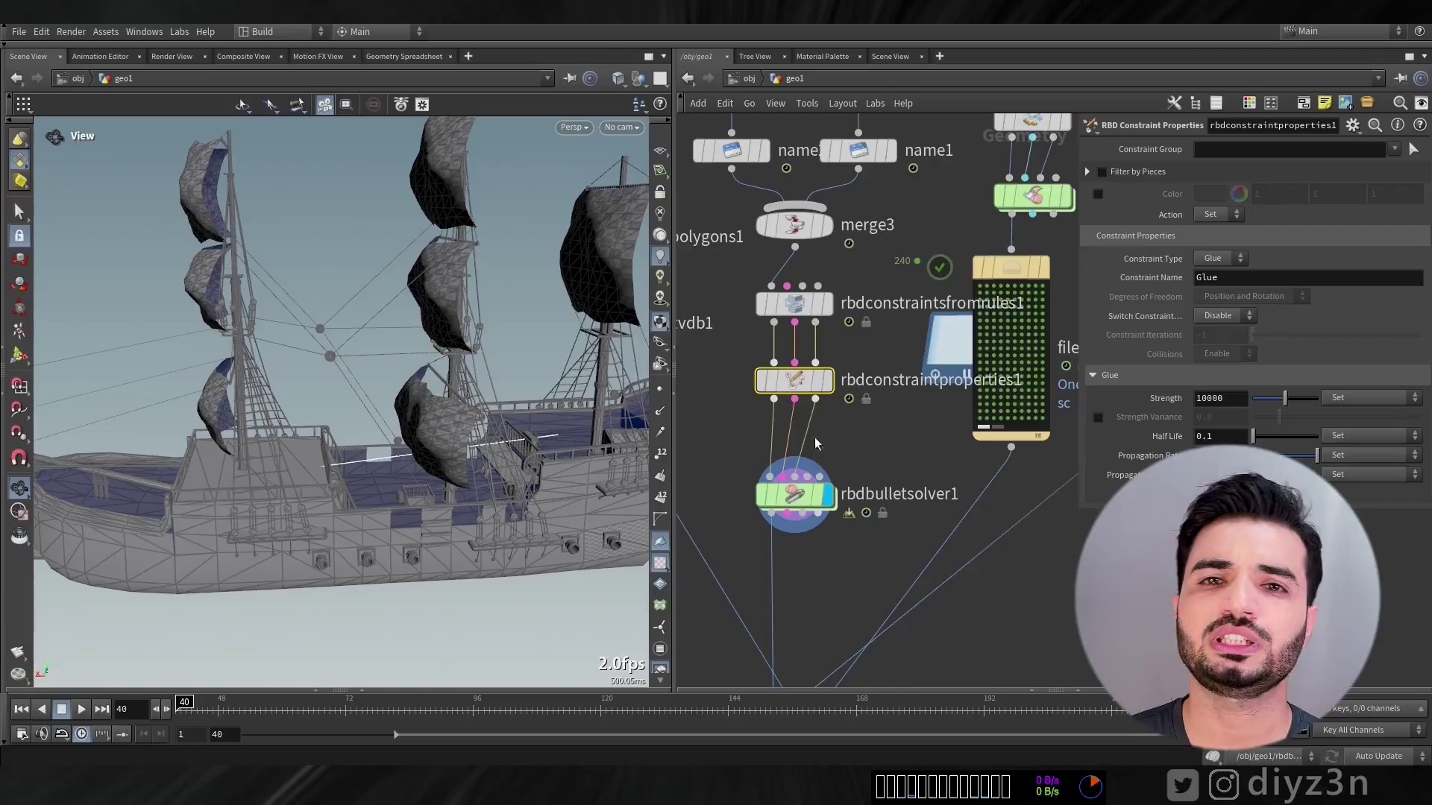
left_click(795, 384)
middle_click(795, 388)
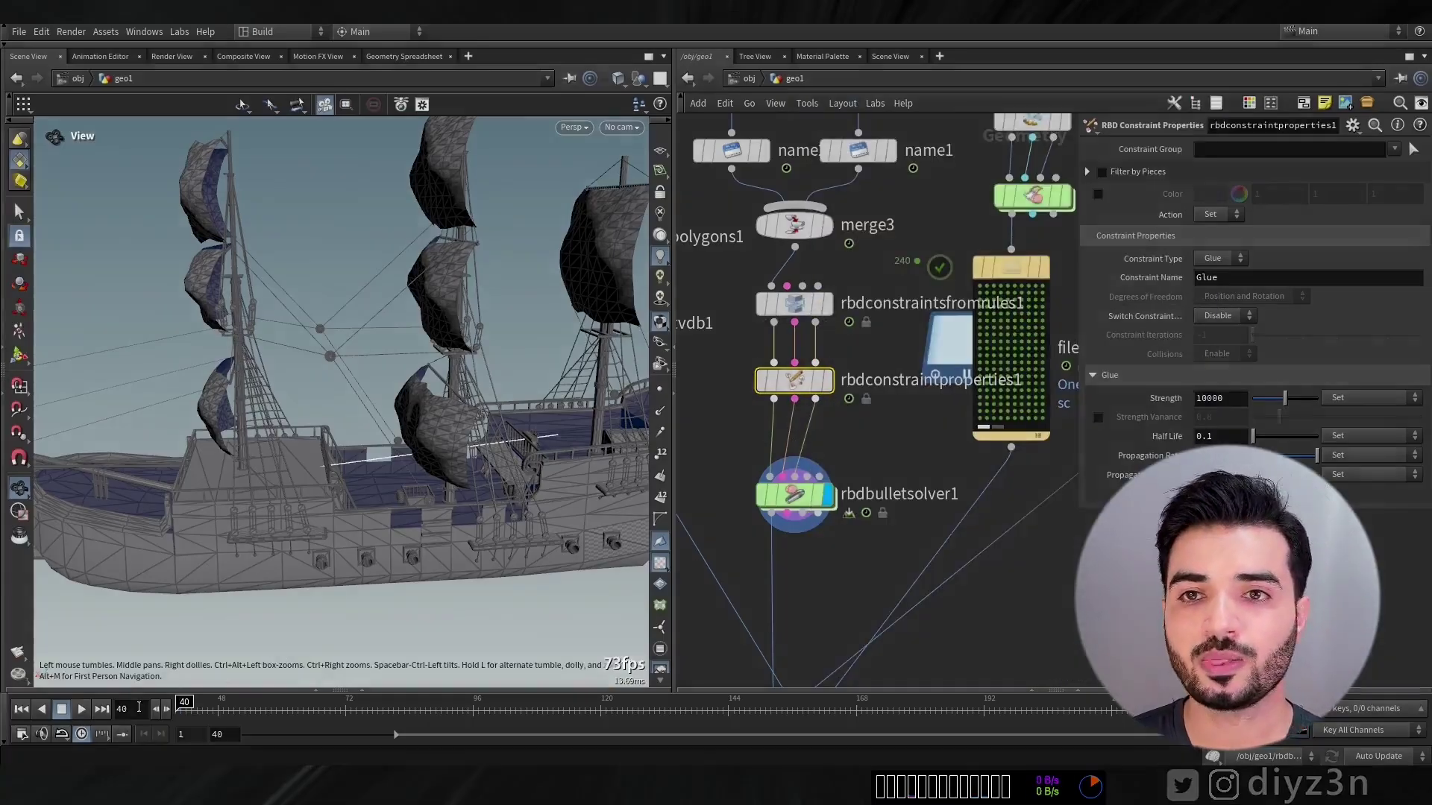
Place rbdbulletsolver1 closer to the constraint properties node and test the rigid body simulation from frame 40.
left_click_drag(800, 494, 800, 466)
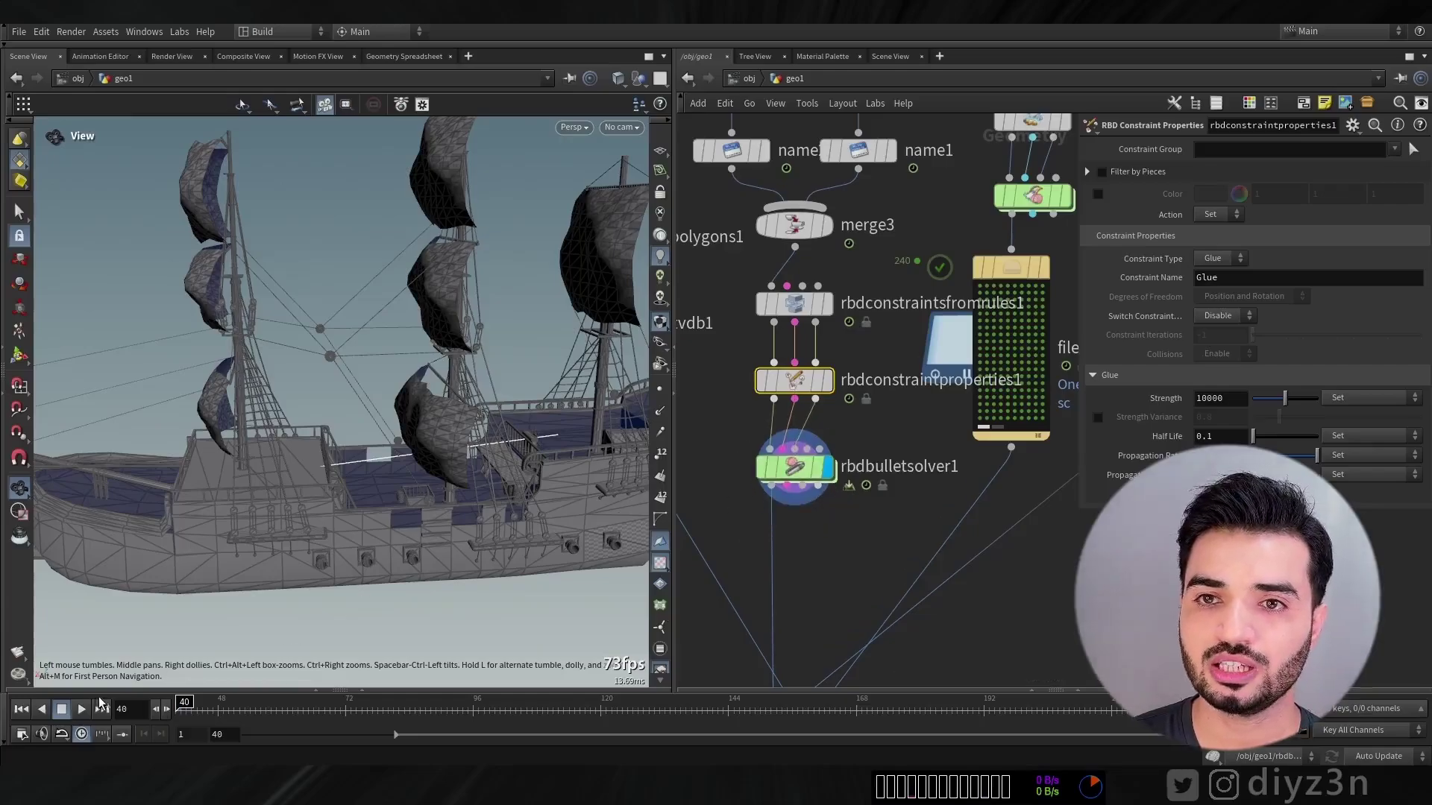
left_click(62, 709)
left_click(20, 709)
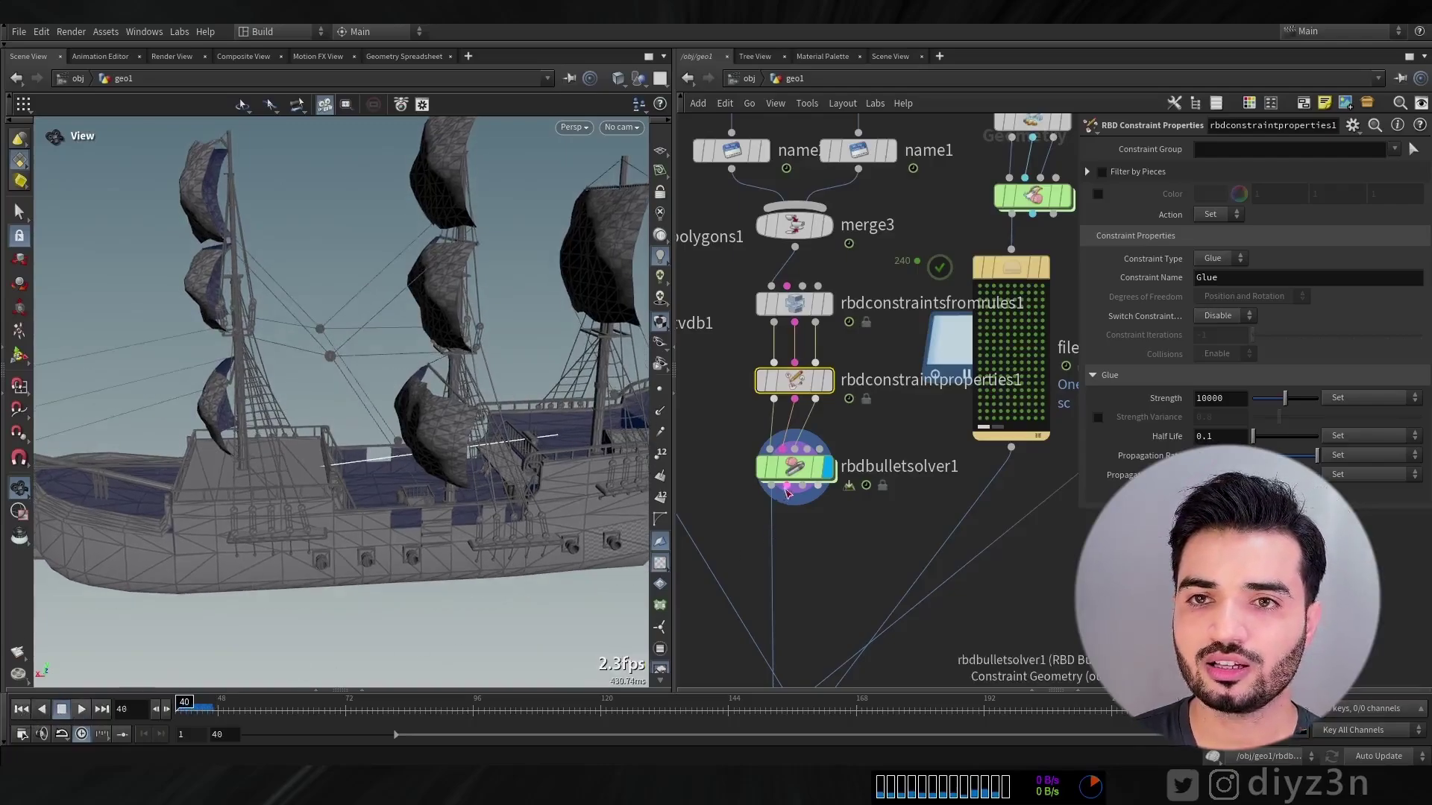
Add a POP Force with a Y force of 100 in the bullet solver's forces network and test the simulation from frame 40.
left_click(839, 555)
middle_click_drag(839, 555, 868, 475)
scroll(868, 476, "up", 1)
left_click_drag(812, 384, 813, 426)
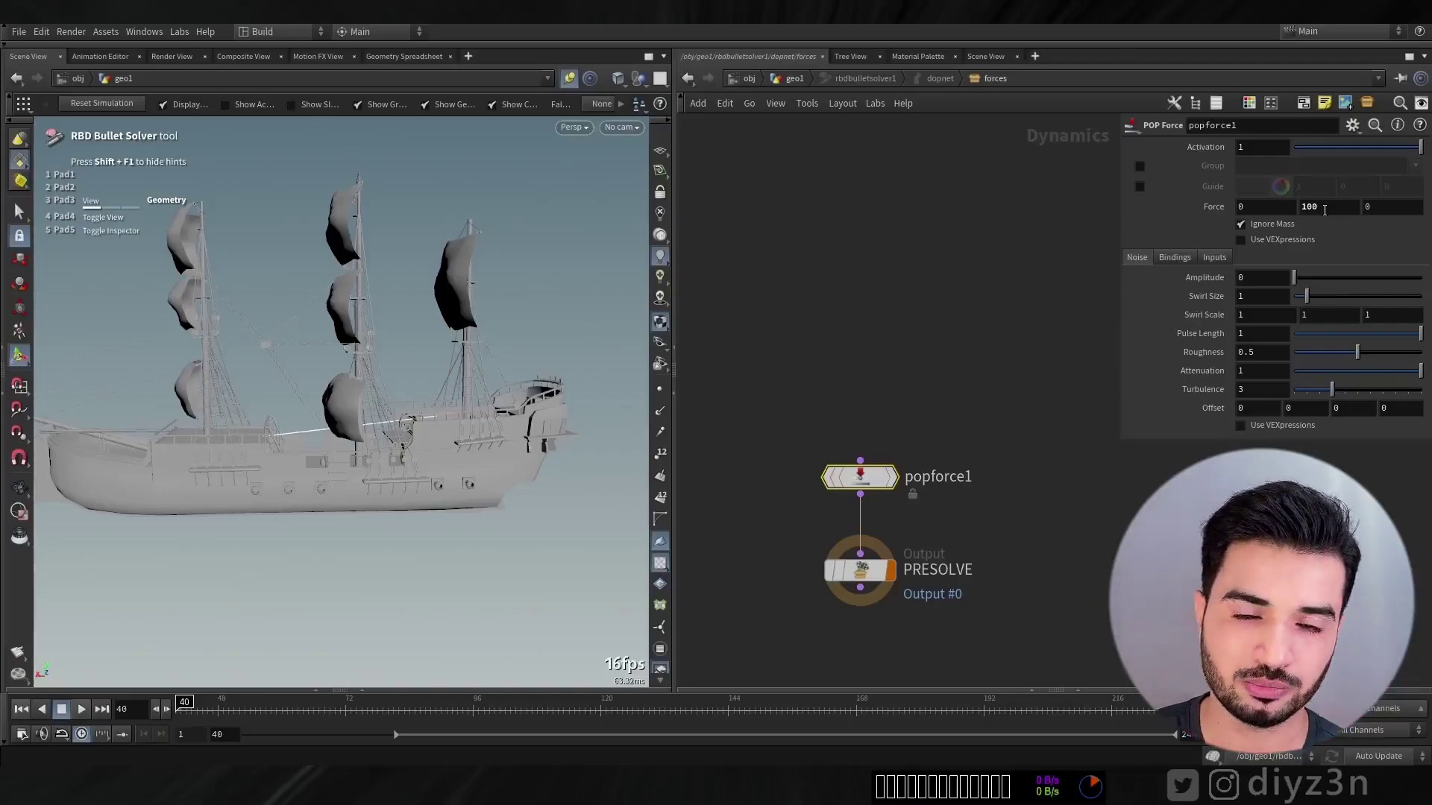
left_click(61, 711)
left_click(21, 710)
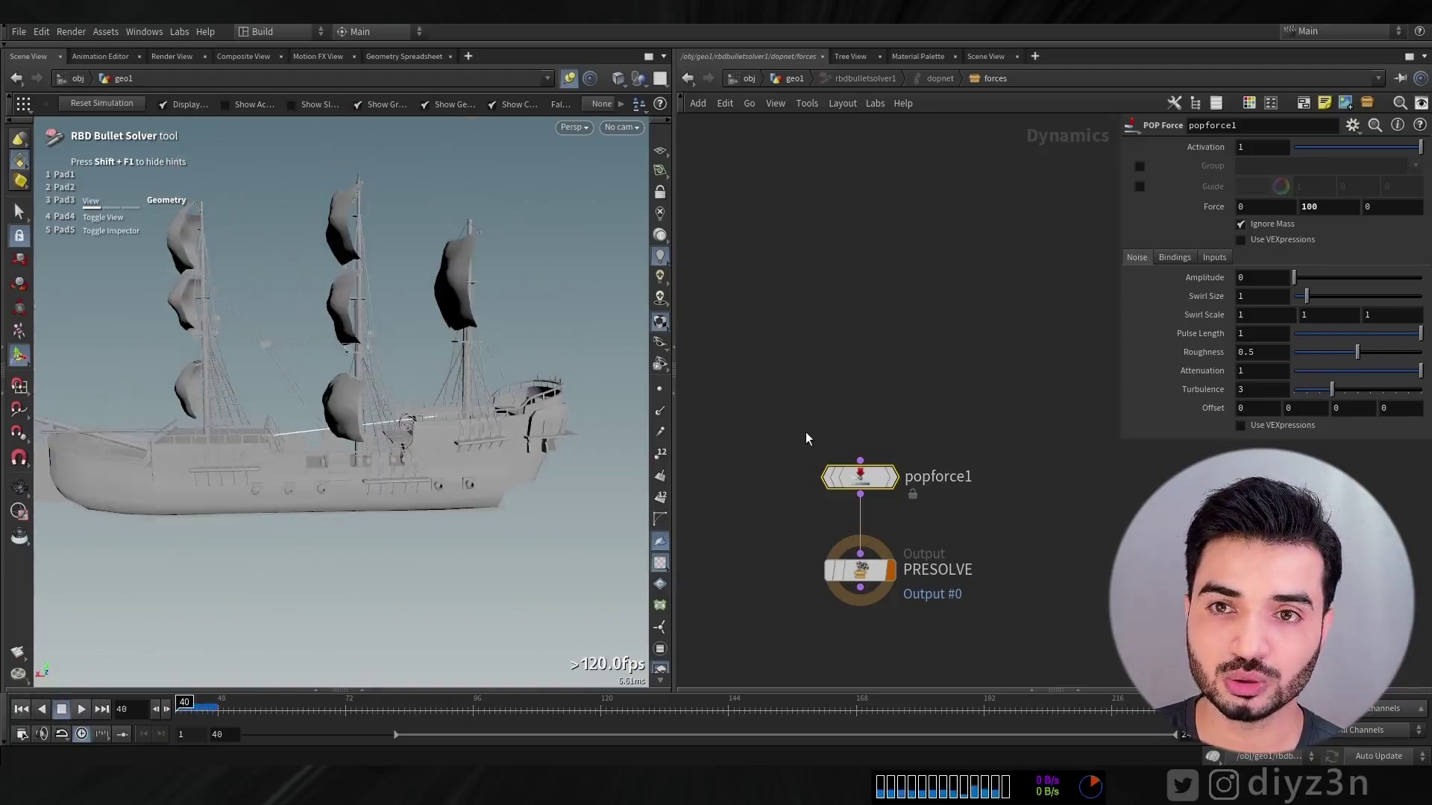
Add a POP Group above popforce1 and enable its bounding box region.
key("Tab")
type("gr")
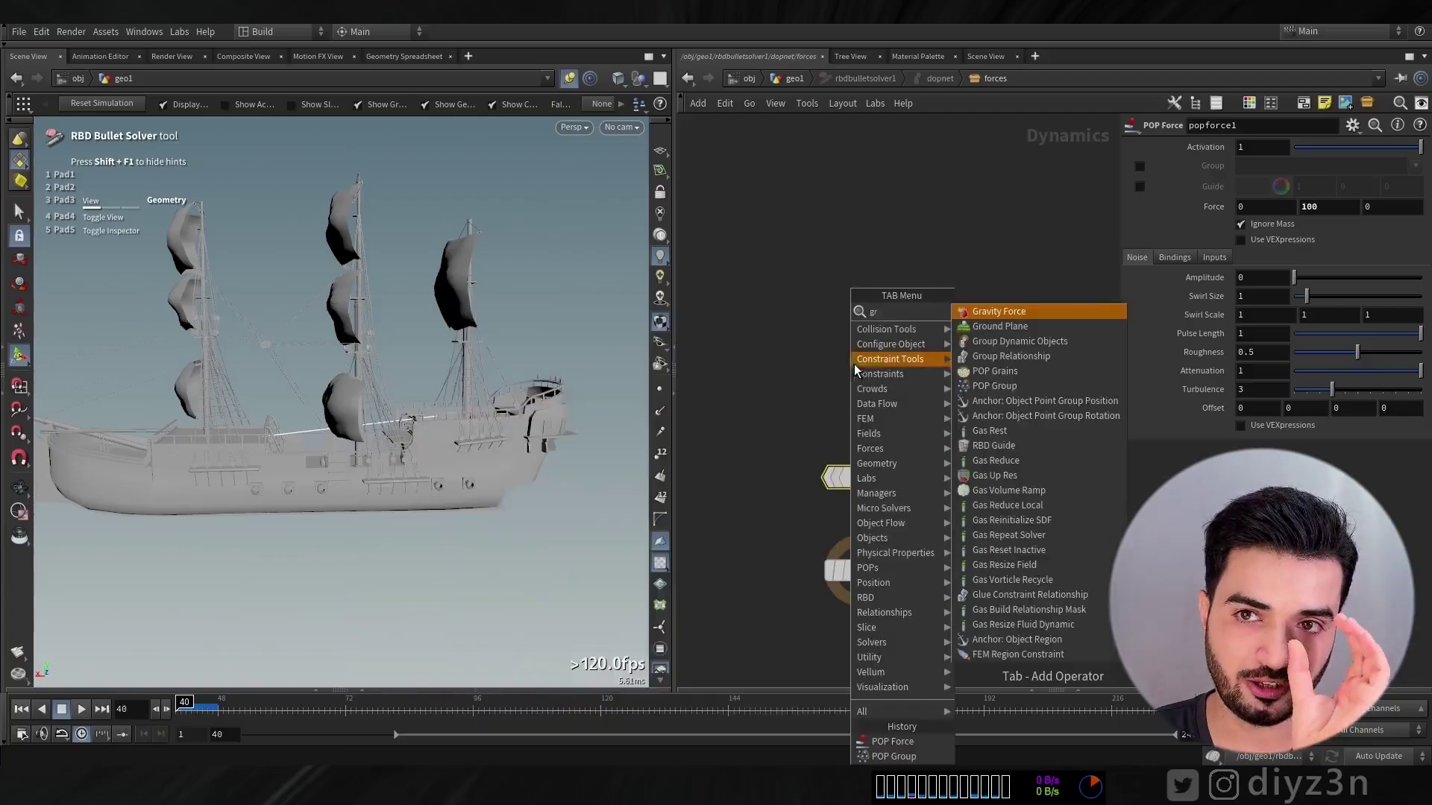
left_click(994, 386)
left_click(860, 383)
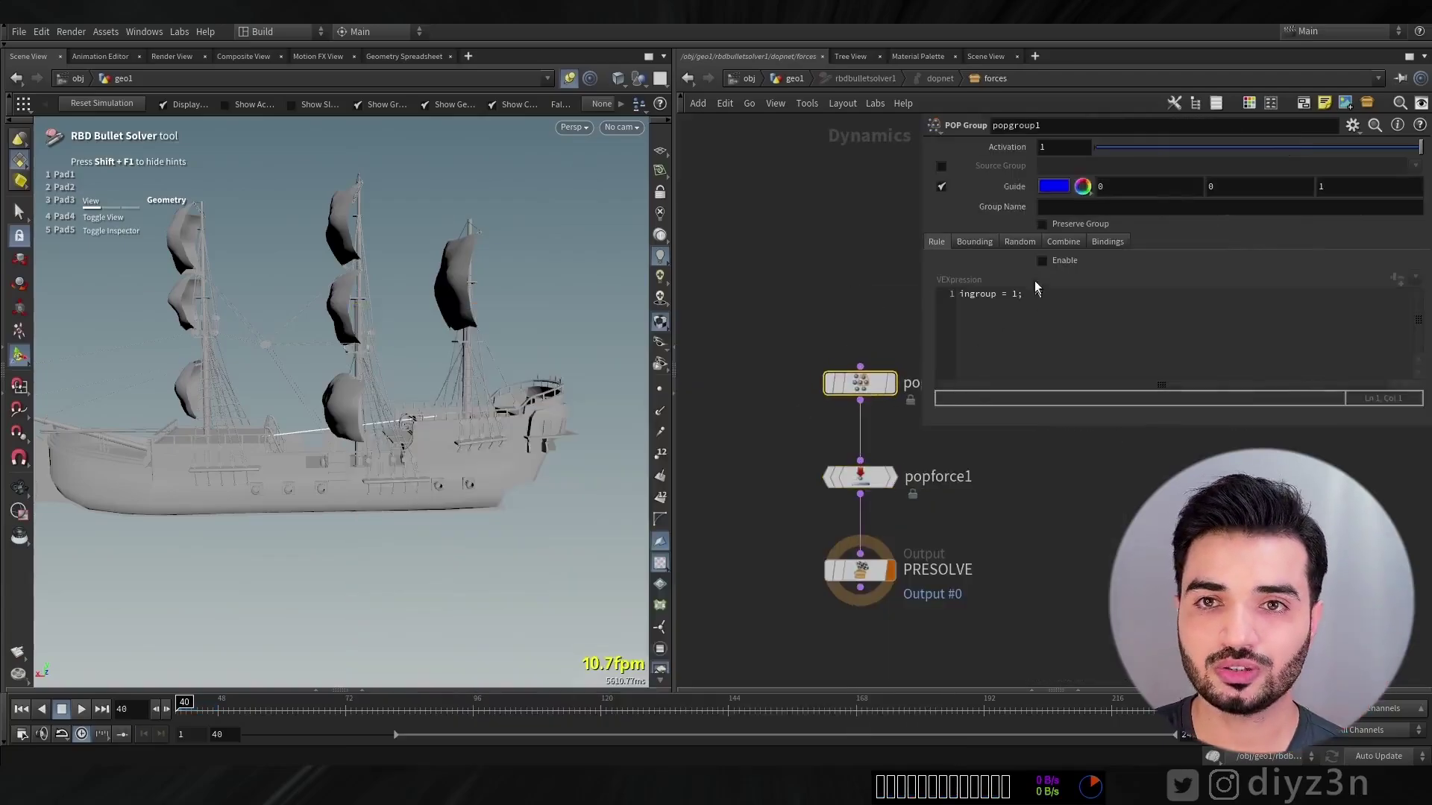
left_click(989, 243)
left_click(1043, 260)
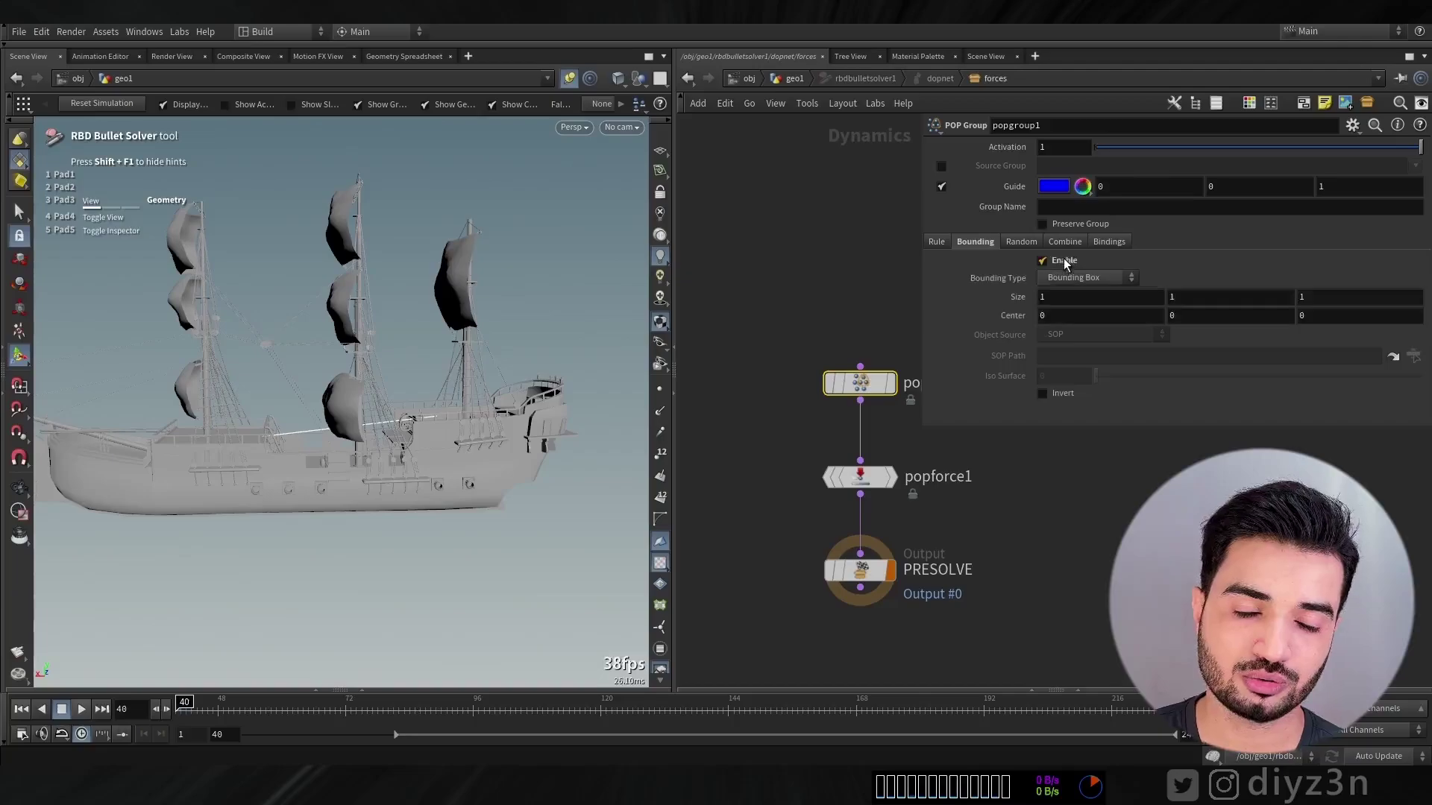
Show the POP group's bounding box handle in the viewport and move the box onto the ship, to a center Z of about 25.69.
left_click(570, 78)
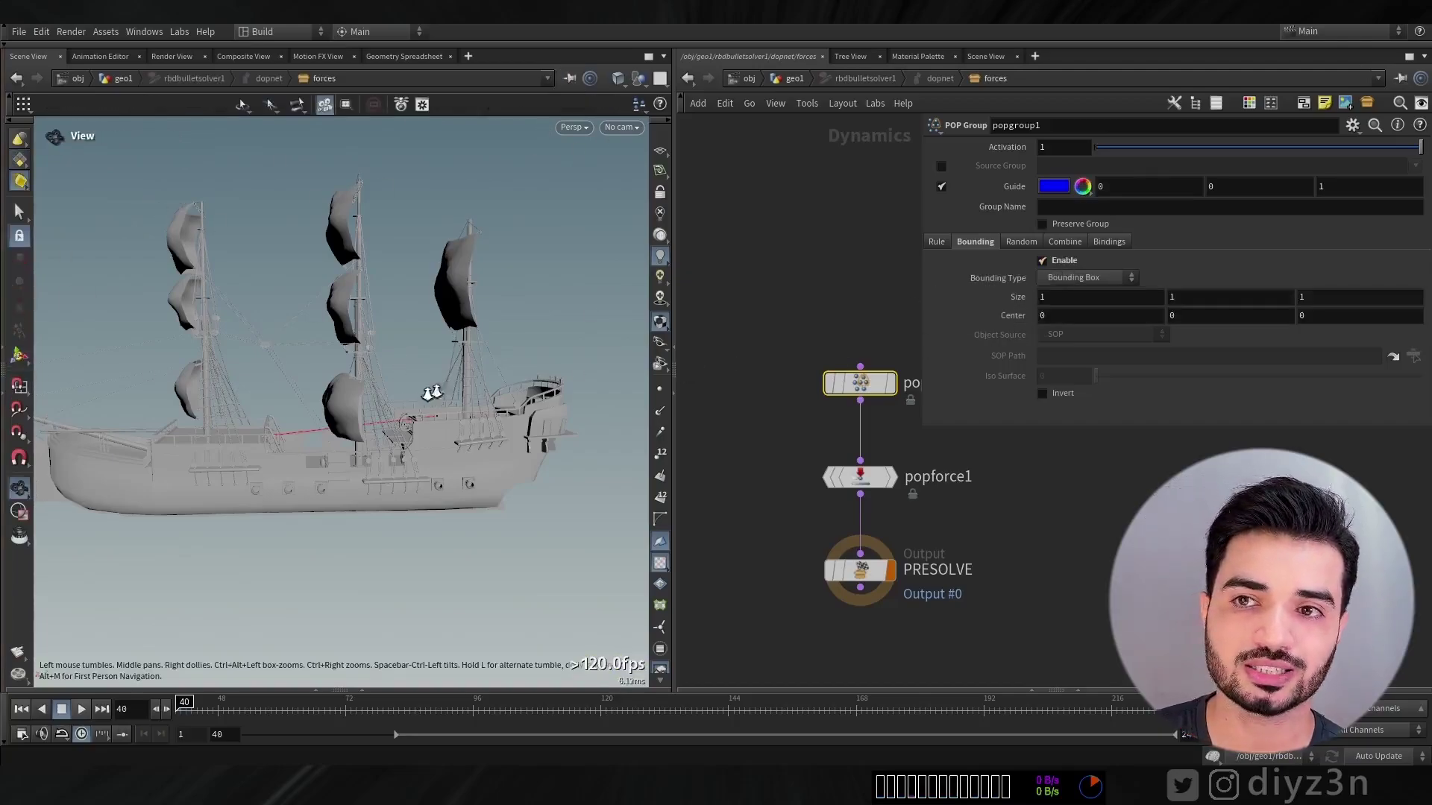
scroll(428, 393, "down", 5)
left_click_drag(400, 412, 358, 389, "alt")
scroll(466, 504, "up", 2)
scroll(476, 403, "up", 5)
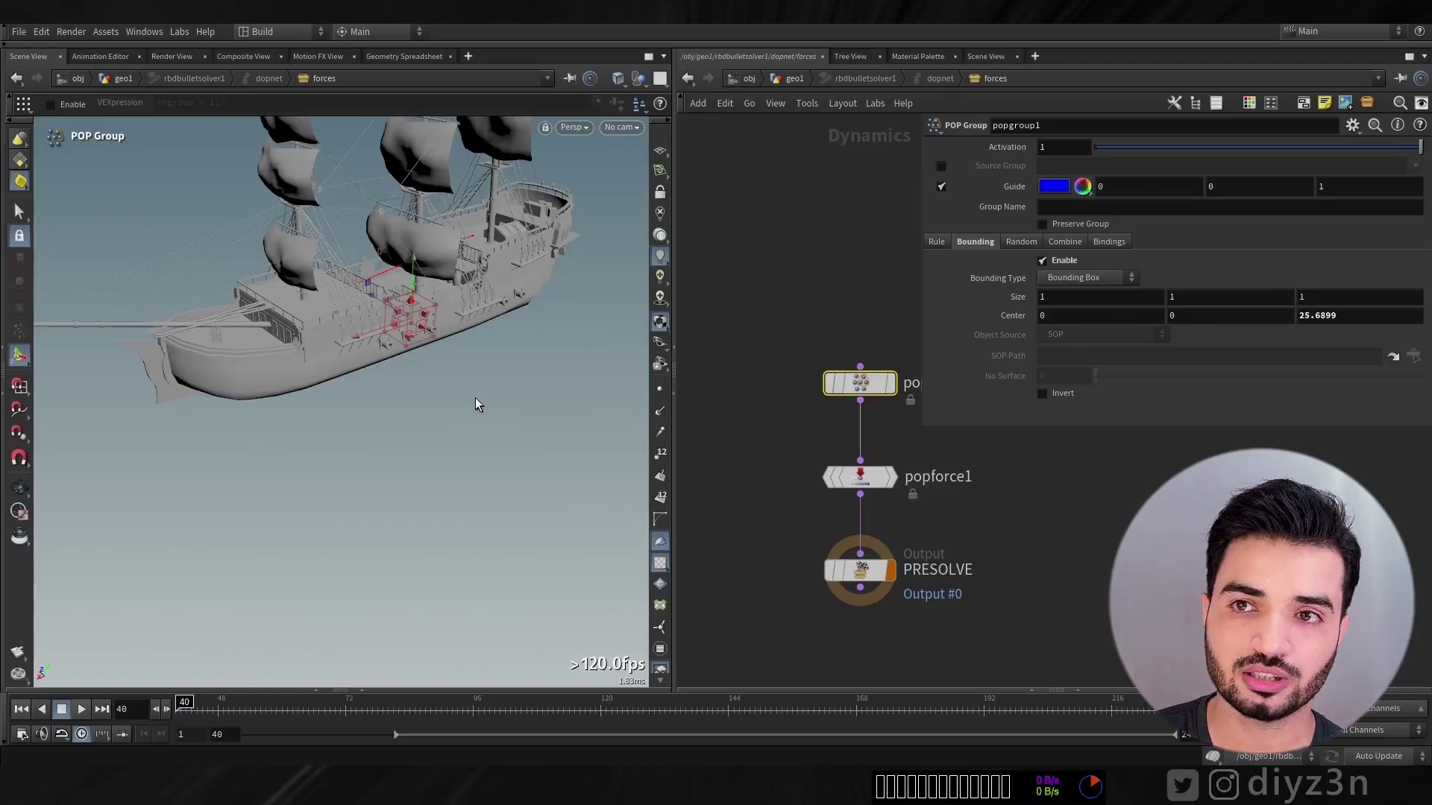
key("Escape")
scroll(462, 418, "up", 6)
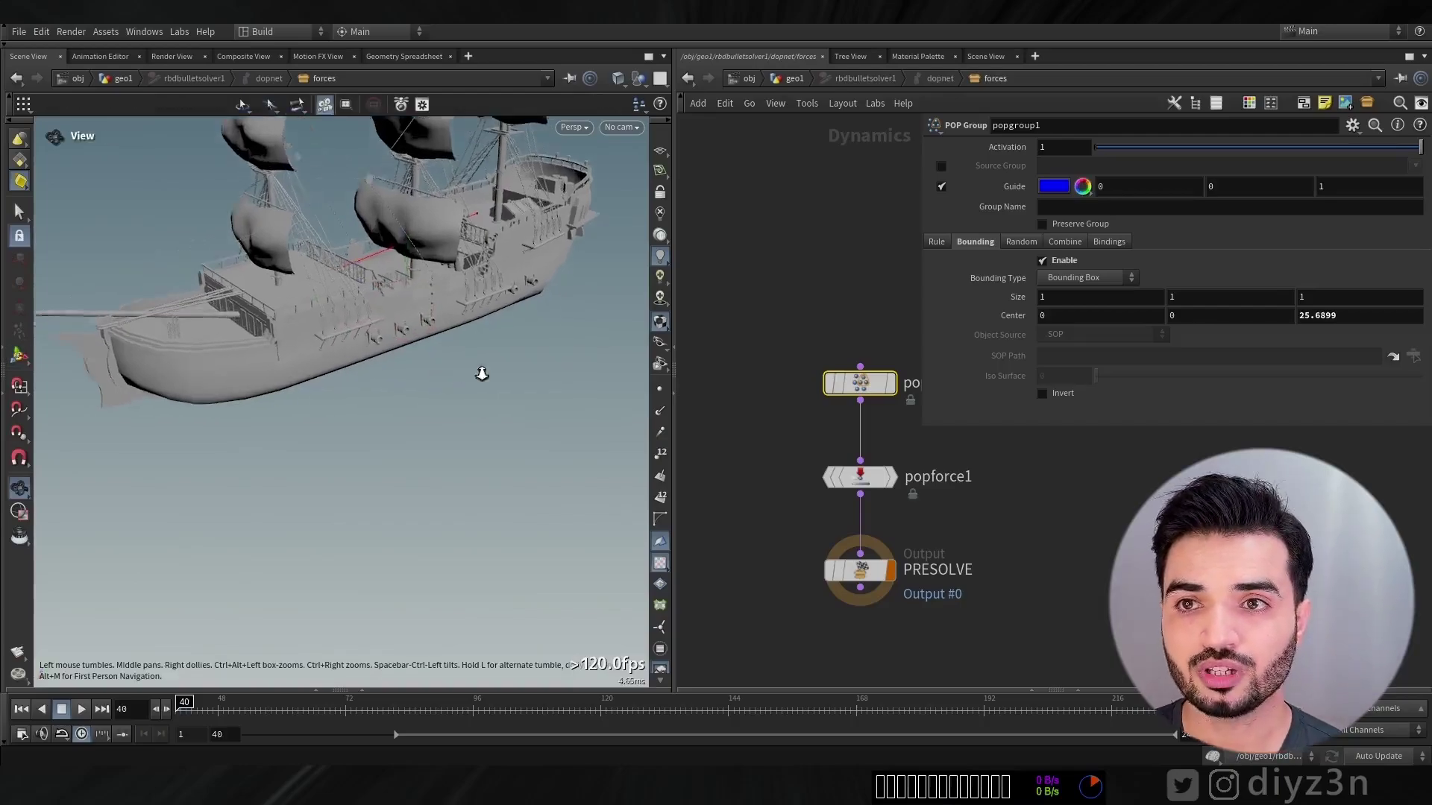
left_click_drag(391, 474, 394, 486)
key("Return")
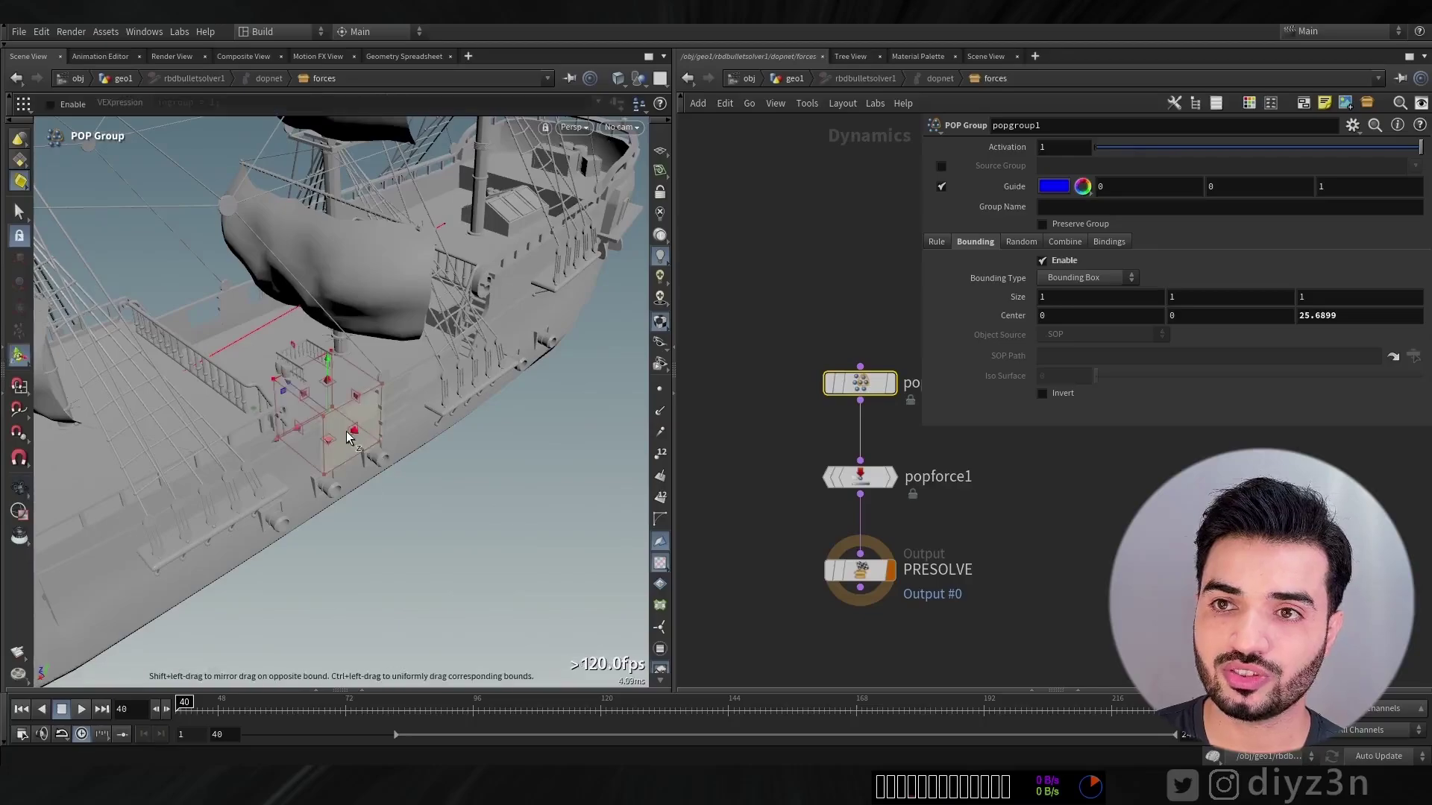
Resize the POP group's bounding box around the ship's middle to about 4.01 × 5.02 × 7.04, with center Y about 0.59.
left_click_drag(348, 437, 545, 574)
mouse_move(382, 562)
left_mouse_down()
mouse_move(367, 543)
mouse_move(460, 473)
mouse_move(447, 374)
mouse_move(365, 553)
left_mouse_up()
key("Escape")
right_click_drag(365, 553, 150, 540)
left_click_drag(150, 540, 401, 536)
middle_click_drag(402, 536, 343, 455)
left_click_drag(329, 420, 329, 373)
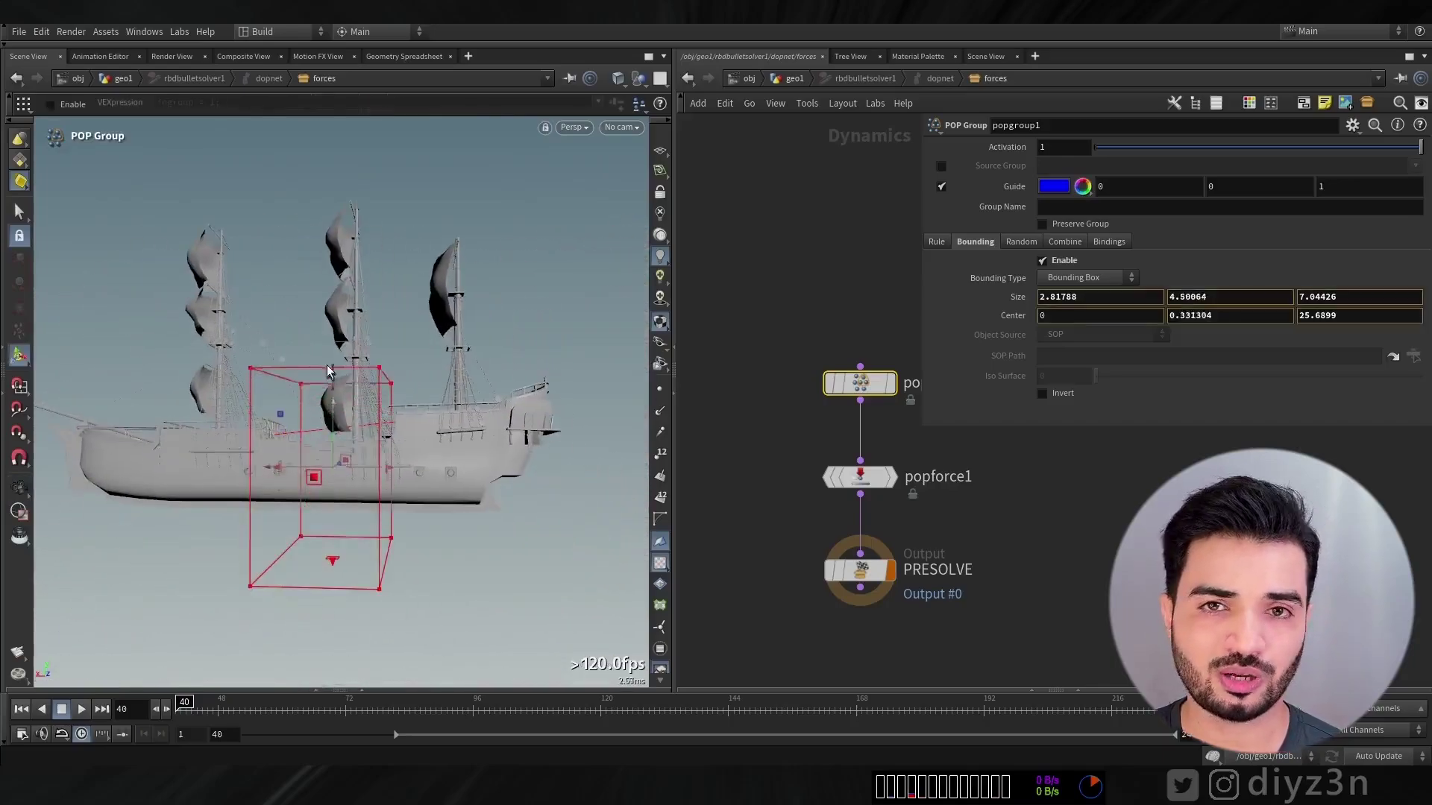
left_click_drag(343, 463, 430, 499, "alt")
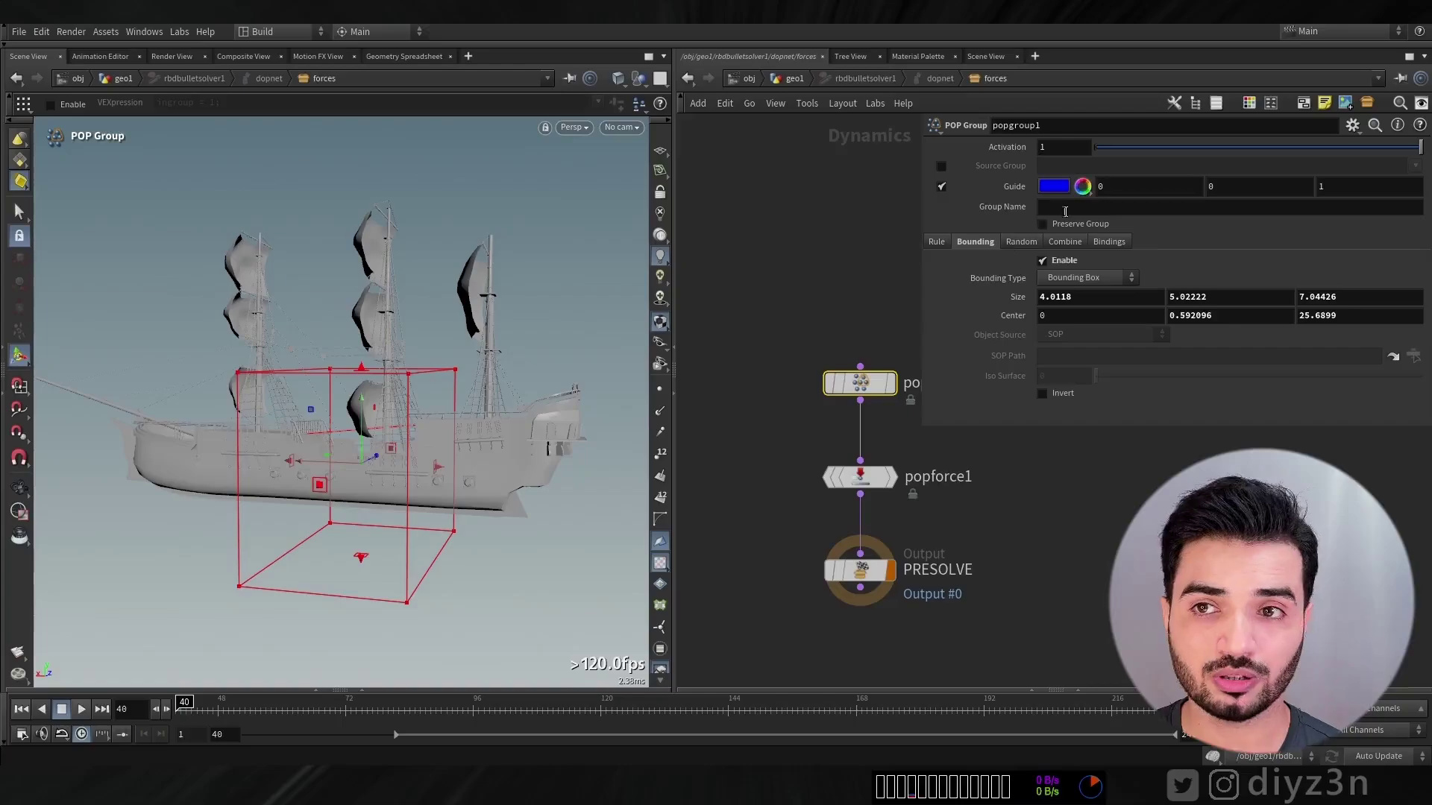
Name the POP group GG and enable the group restriction on popforce1.
type("GG")
left_click(837, 478)
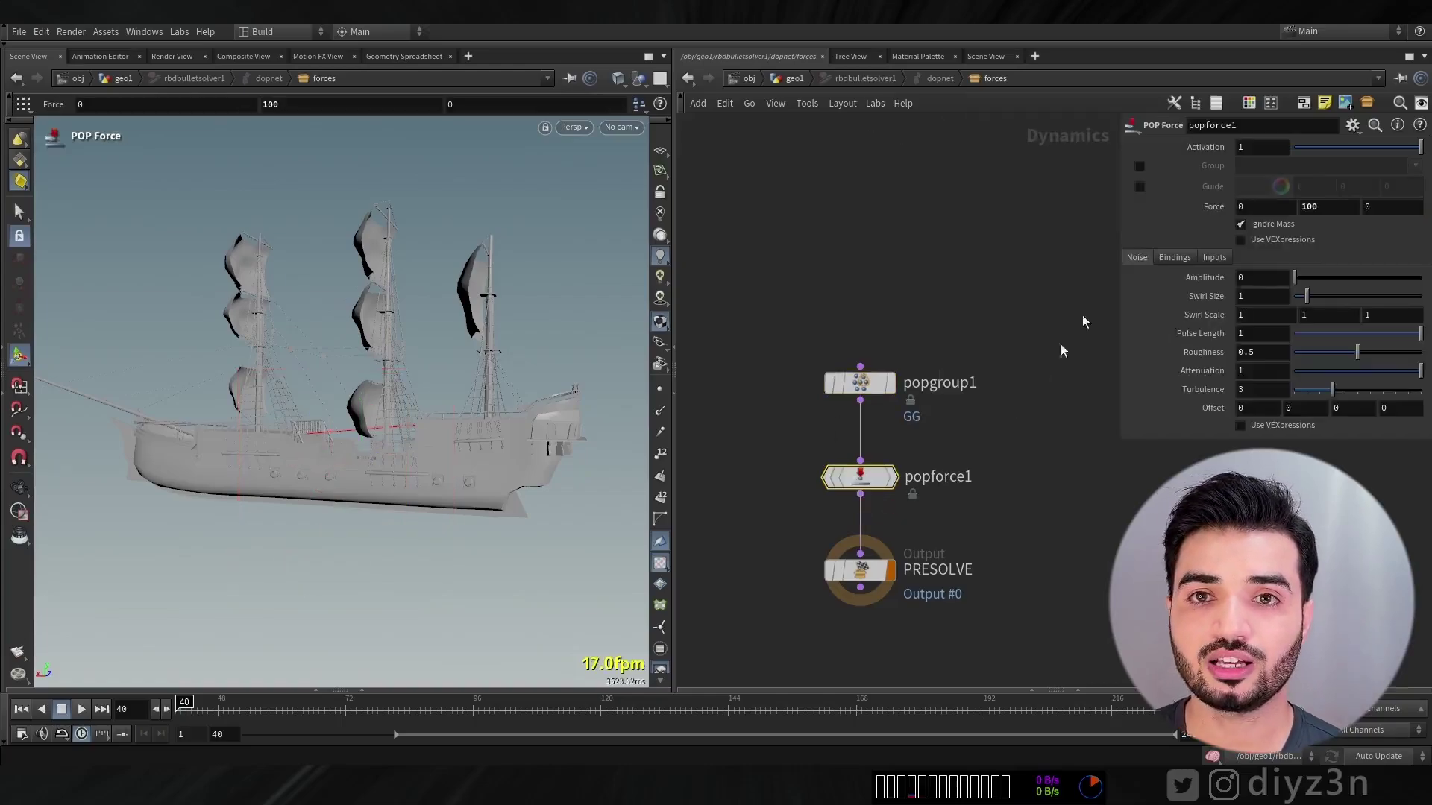
left_click(1140, 166)
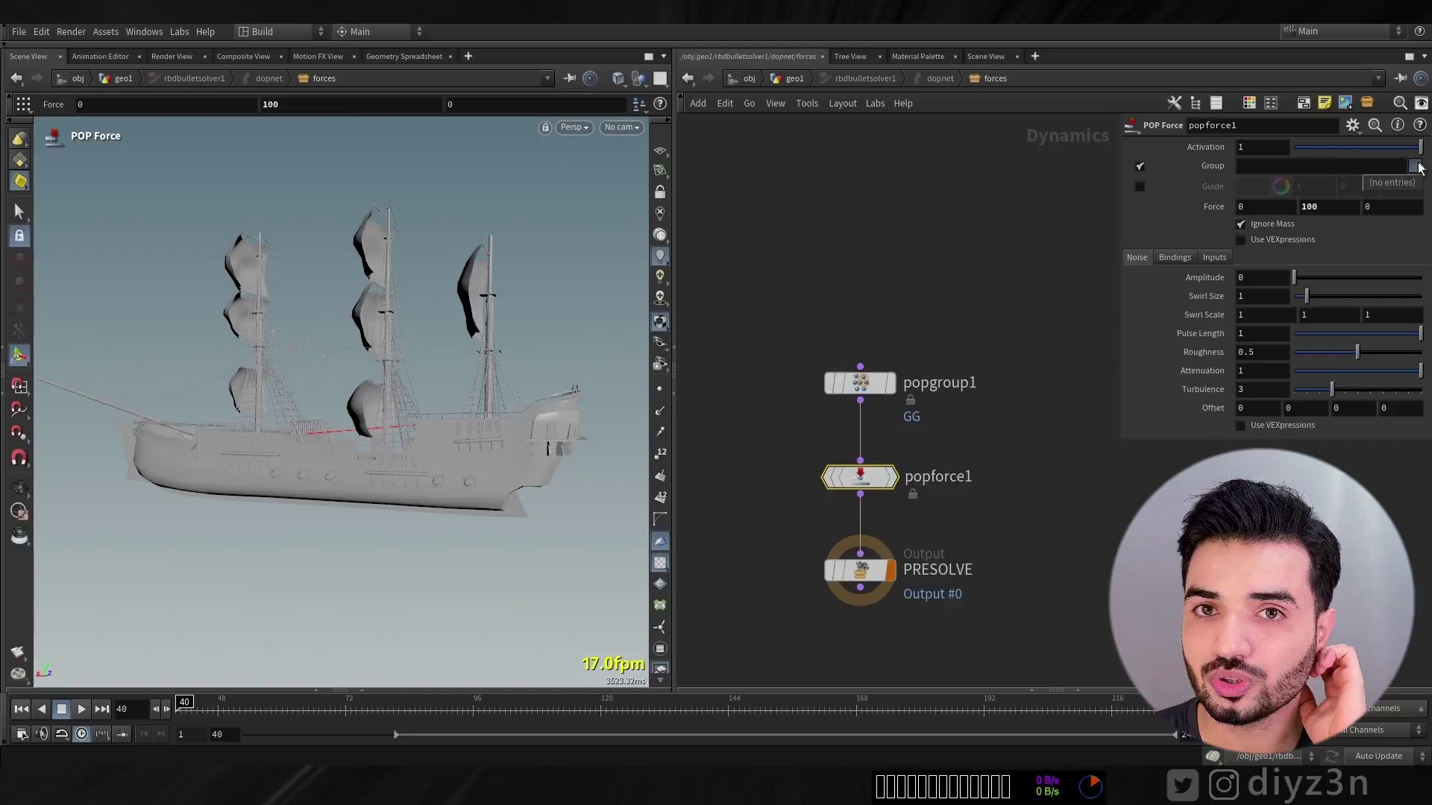
Return to the geo1 network, play the bullet simulation for a few frames and inspect the ship up close.
left_click(799, 82)
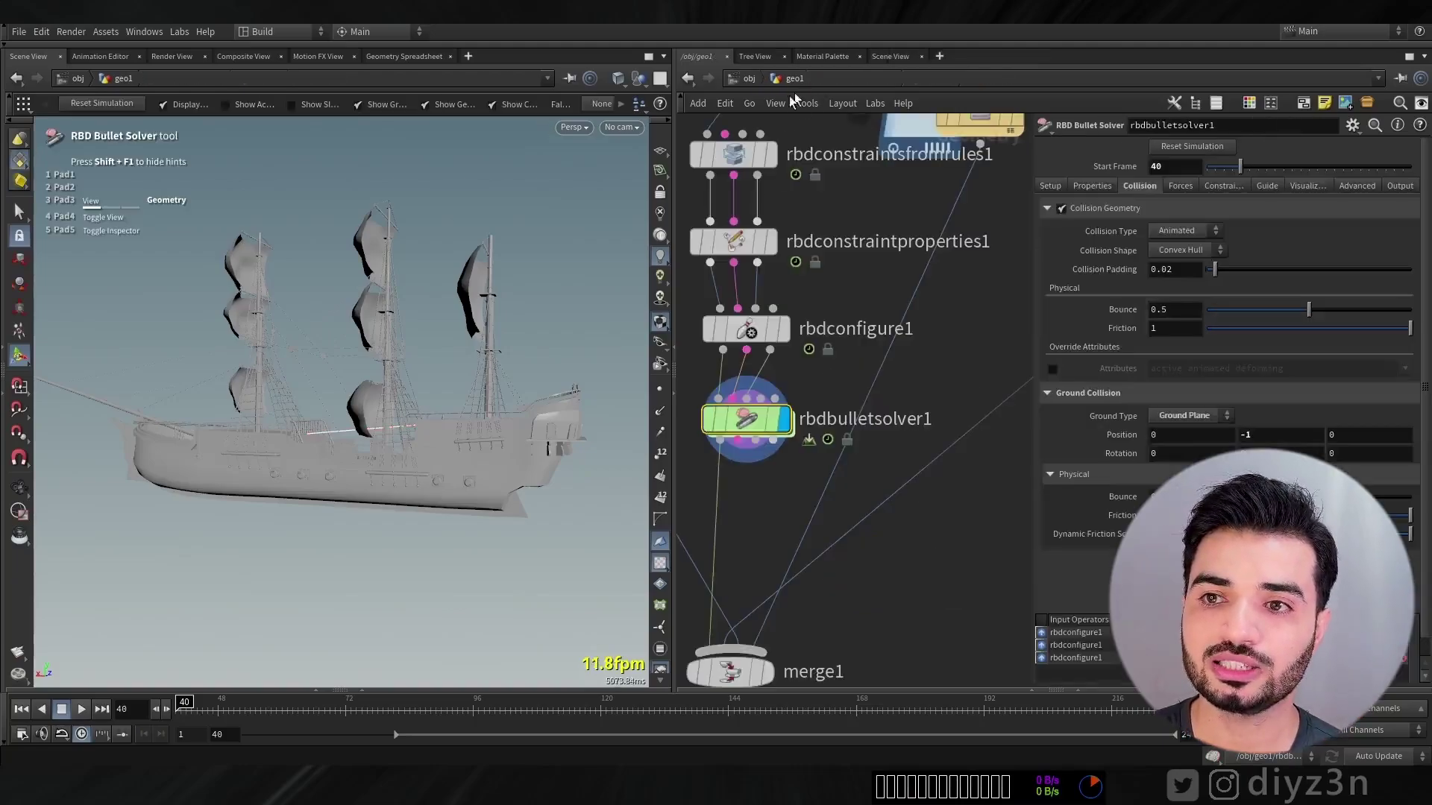
left_click(63, 710)
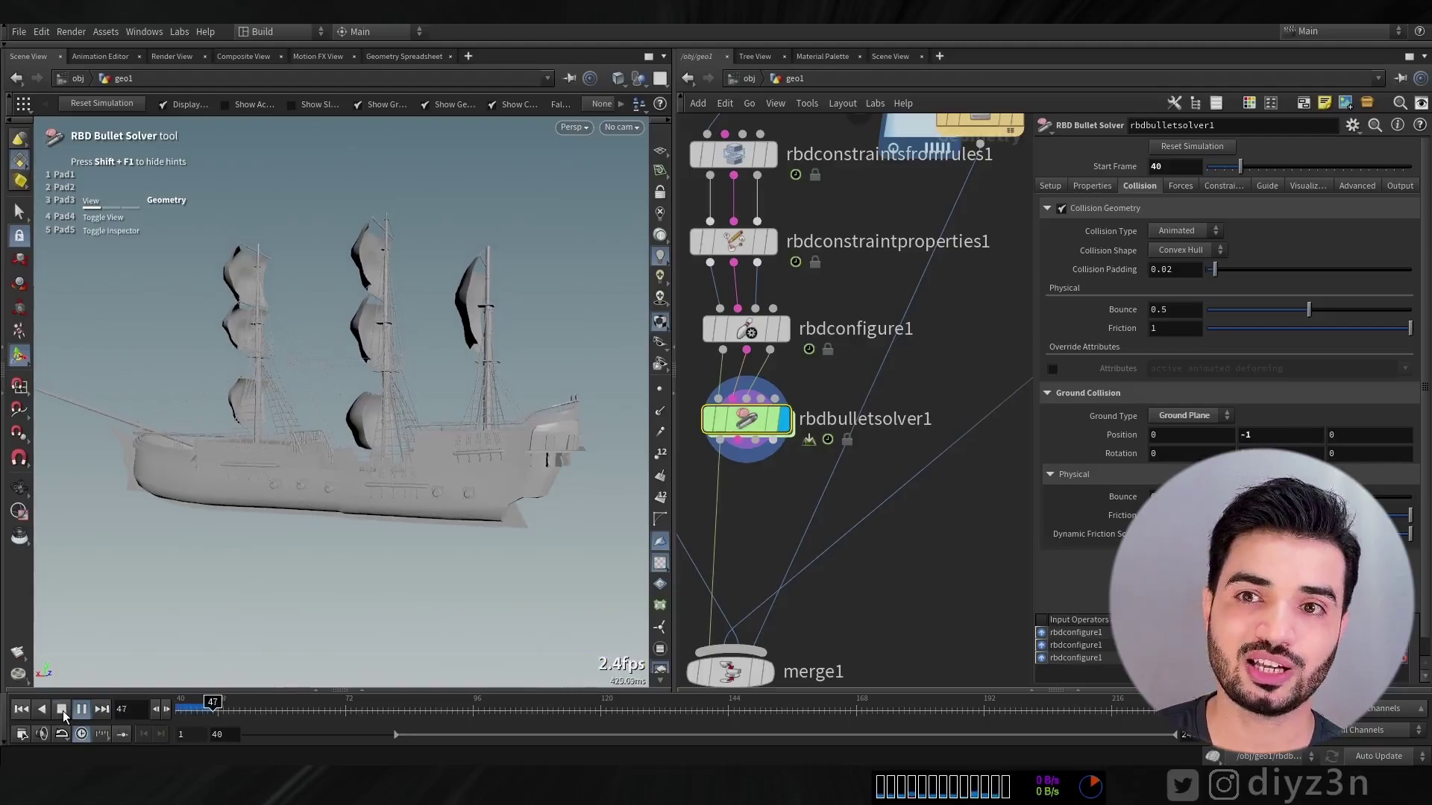
key("Escape")
right_click_drag(444, 483, 345, 570)
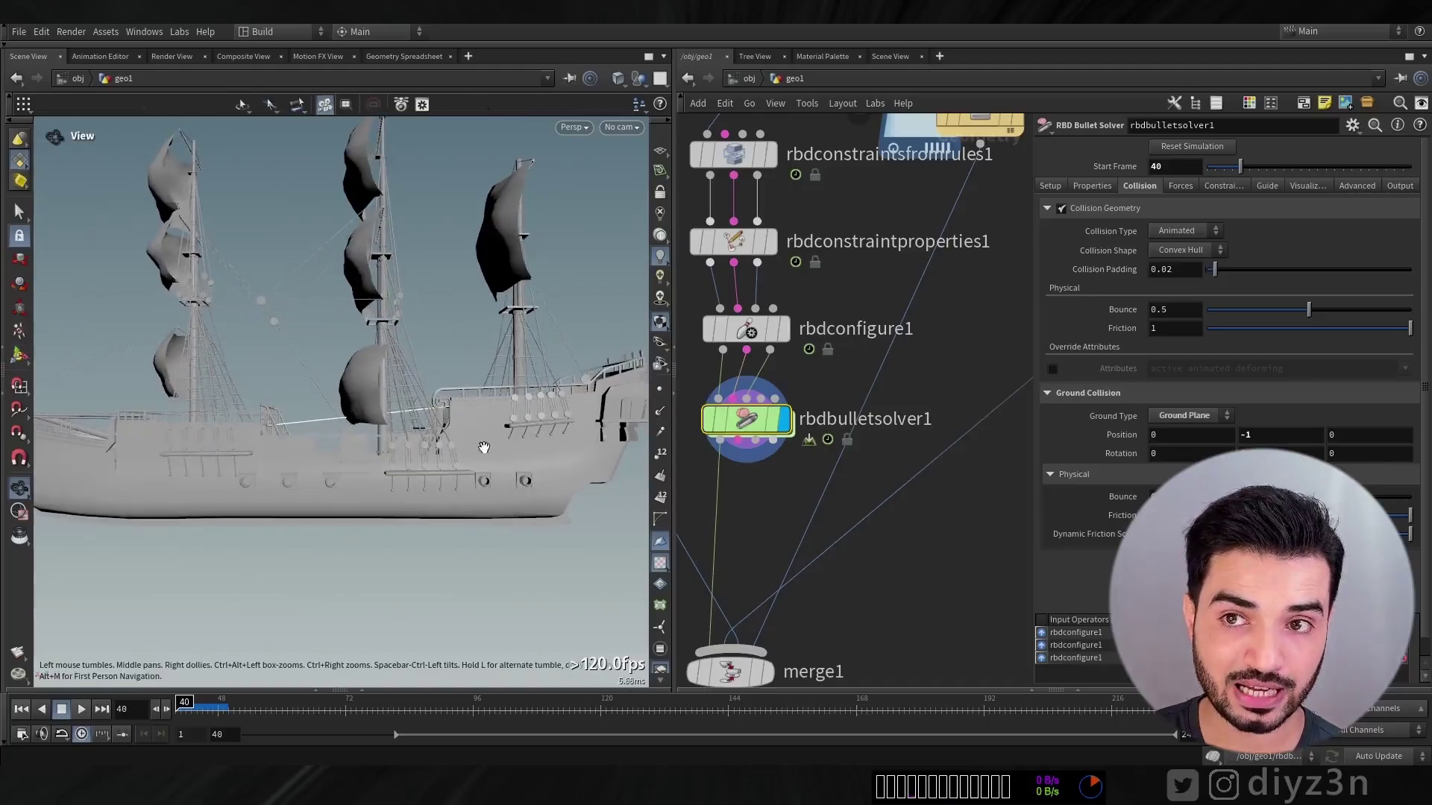
right_click_drag(483, 448, 393, 460)
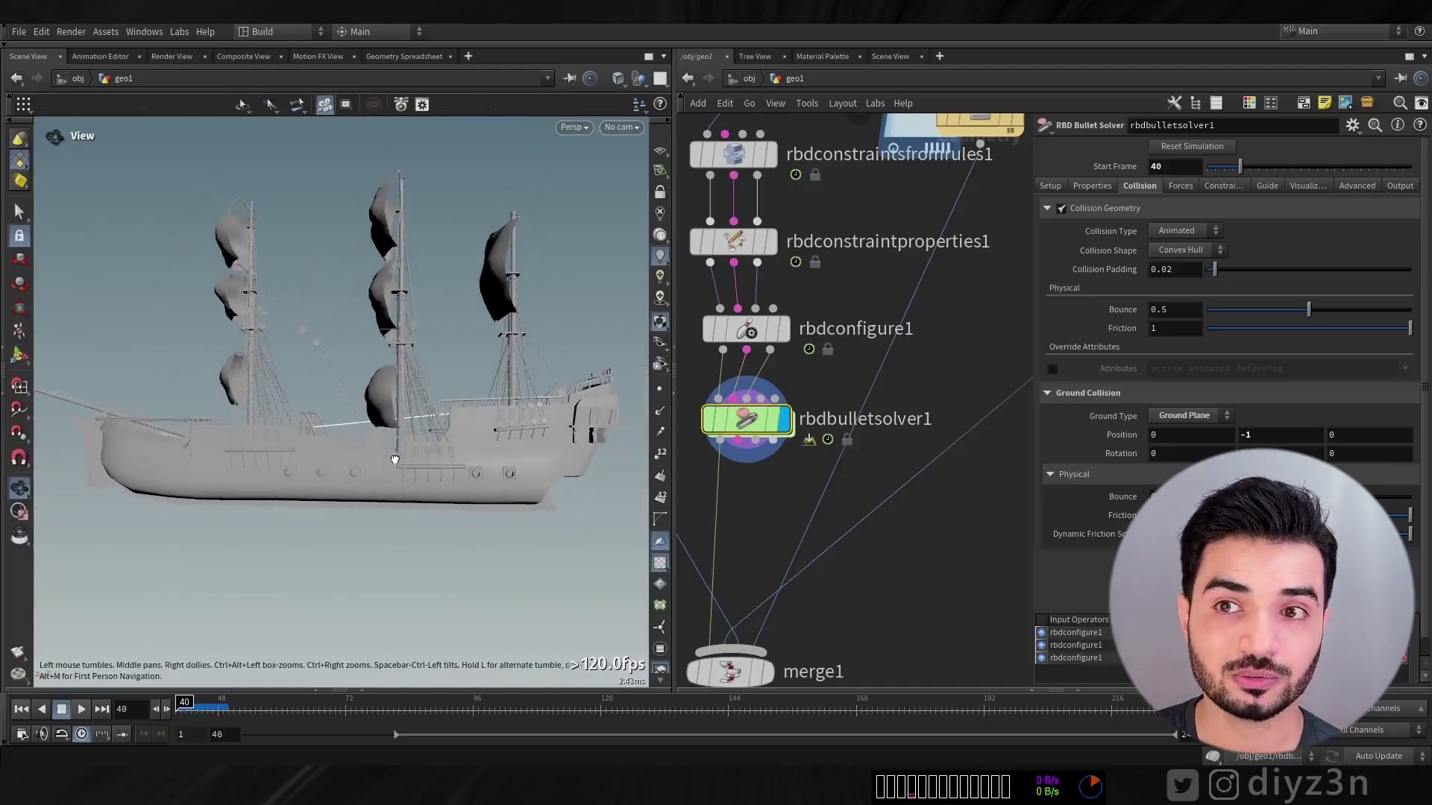
Inspect rbdconfigure1's output, display rbdbulletsolver1 again and bypass rbdconfigure1.
left_click(783, 329)
left_click(751, 331)
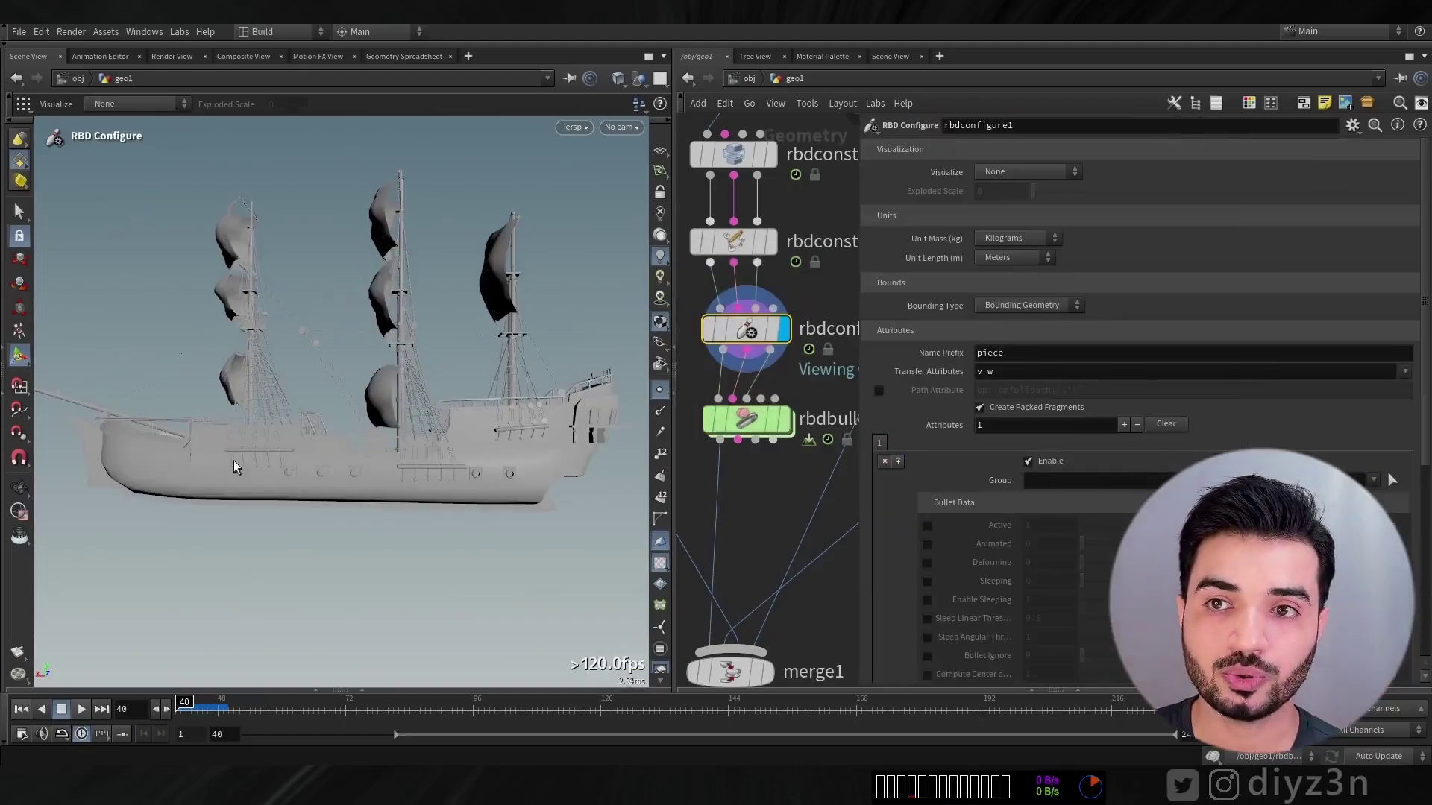
mouse_move(748, 489)
middle_mouse_down()
mouse_move(780, 505)
mouse_move(728, 491)
mouse_move(760, 533)
mouse_move(801, 534)
middle_mouse_up()
left_click(765, 422)
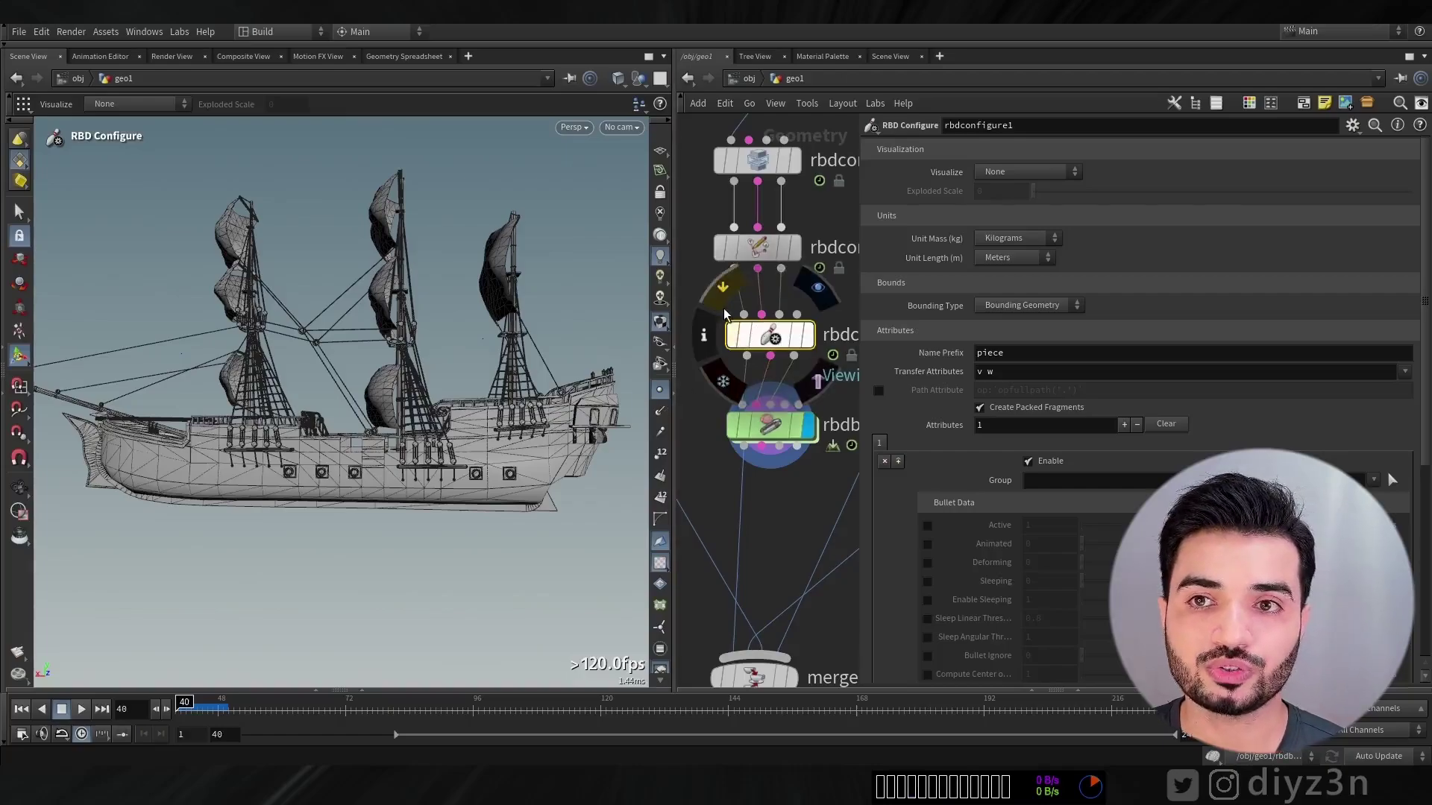
left_click(733, 335)
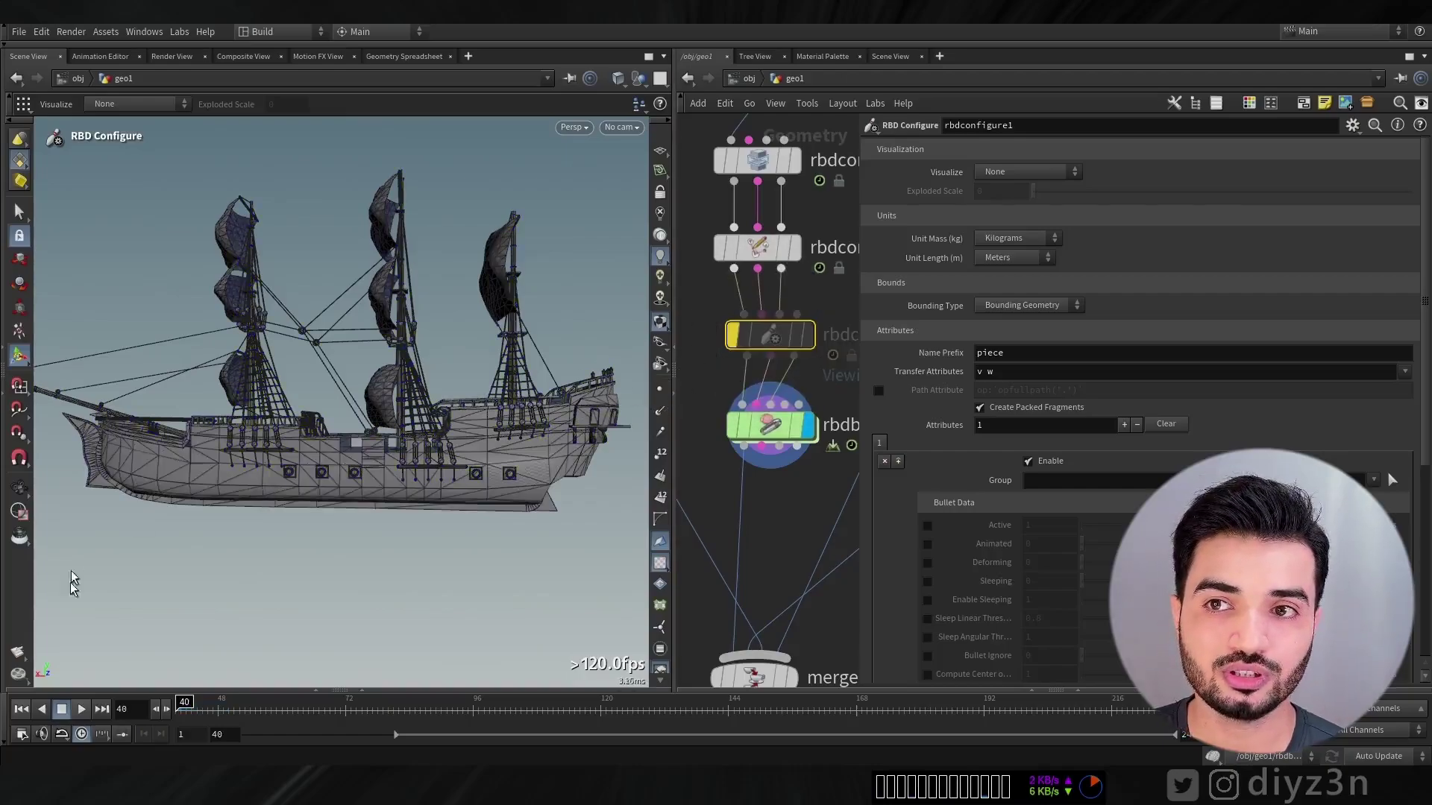
Play the simulation with rbdconfigure1 bypassed to about frame 45 and return to the start frame.
left_click(81, 709)
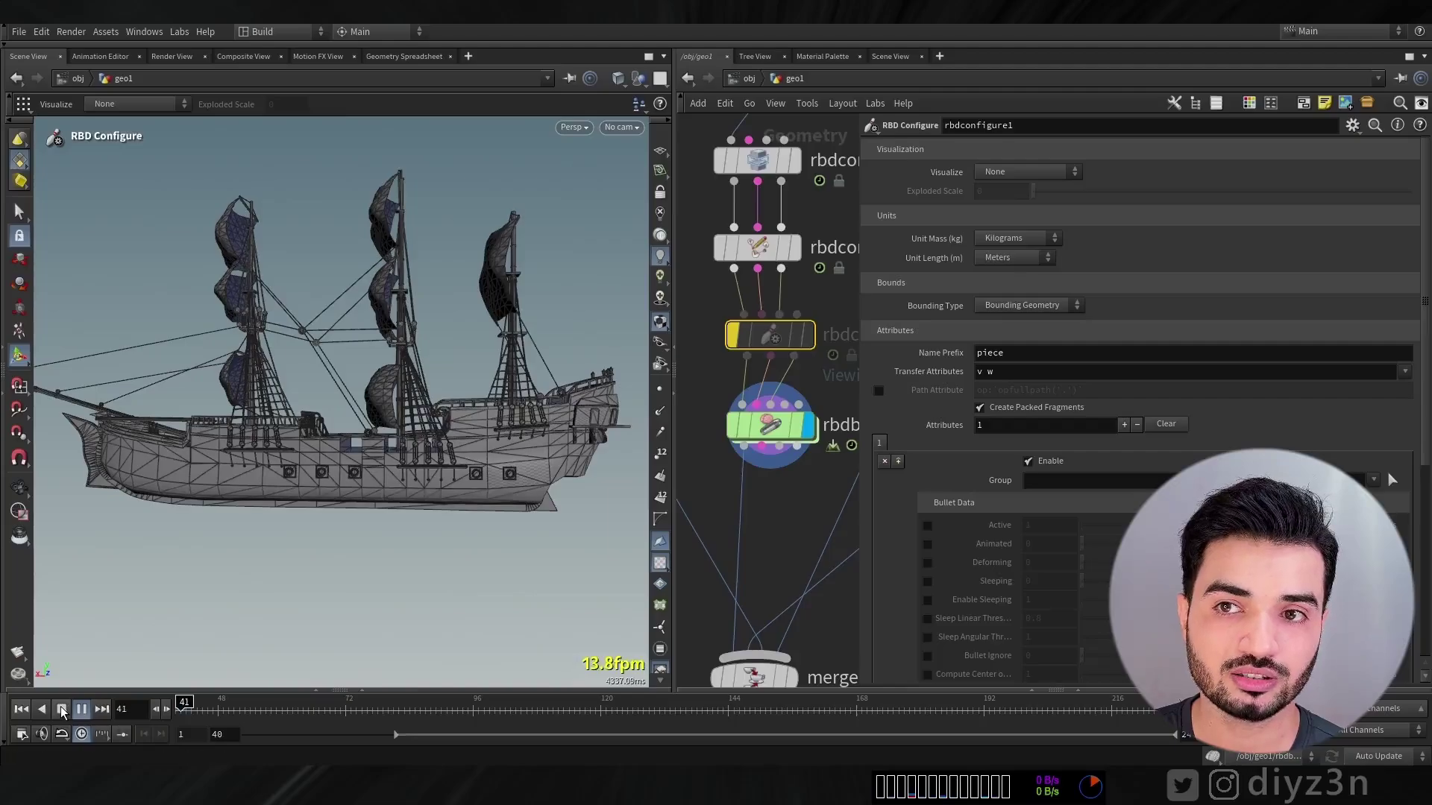
left_click(62, 709)
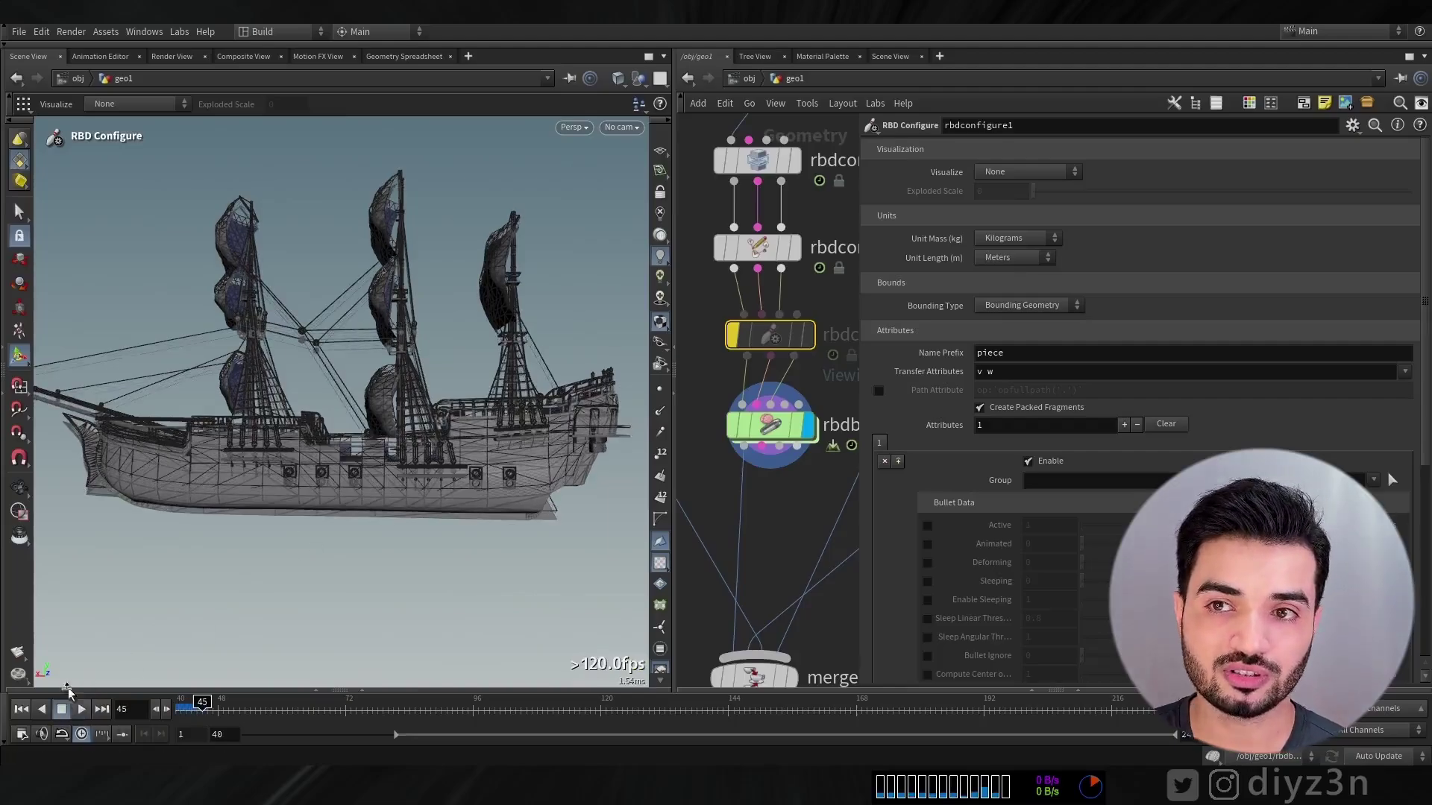
left_click(21, 709)
Display sphere4 and scrub its animation back to the start at frame 40.
mouse_move(776, 340)
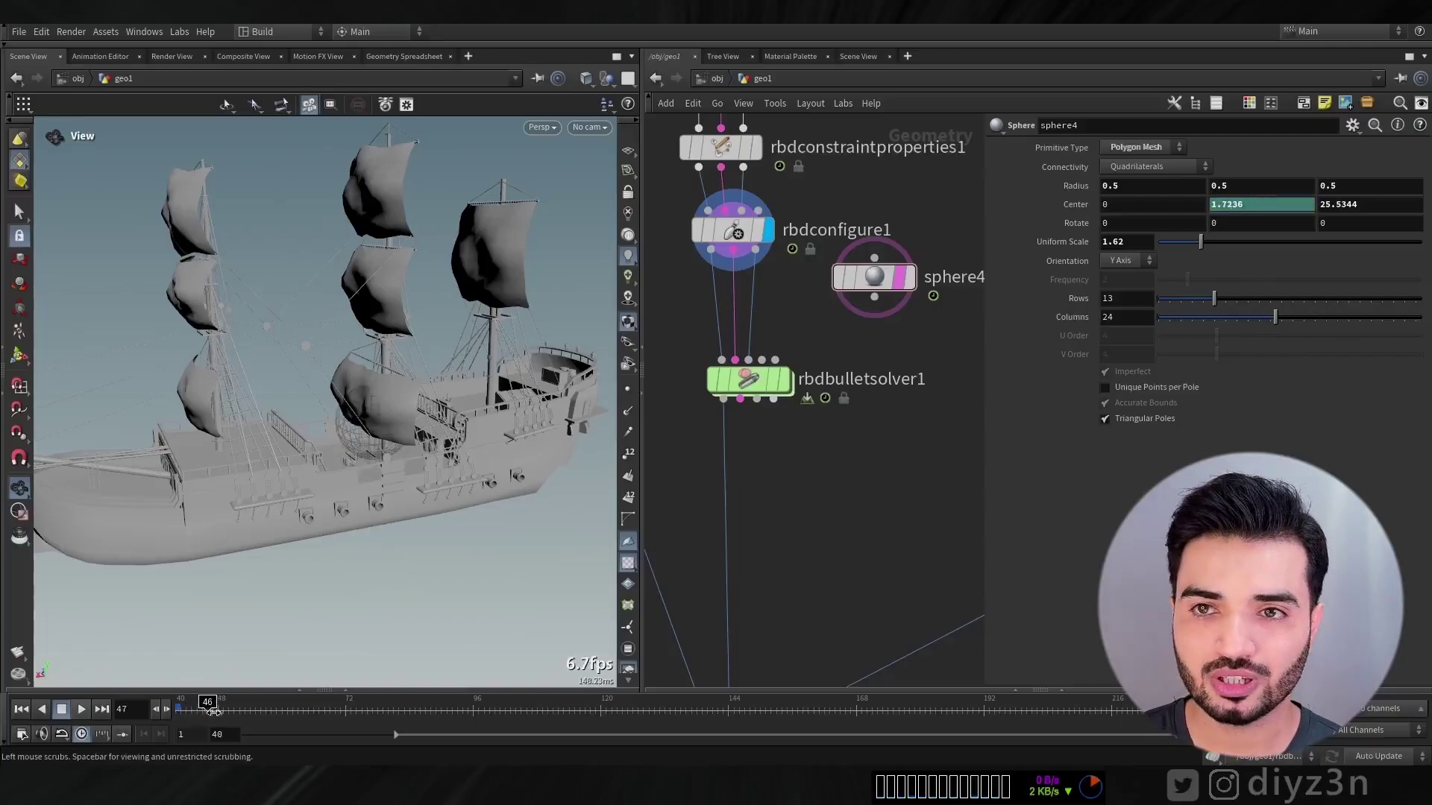
left_click(904, 276)
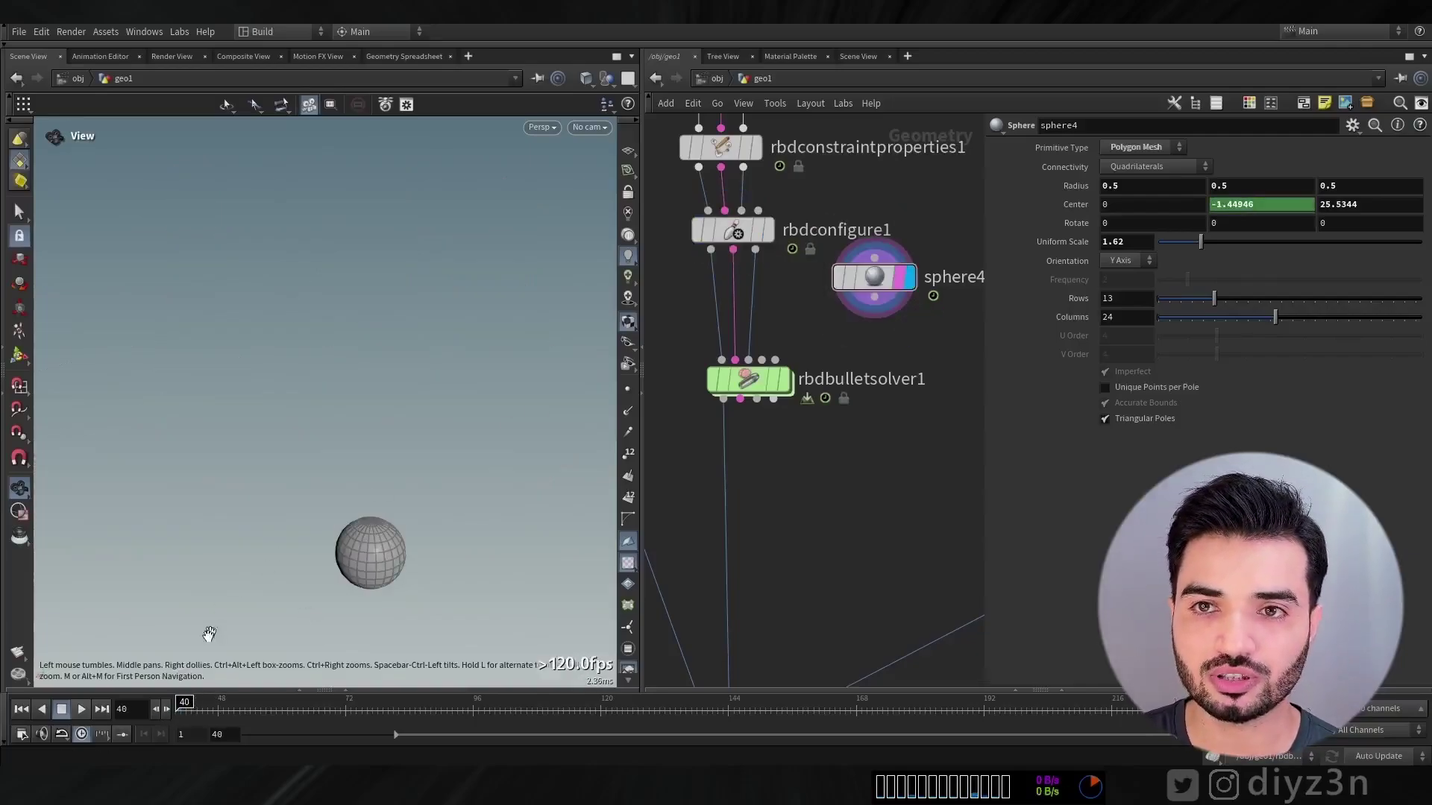
left_click(191, 701)
left_click_drag(191, 702, 186, 701)
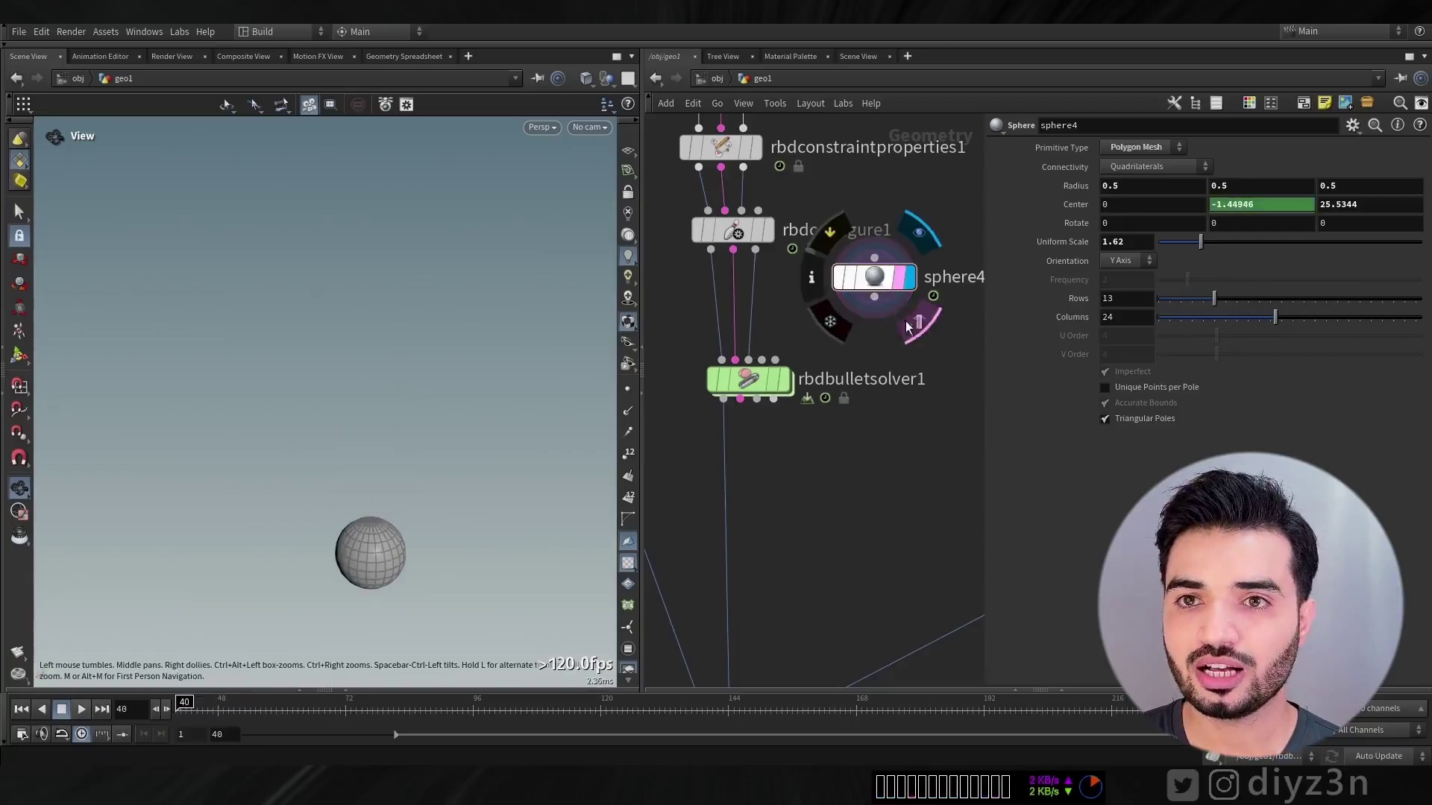
Connect sphere4 to the fourth input of rbdbulletsolver1 as collision geometry and display the solver.
left_click(762, 361)
left_click(874, 297)
left_click(792, 335)
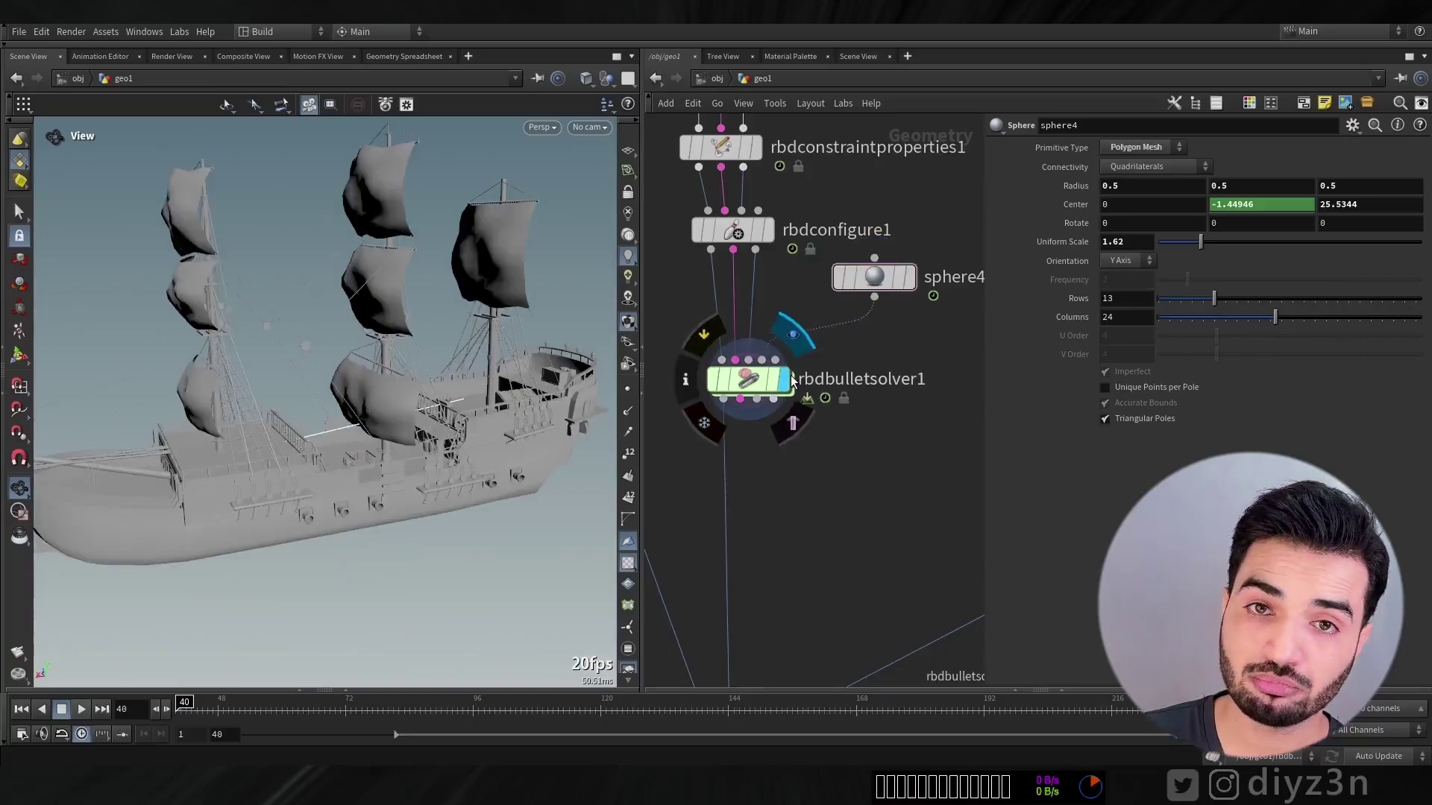
left_click(762, 379)
Play the simulation with the sphere collider to about frame 52 and examine the underside of the hull.
left_click(81, 710)
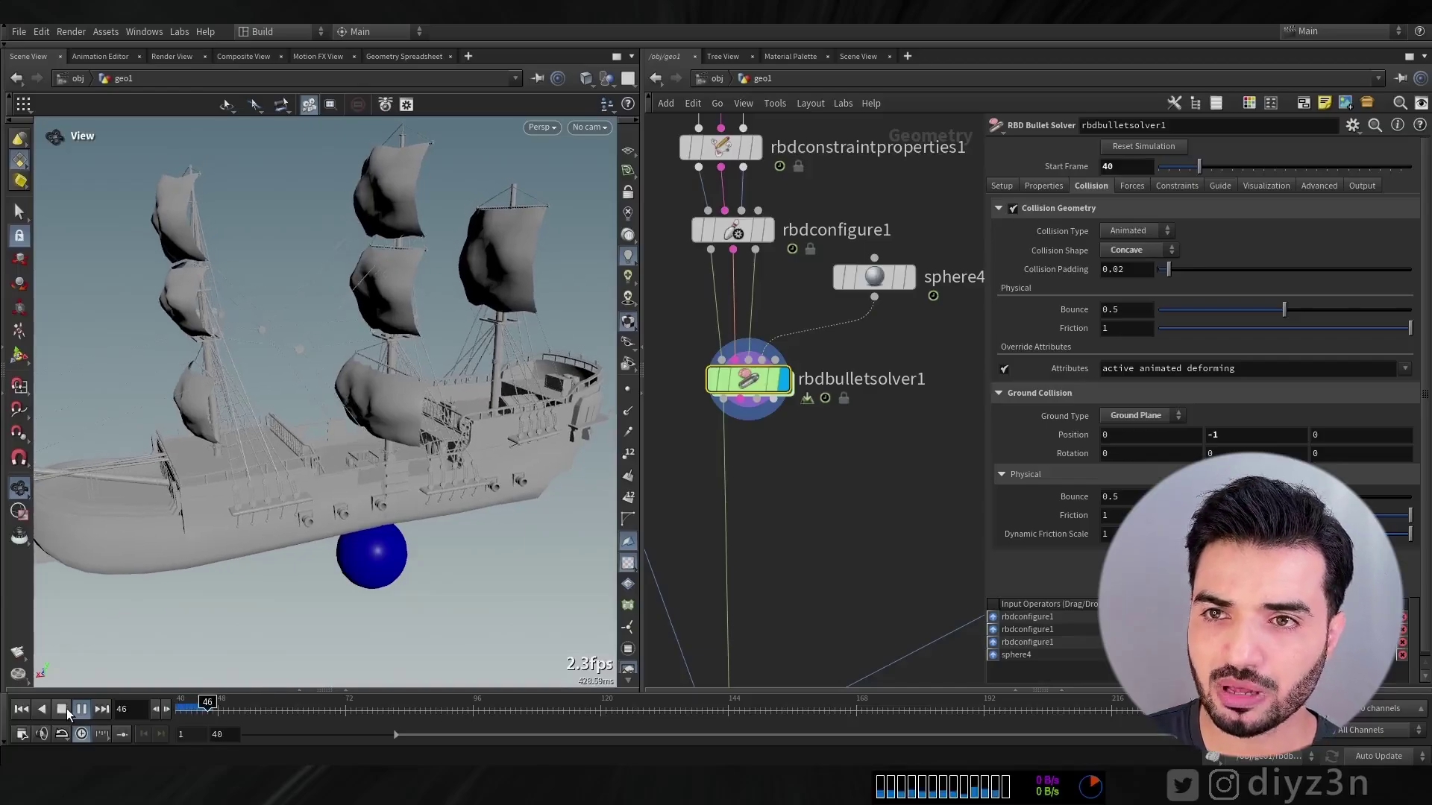
left_click(62, 709)
left_click_drag(514, 424, 396, 484)
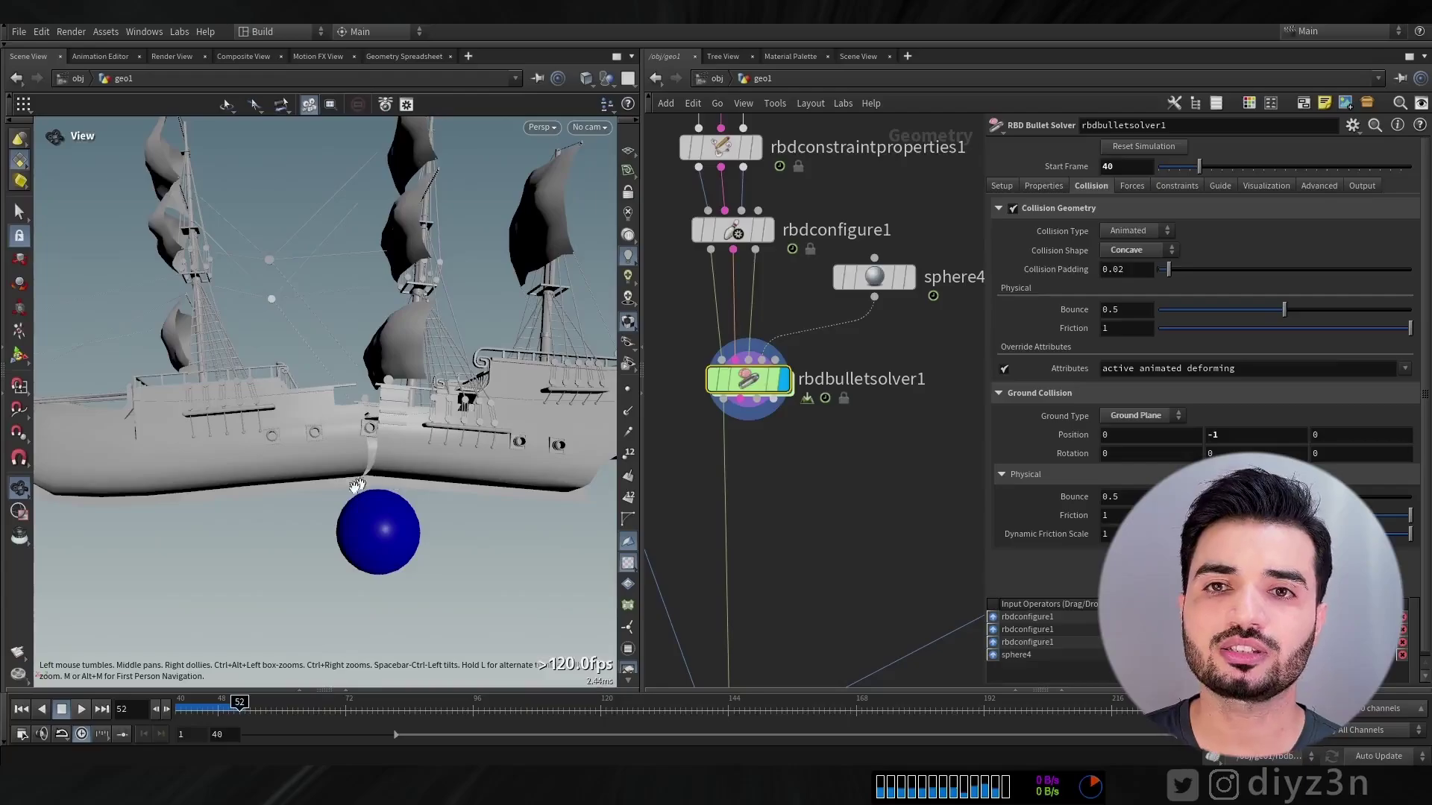
Set the bullet solver's collision type to Deforming and replay the simulation from frame 40.
left_click(18, 712)
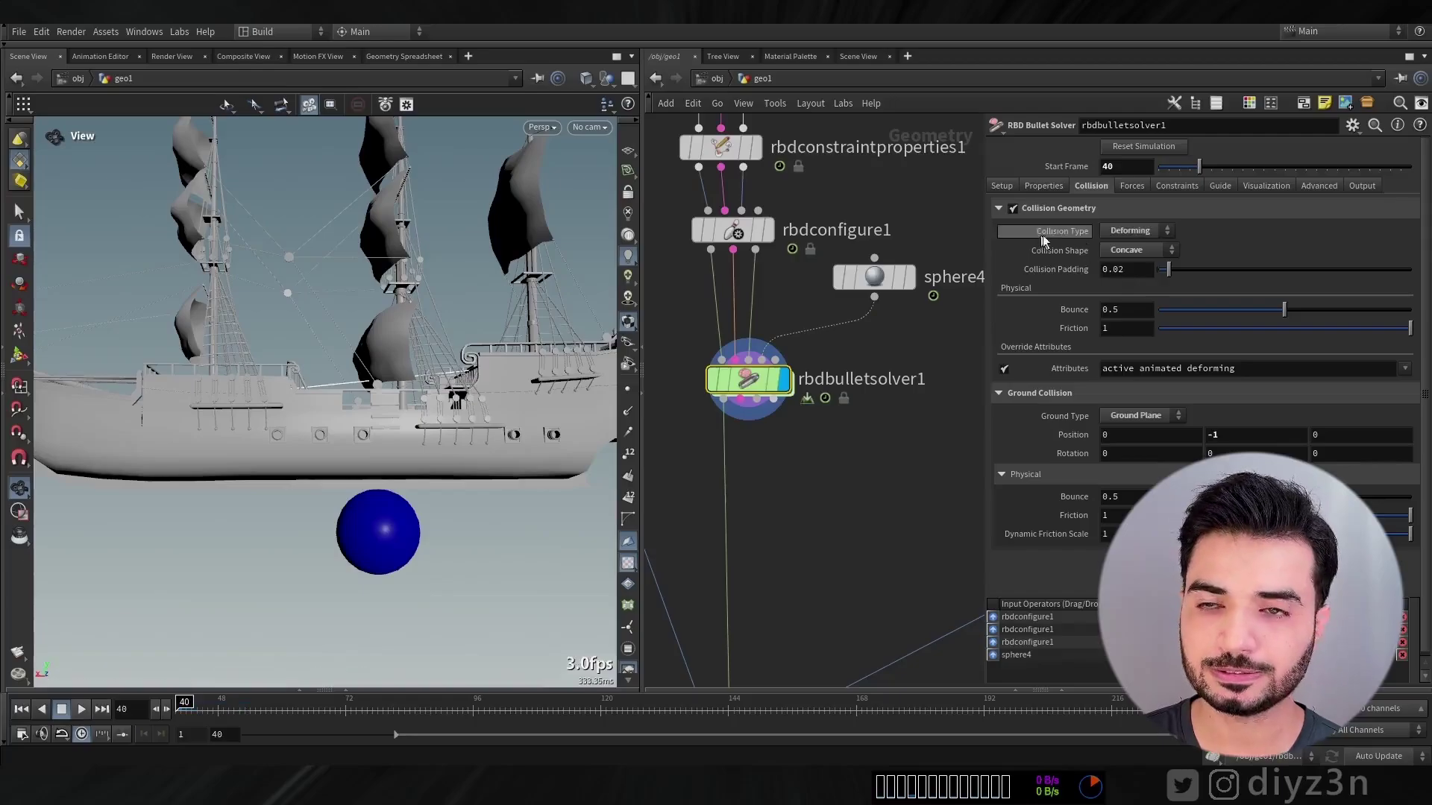
left_click(60, 712)
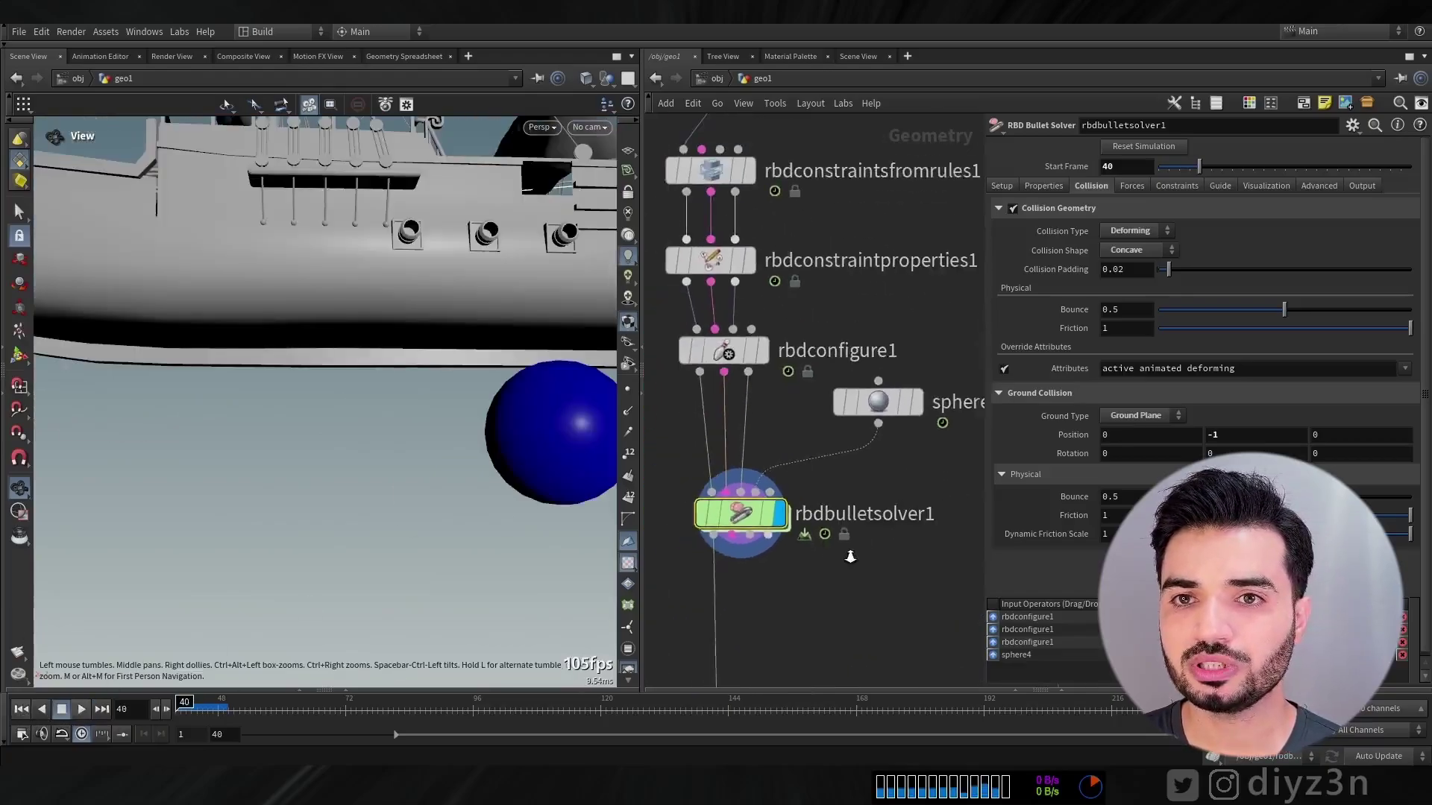
Move sphere4 up, insert an RBD Configure node between it and rbdbulletsolver1, and look through its bullet data settings.
right_click_drag(850, 557, 835, 501)
middle_click_drag(874, 448, 855, 467)
left_click_drag(860, 408, 877, 387)
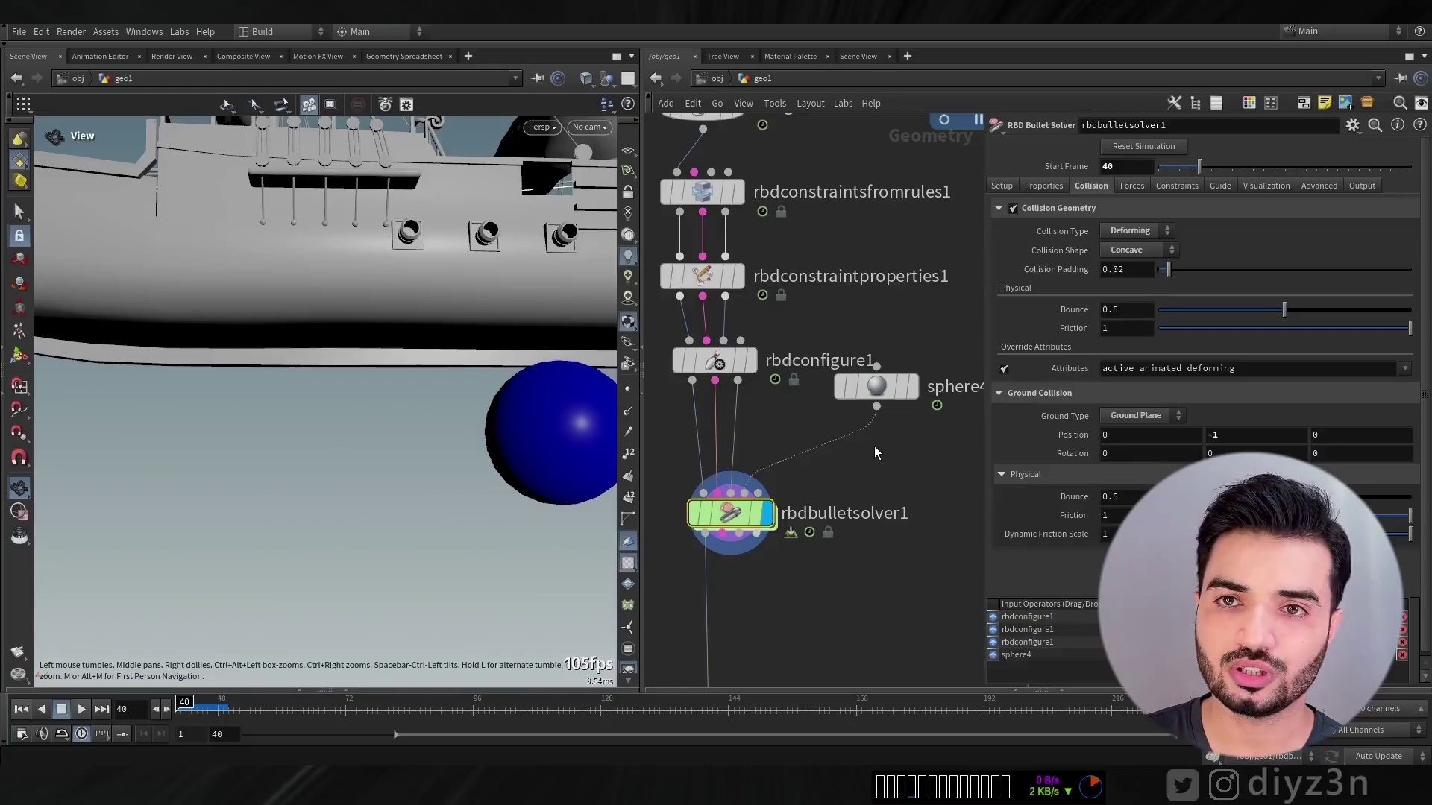
key("Tab")
type("rbdc")
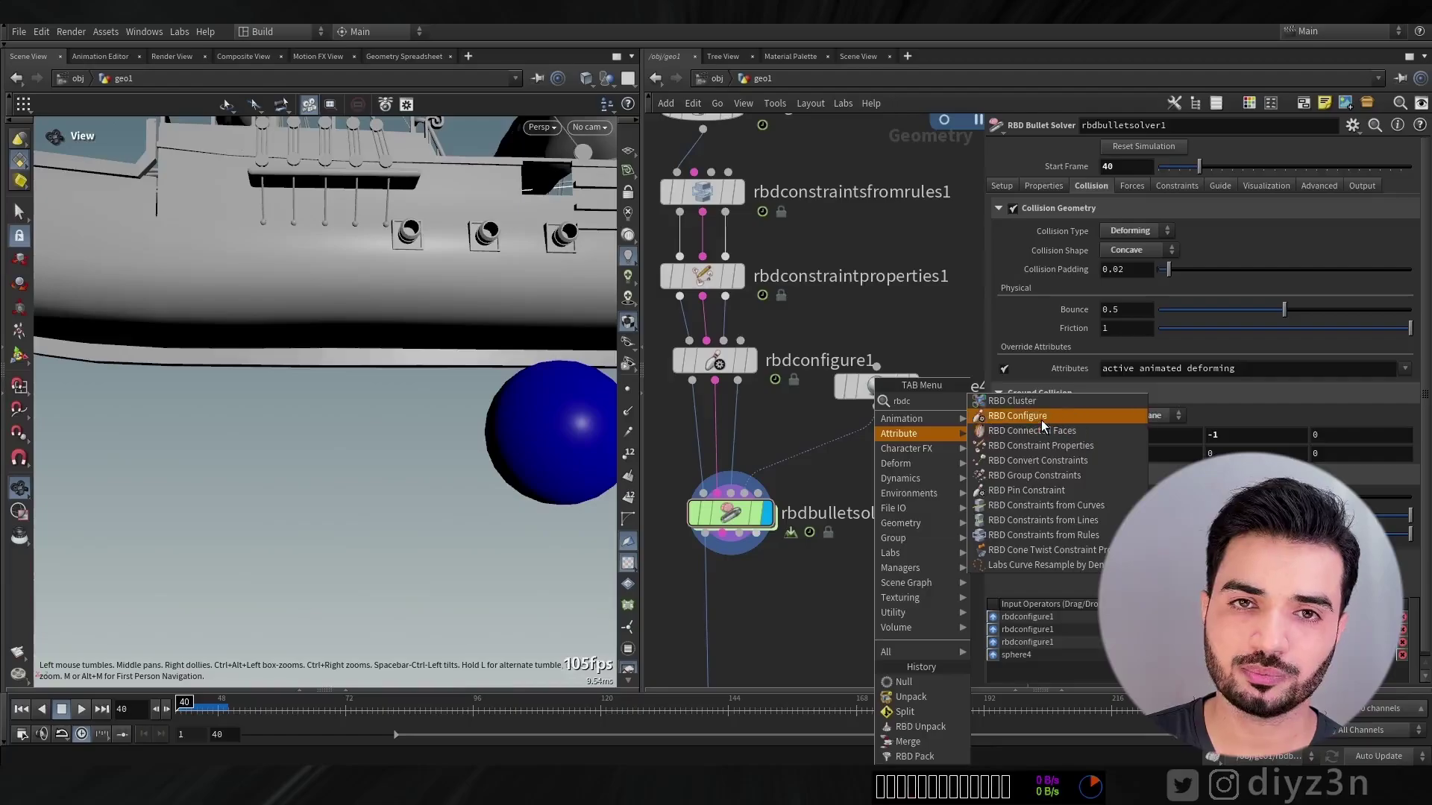
left_click(1041, 419)
left_click(841, 457)
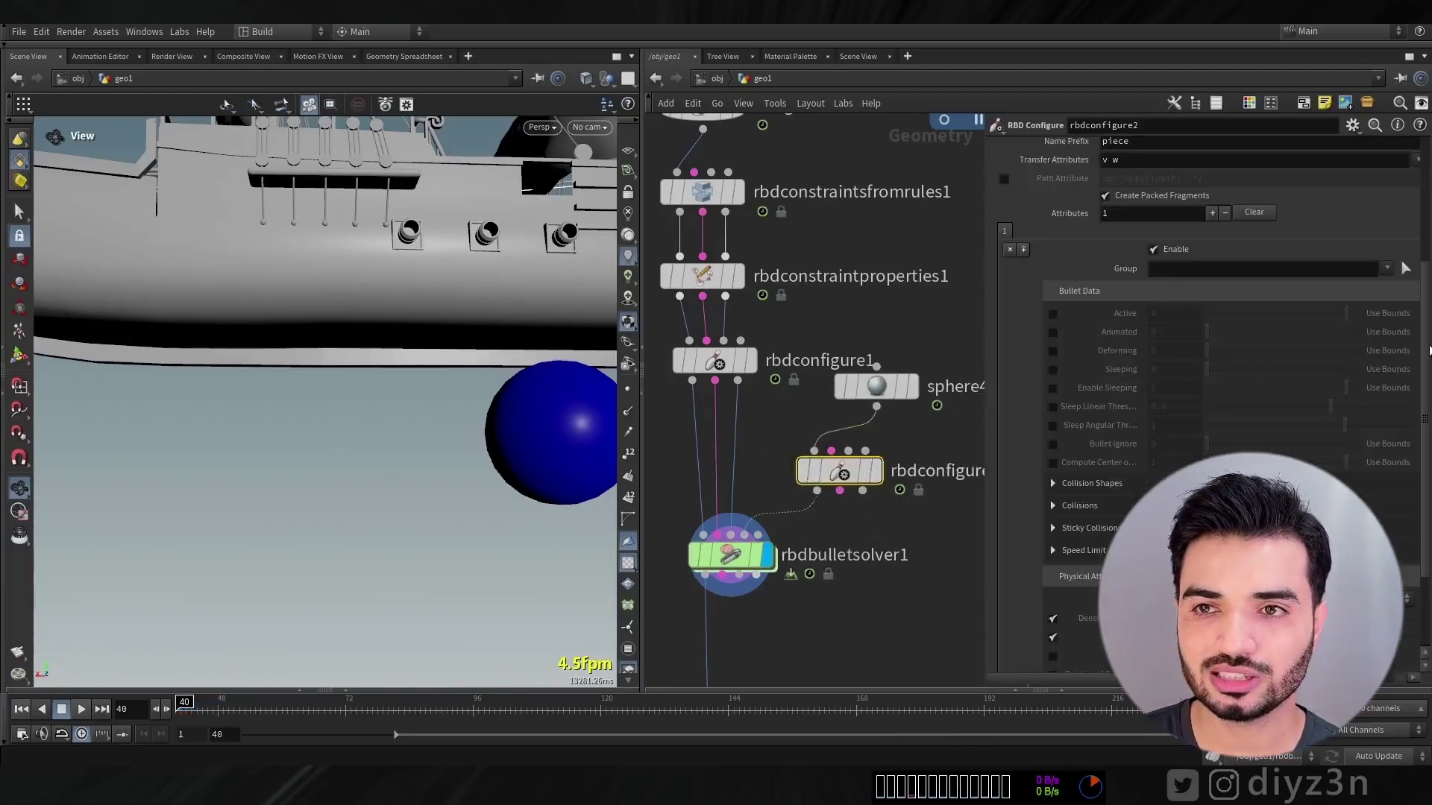
scroll(1429, 350, "down", 3)
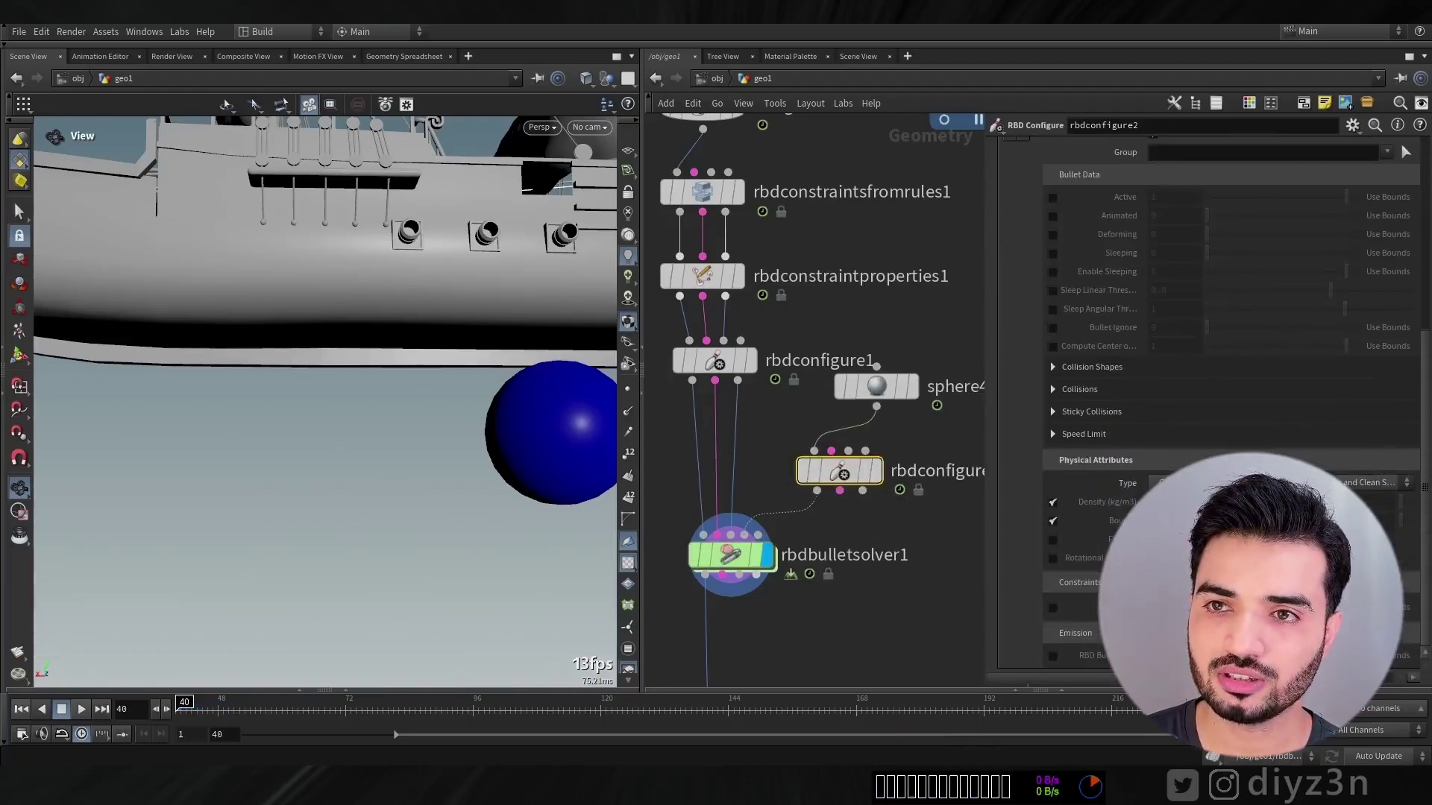
Play the simulation with the configured sphere collider from a tilted side view, and return to frame 40.
right_click_drag(348, 378, 214, 379)
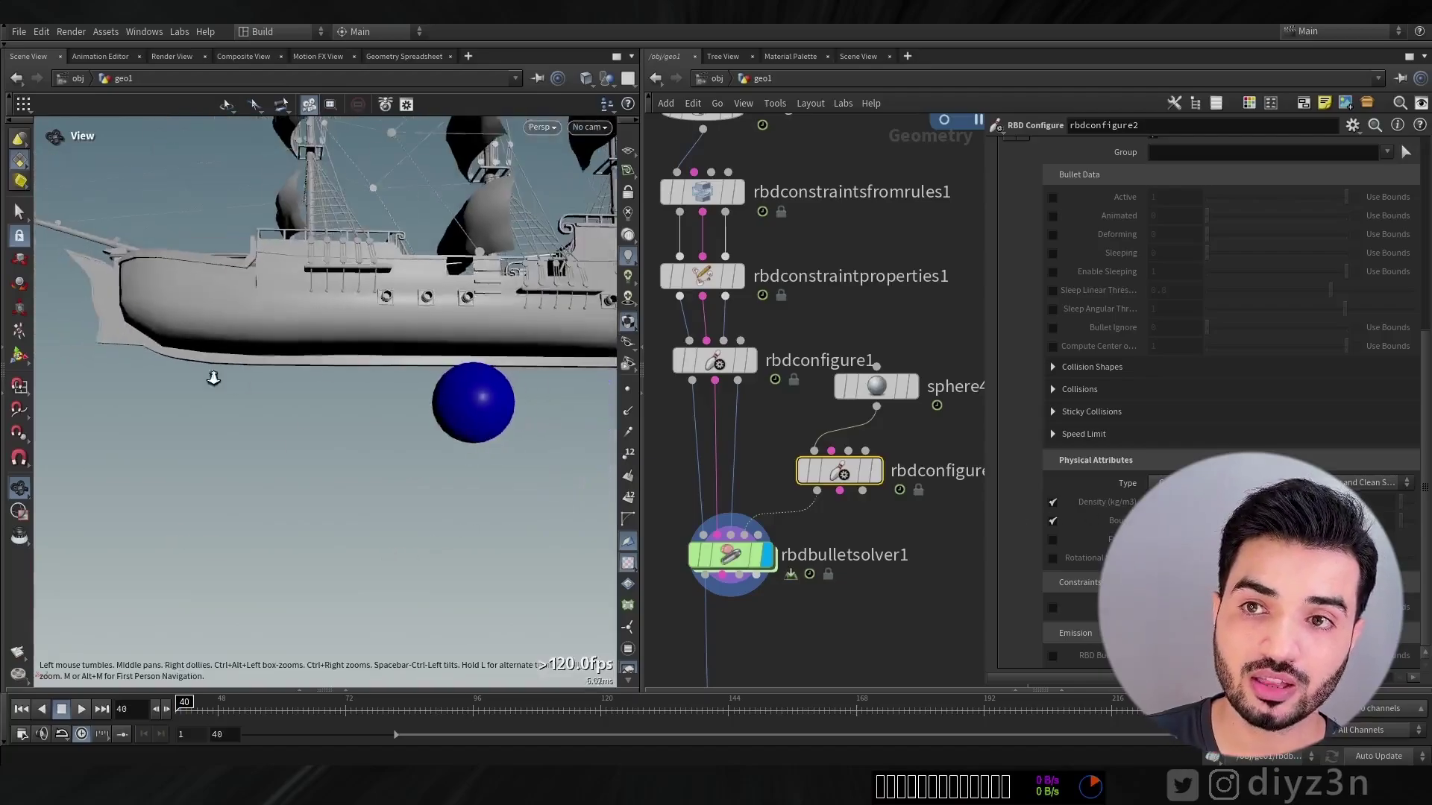
middle_click_drag(486, 403, 400, 515)
left_click_drag(310, 512, 322, 529)
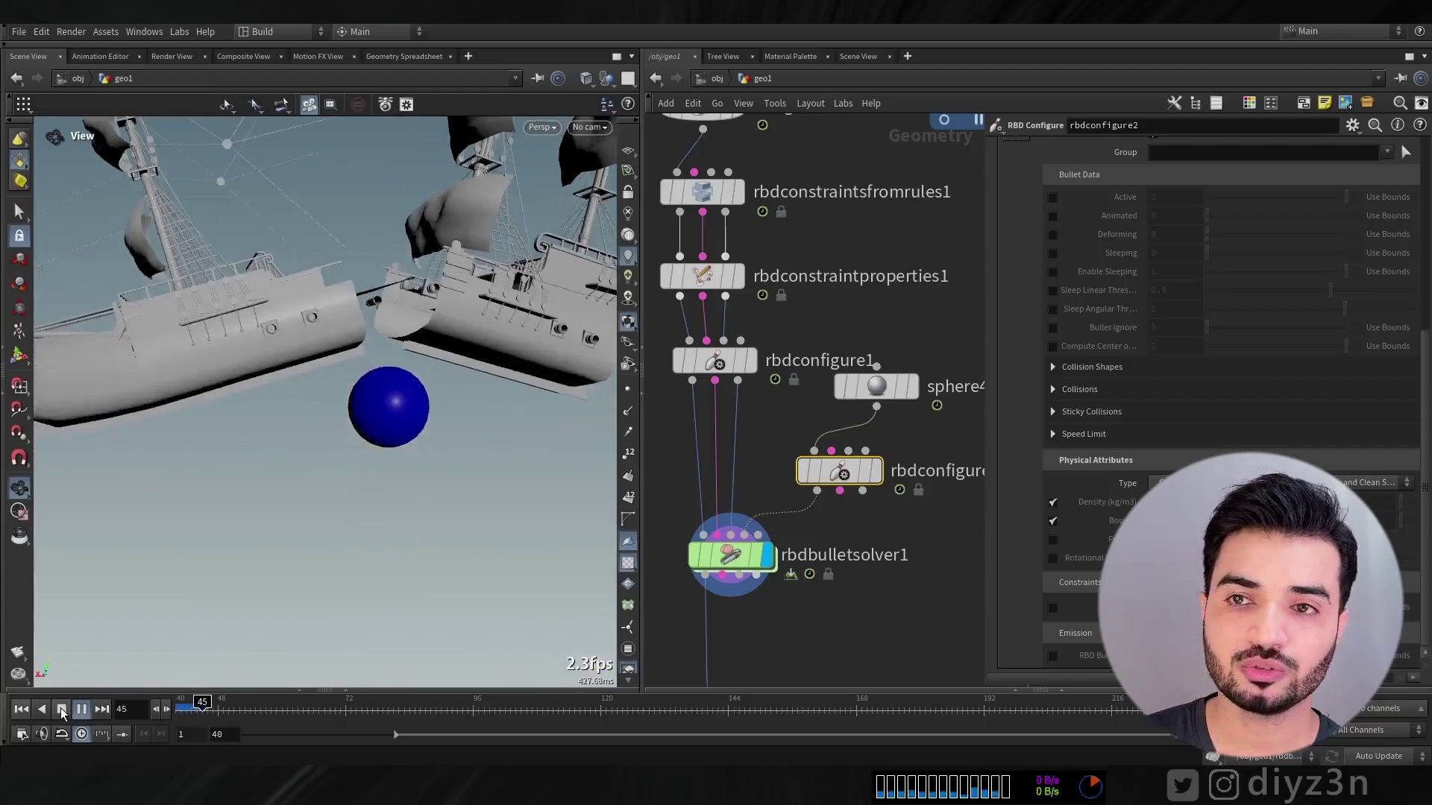
left_click(61, 708)
left_click(21, 710)
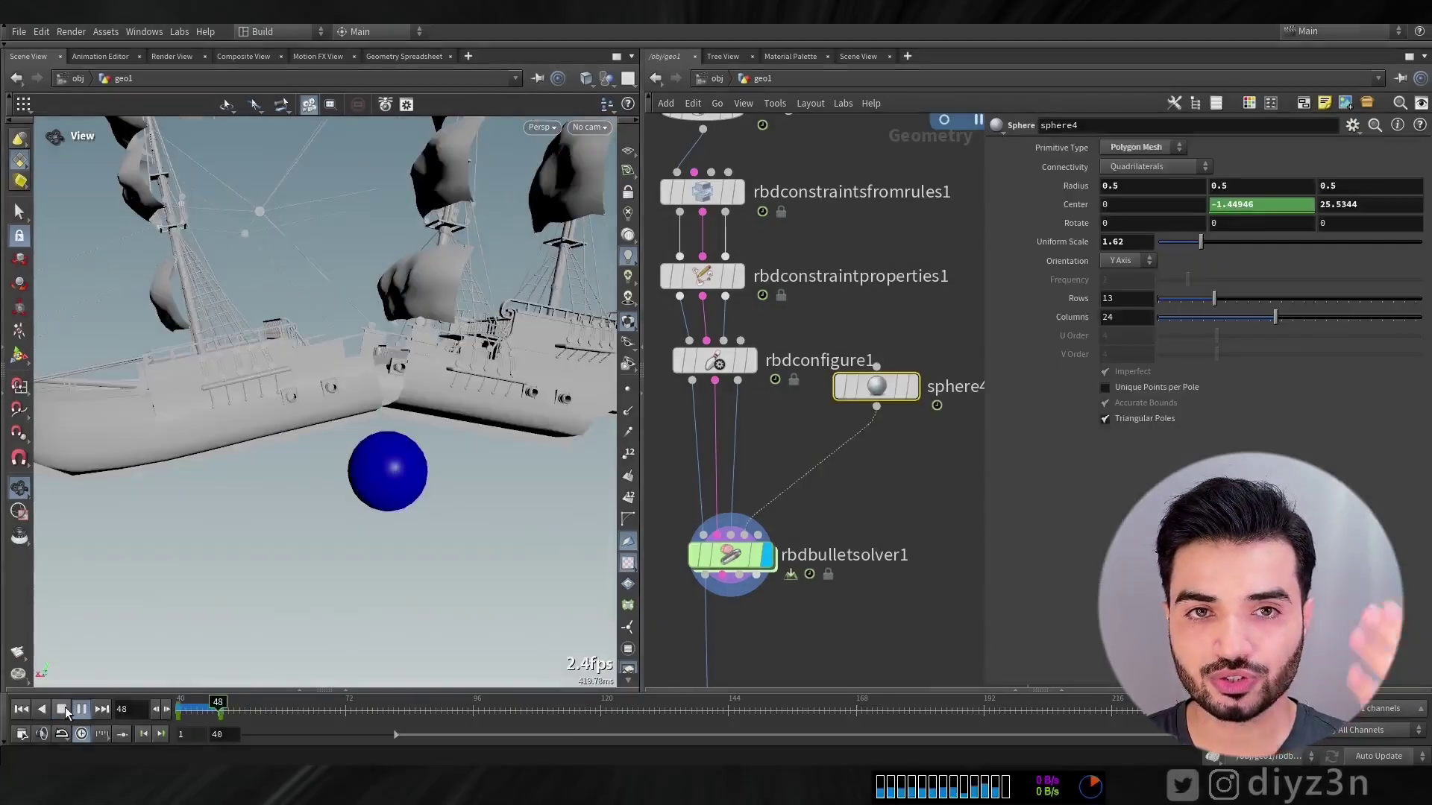
Set sphere4's center Y keyframe at frame 48 to -0.9, replay the simulation and scrub it back to frame 40.
left_click(19, 713)
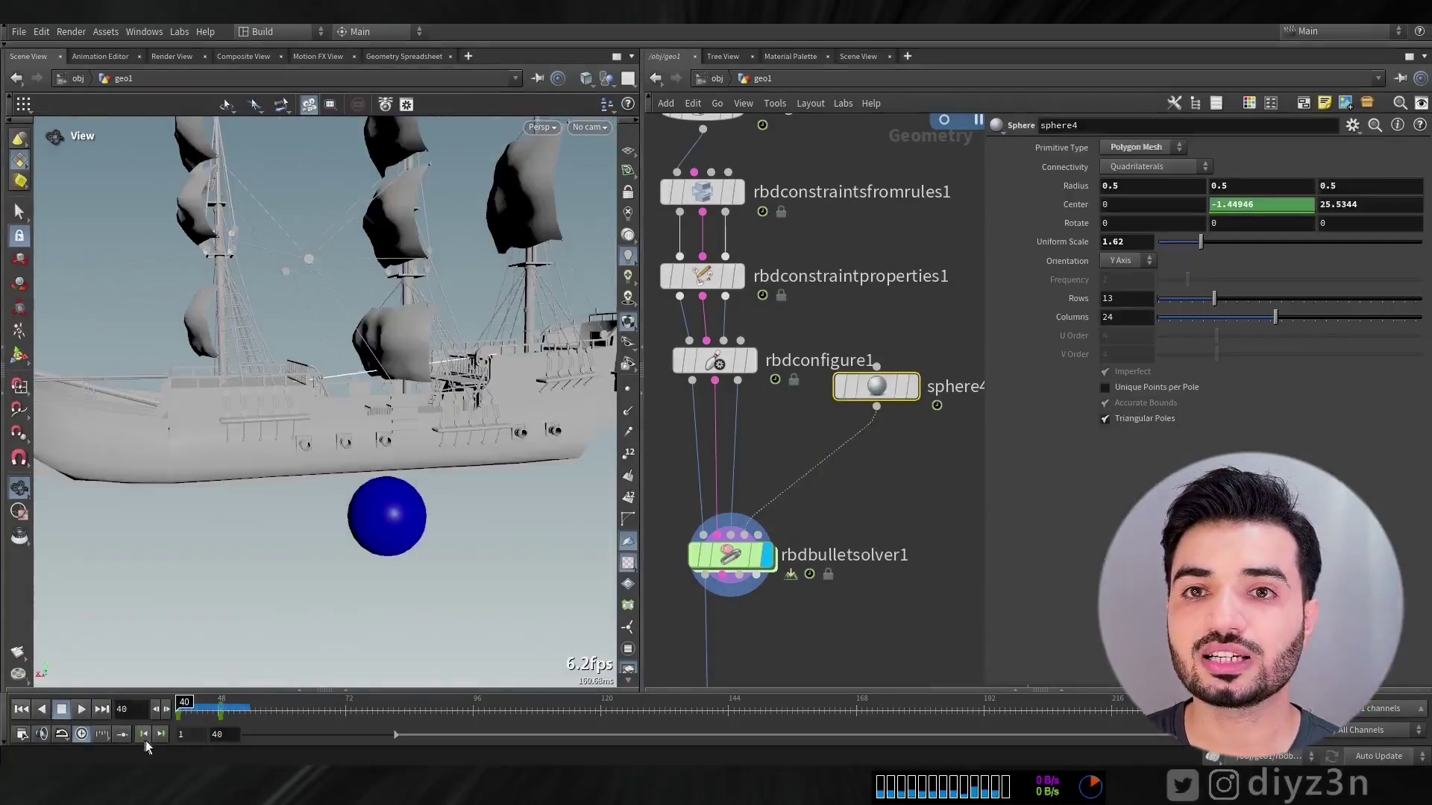
left_click(159, 734)
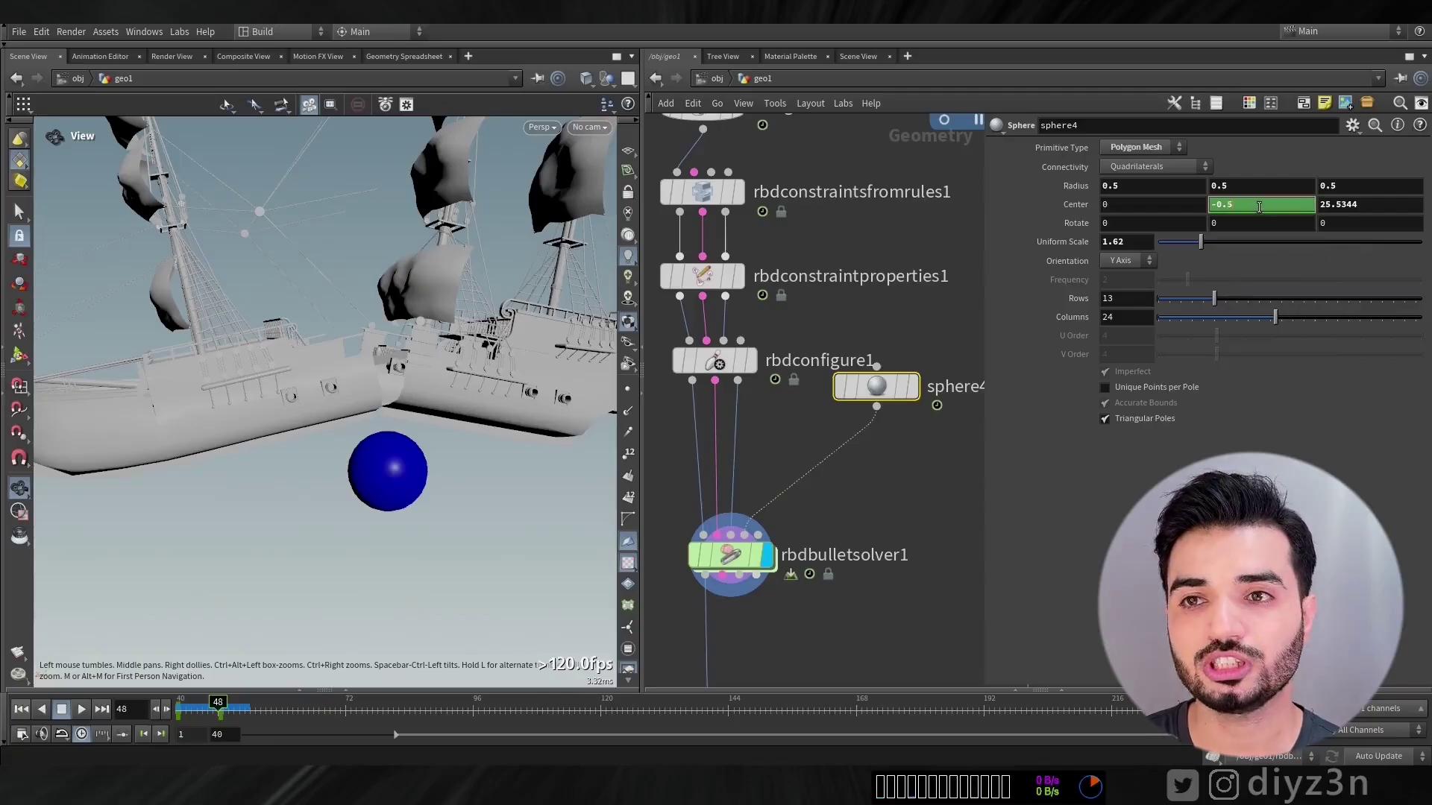
left_click(82, 712)
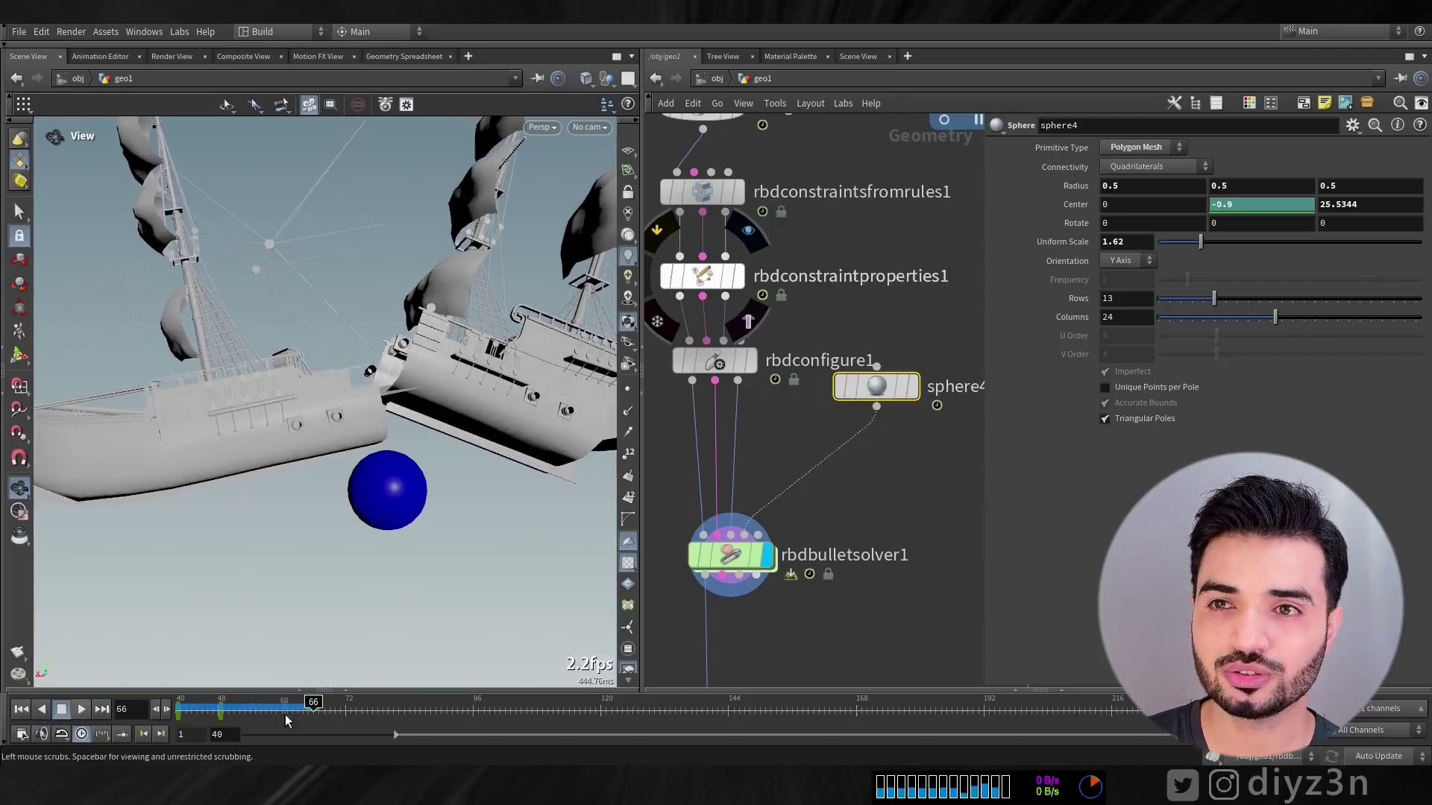
left_click_drag(220, 709, 178, 709)
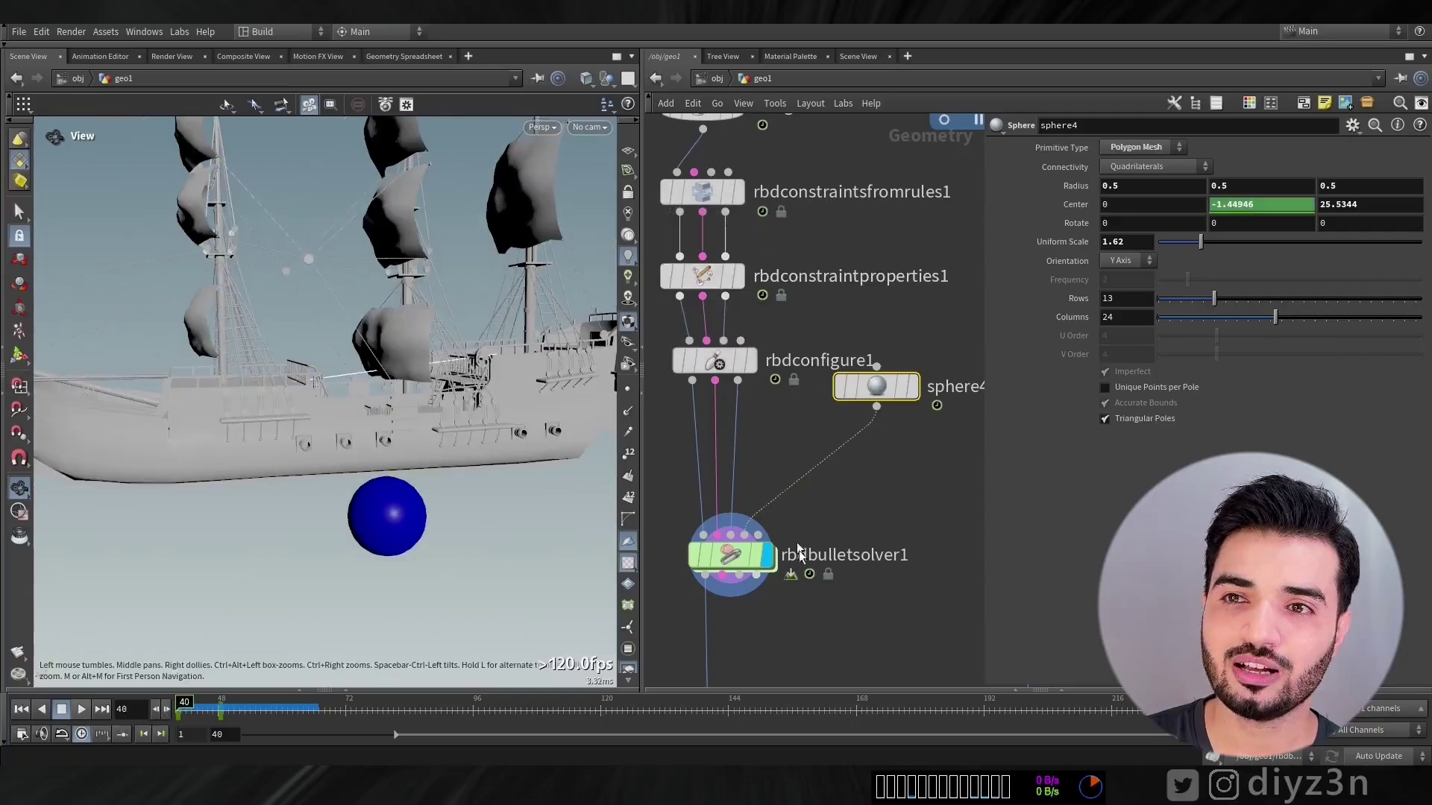
Display merge1 and scrub the timeline to frame 95 to review the FLIP slash together with the ship.
middle_click_drag(809, 671, 826, 360)
scroll(845, 414, "down", 3)
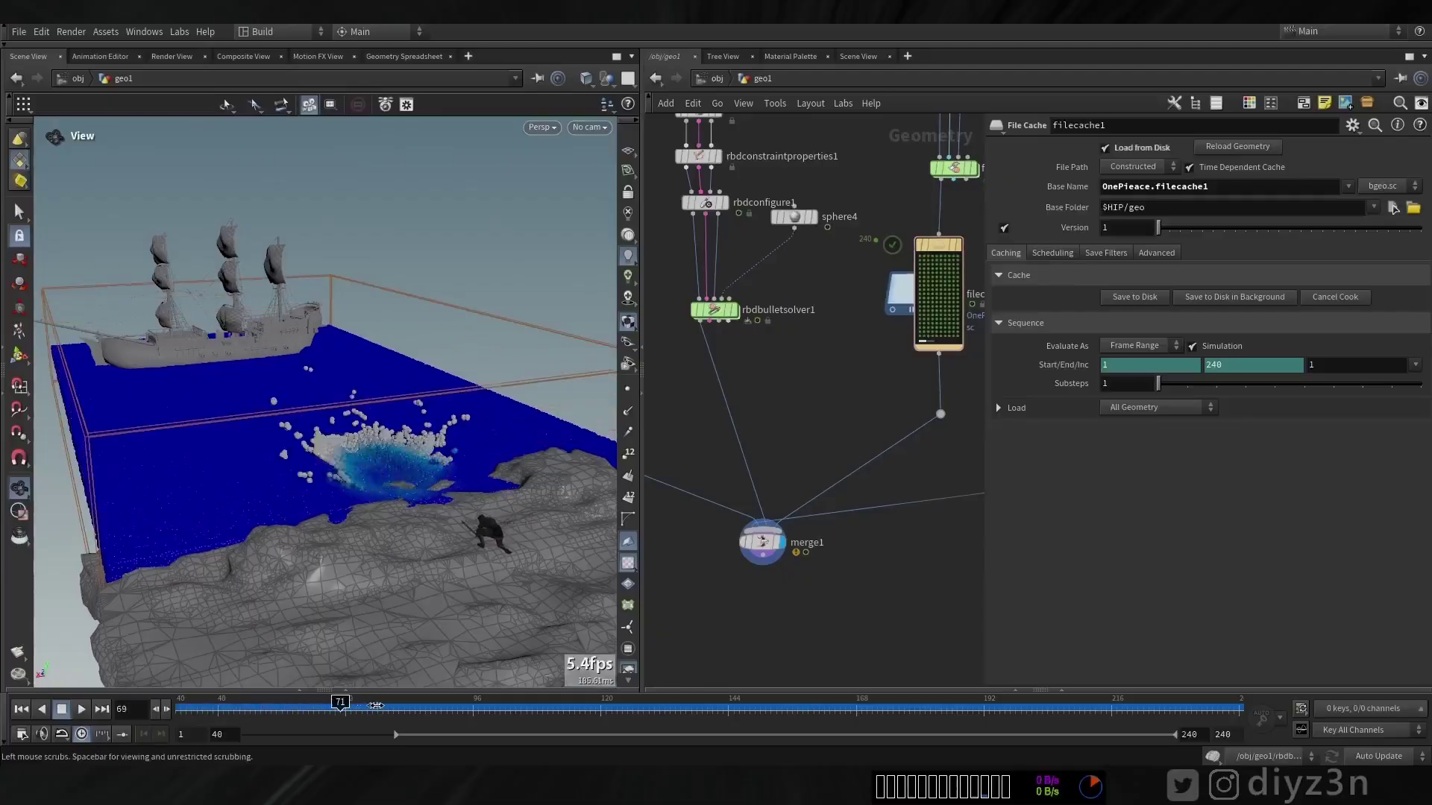
left_click_drag(375, 706, 470, 705)
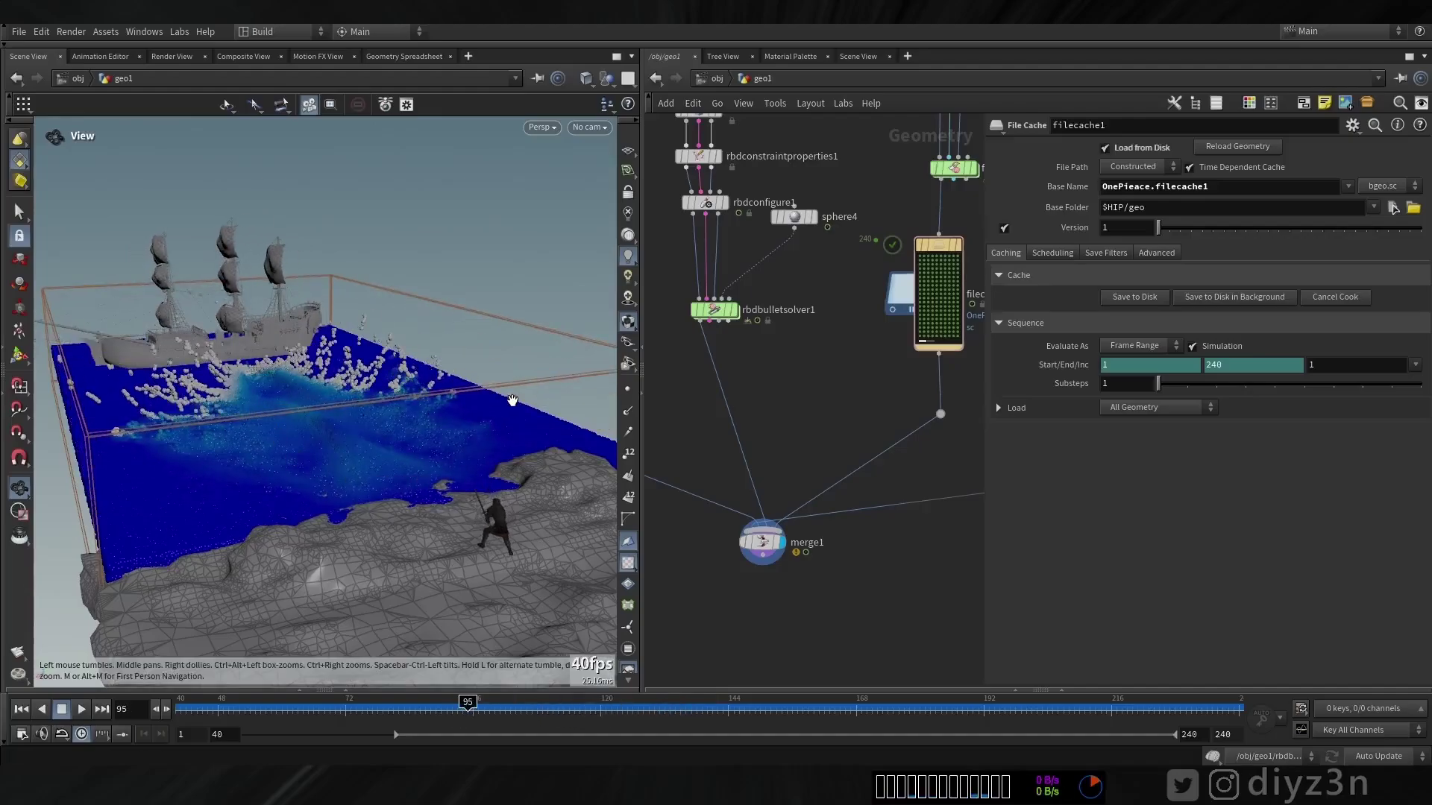
scroll(825, 387, "down", 3)
left_click(728, 457)
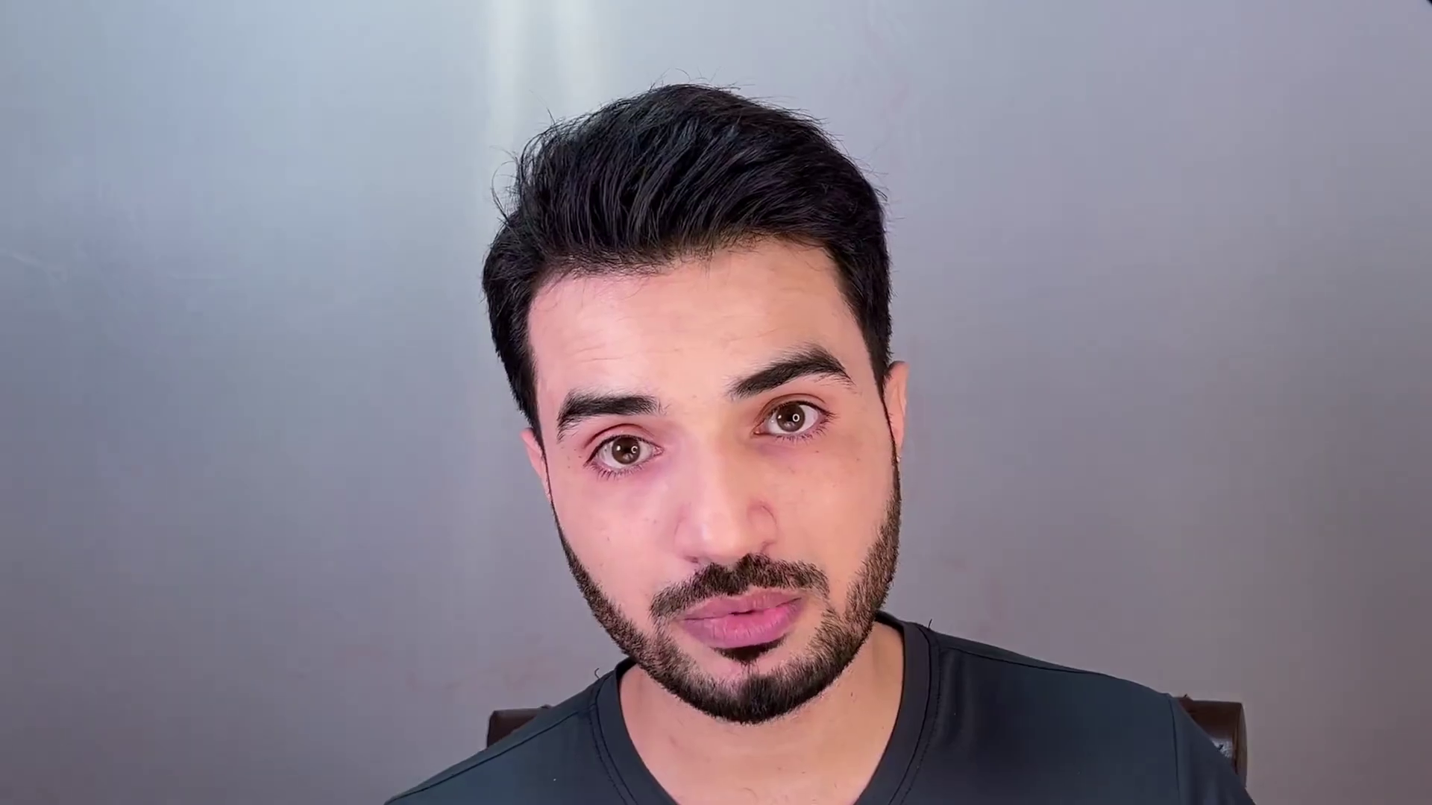